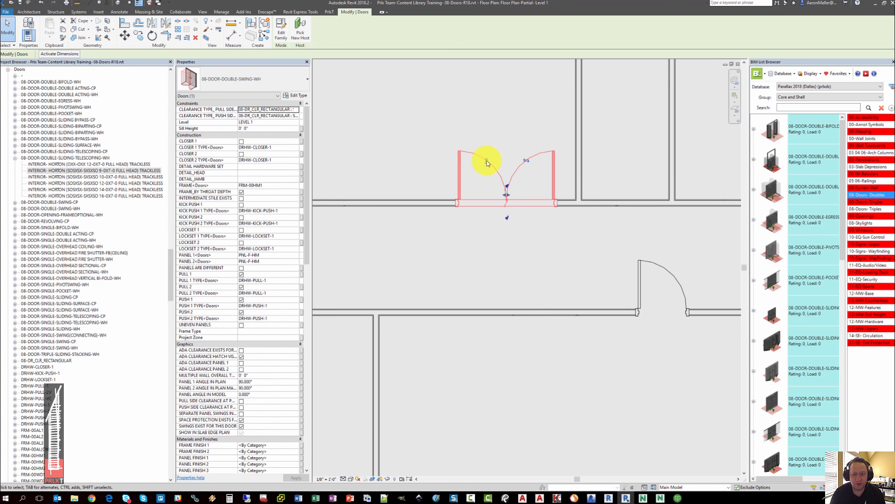
Select the double swing door in the upper wall and widen the parameter name column to make its dimension names readable
left_click(430, 146)
middle_click_drag(424, 168, 381, 145)
left_click(417, 147)
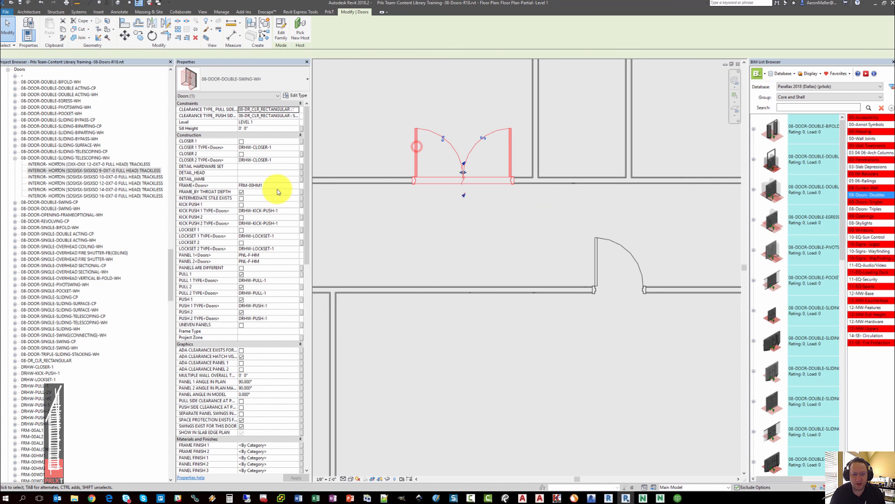
left_click_drag(306, 128, 308, 253)
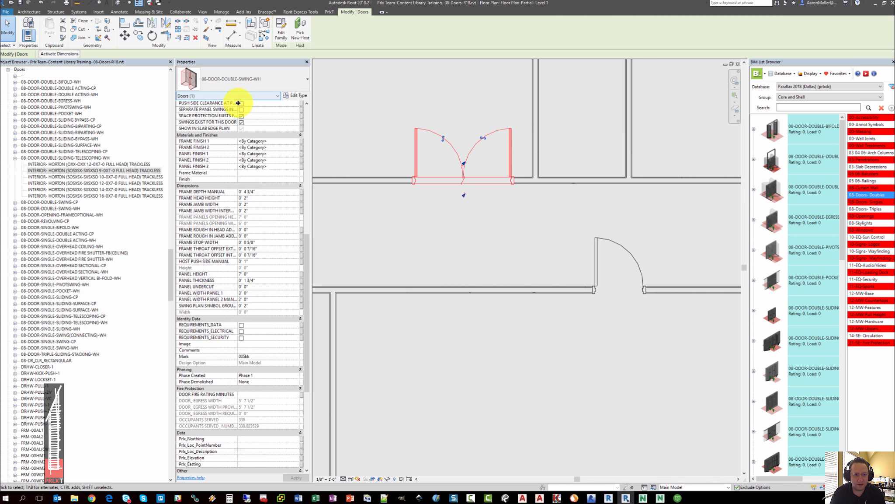
left_click_drag(238, 102, 259, 103)
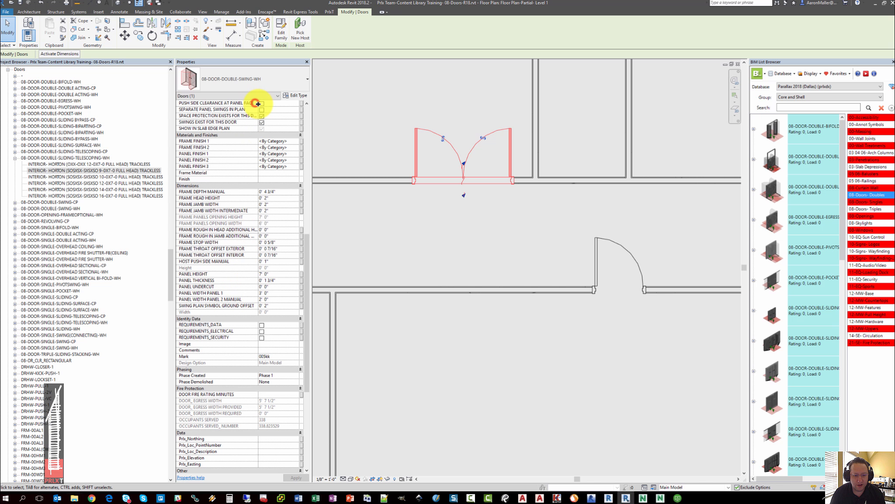
Set the double door's Panel Width Panel 1 to 4' 0"
left_click(276, 296)
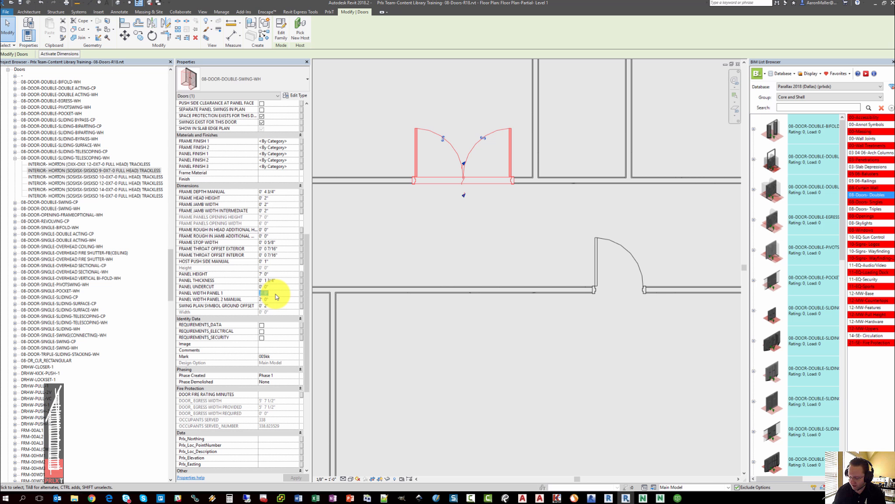
left_click(551, 230)
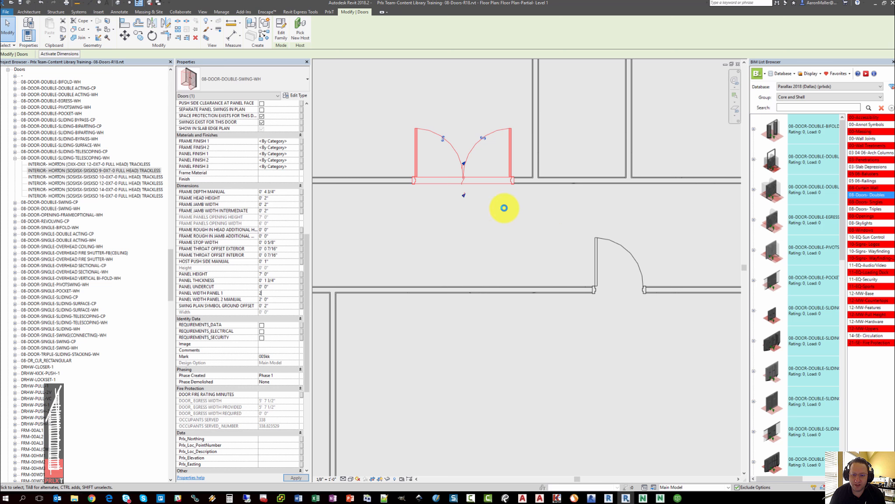
left_click(466, 208)
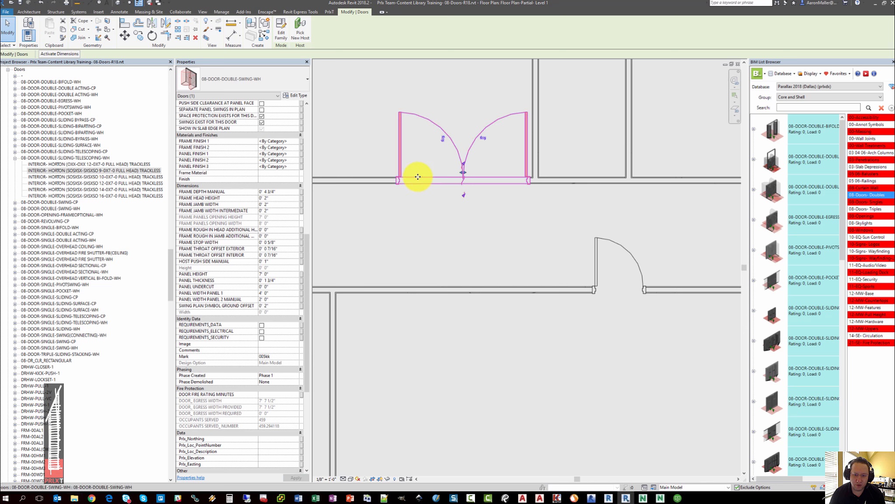
Enable Uneven Panels for the double door and set Panel Width Panel 2 Manual to 2' 6"
left_click_drag(419, 177, 399, 202)
middle_click_drag(400, 203, 455, 266)
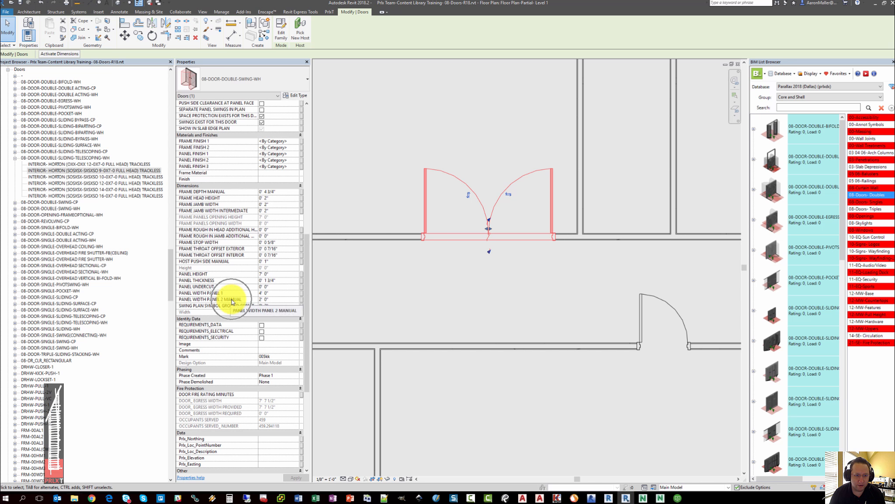
scroll(247, 293, "up", 5)
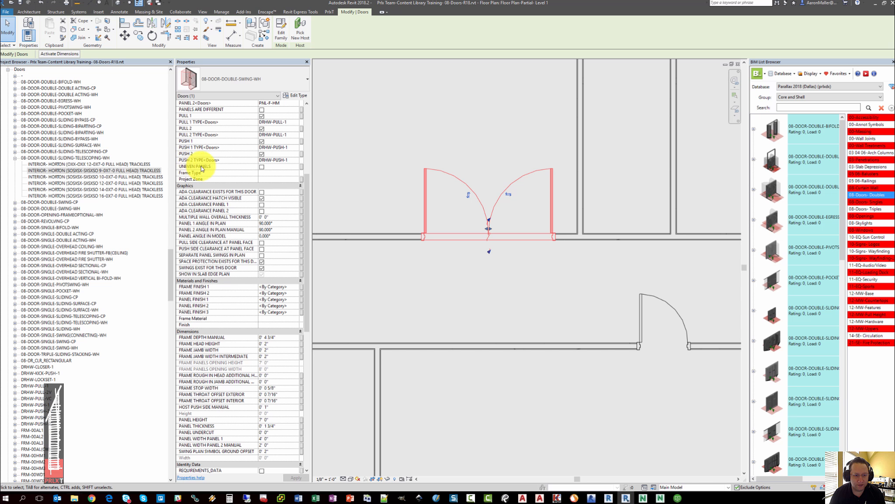
left_click(262, 167)
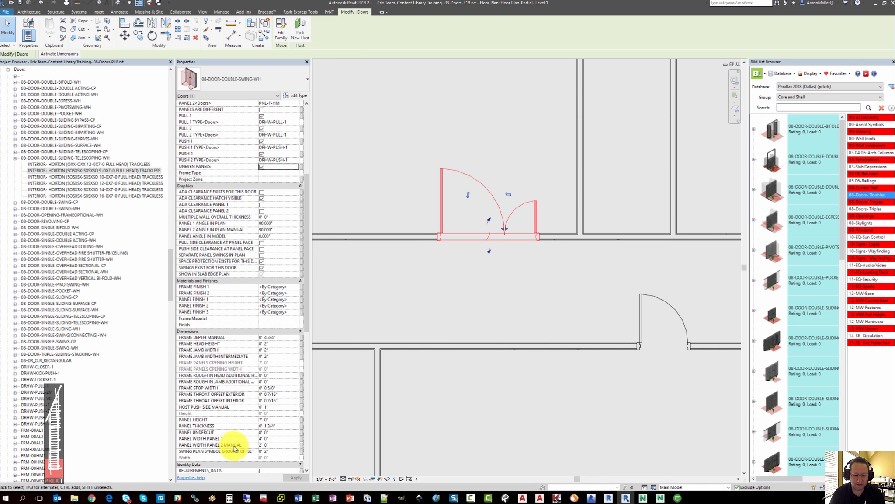
left_click(276, 445)
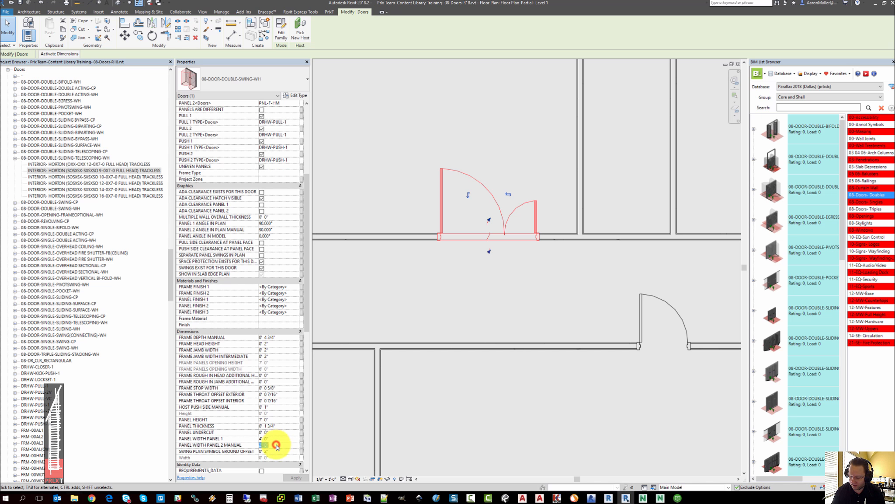
type("2 6")
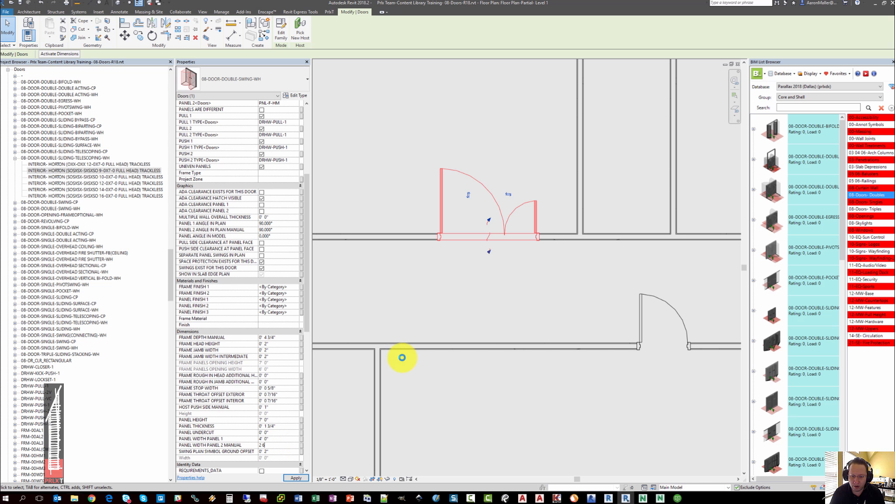
Set the double door's Panel Width Panel 1 to 3' 0" and point out its panel height and undercut values
left_click(285, 438)
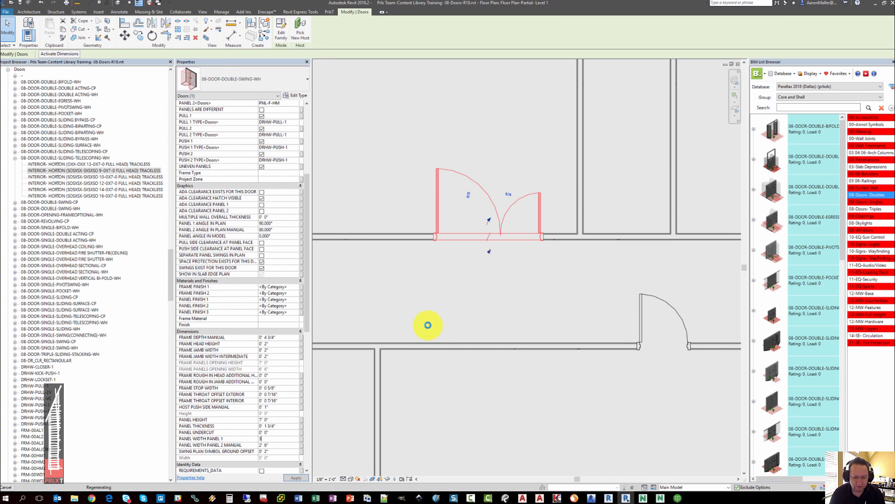
left_click(270, 423)
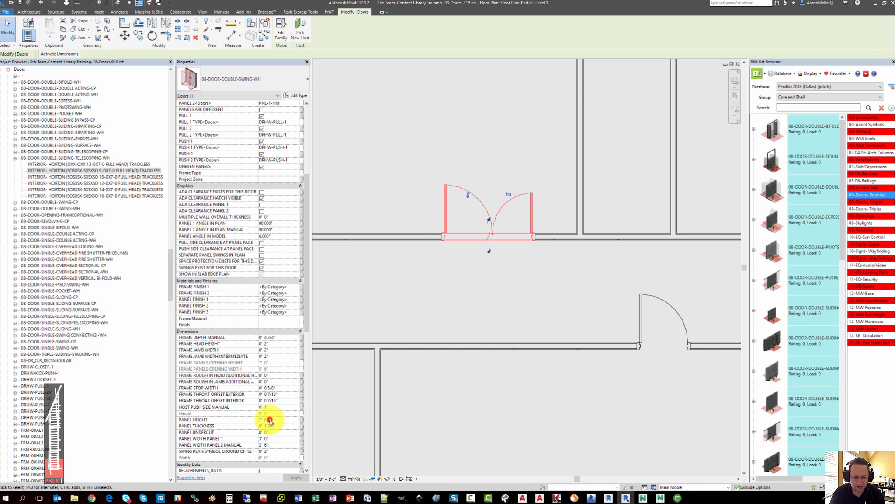
left_click(264, 419)
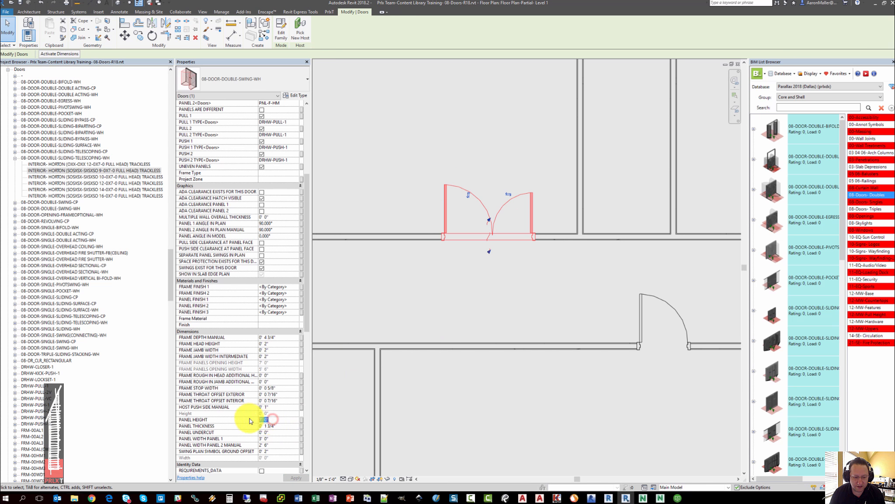
left_click(281, 433)
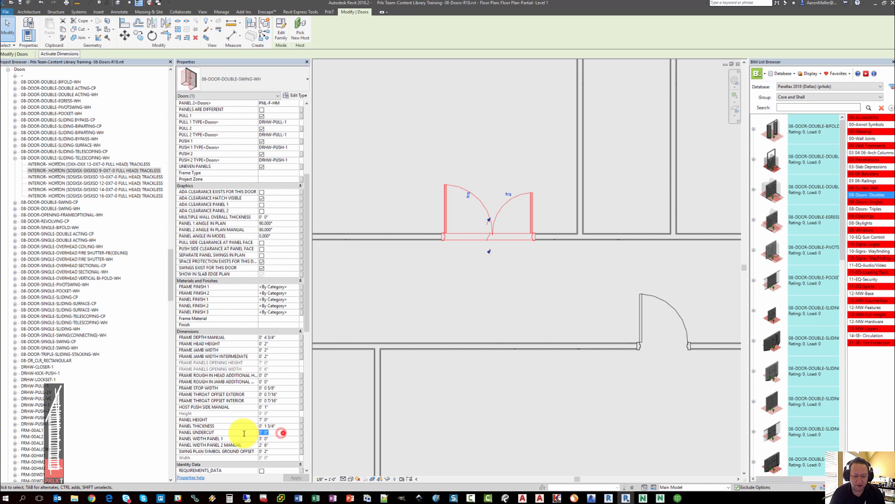
Reselect the double door in the plan and disable Uneven Panels
left_click(469, 277)
middle_click_drag(468, 275, 464, 265)
left_click(443, 202)
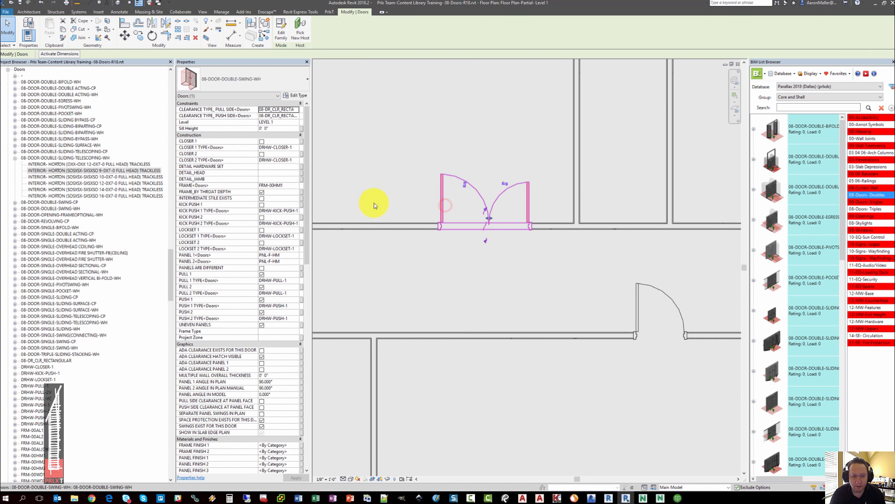
left_click(262, 326)
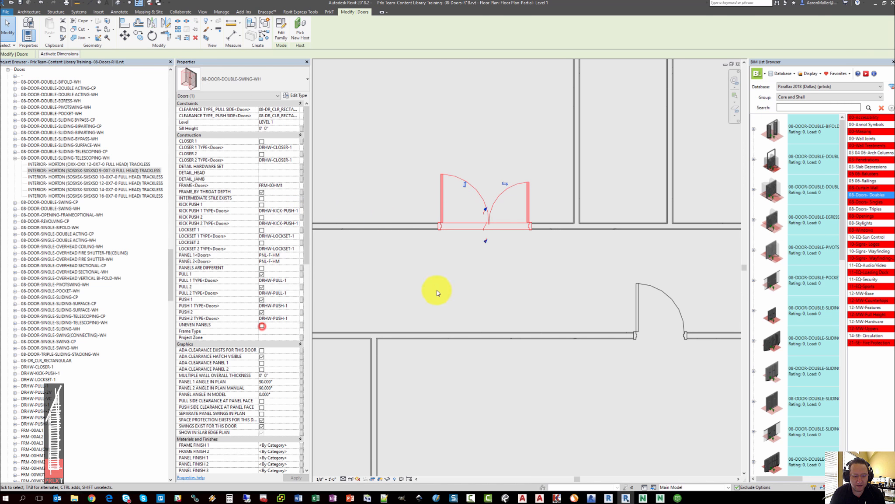
left_click(467, 279)
left_click(434, 220)
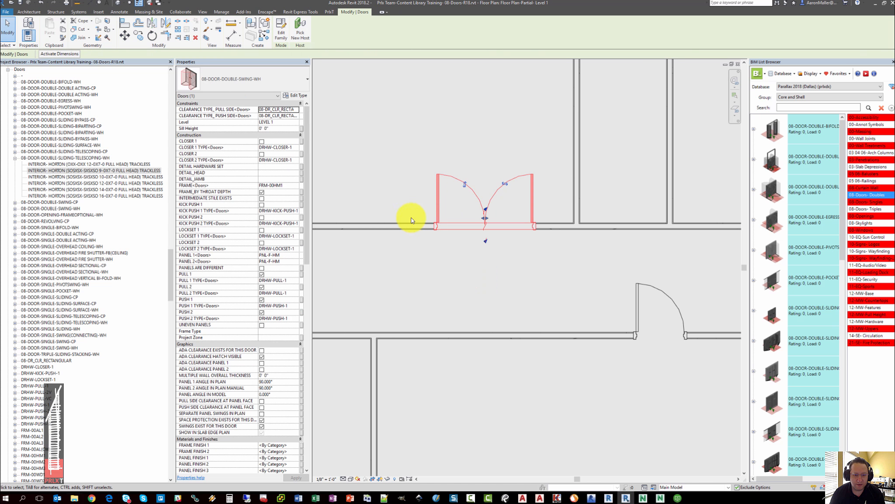
Switch to the 3D view and select the same double swing door inside the building
left_click(410, 228)
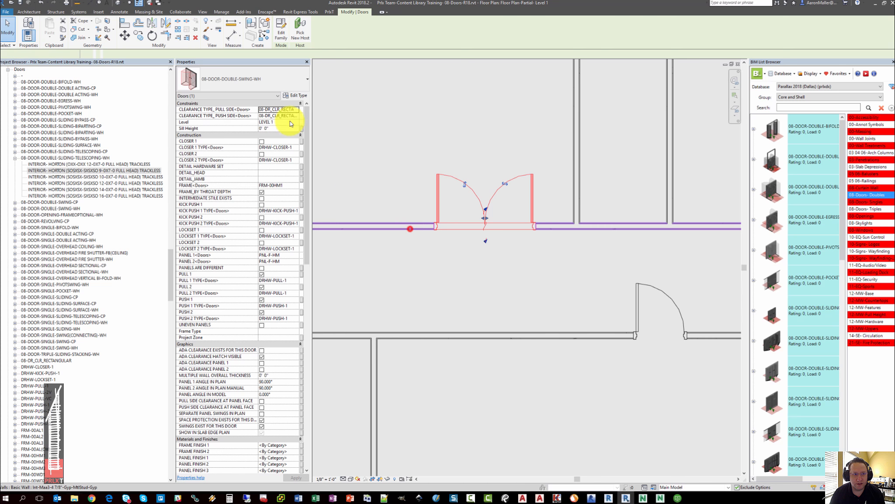
left_click(119, 4)
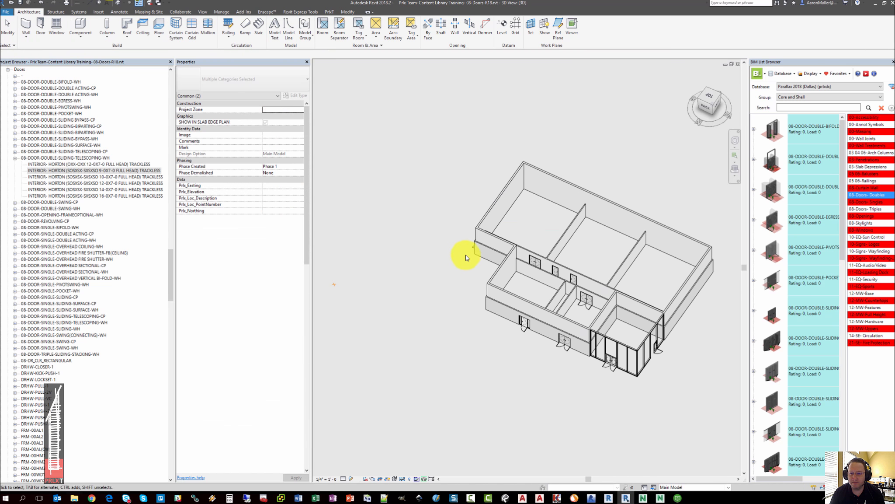
left_click(466, 257)
scroll(579, 297, "up", 3)
right_click(600, 218)
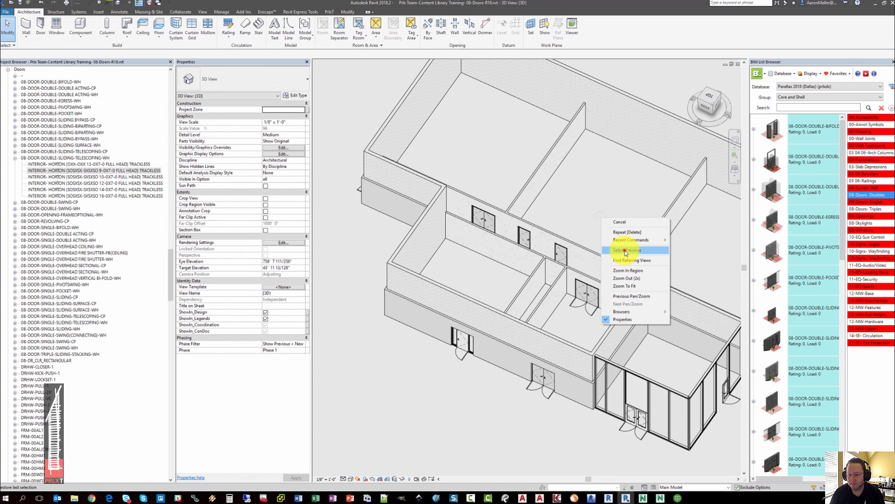
left_click(626, 252)
scroll(581, 297, "up", 5)
left_click(585, 291)
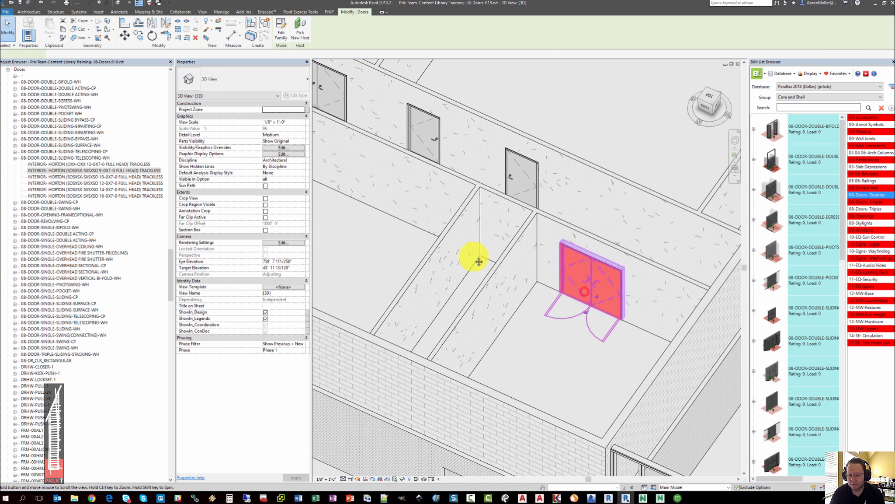
middle_click_drag(479, 261, 444, 249, "shift")
scroll(444, 267, "up", 4)
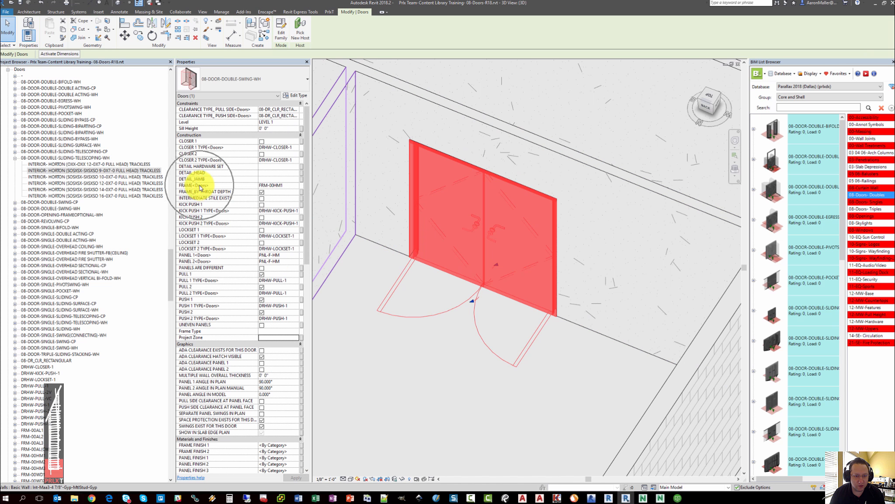
Change the double door's frame to FRM-21HM1
left_click(298, 186)
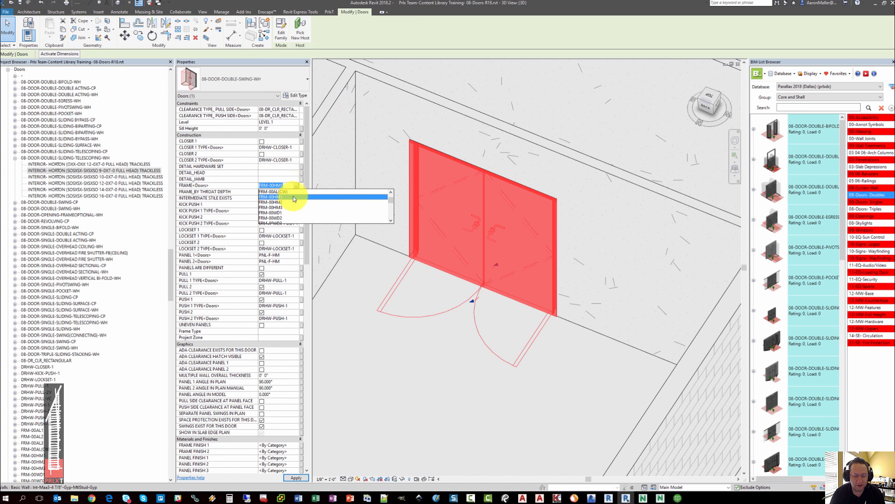
scroll(293, 205, "down", 8)
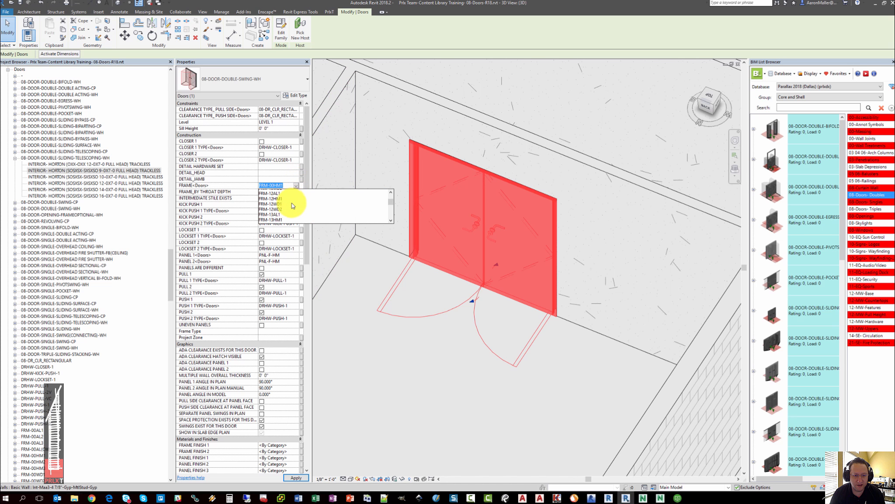
scroll(290, 206, "down", 1)
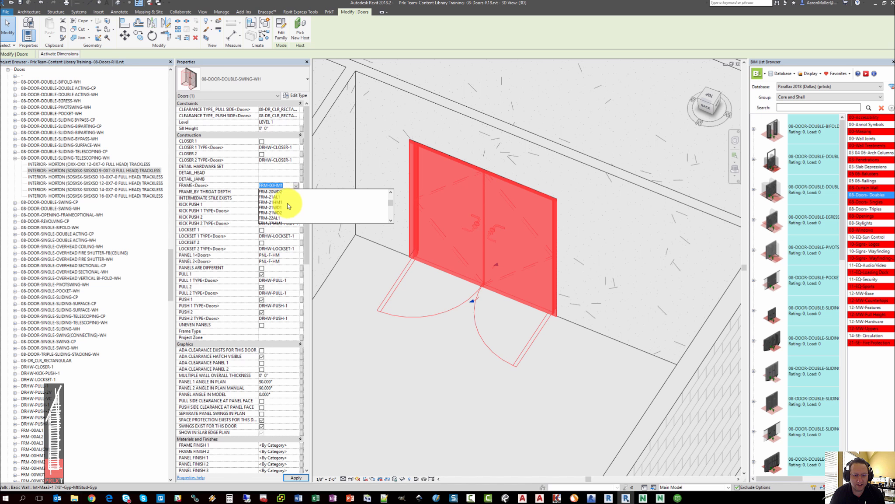
left_click(282, 202)
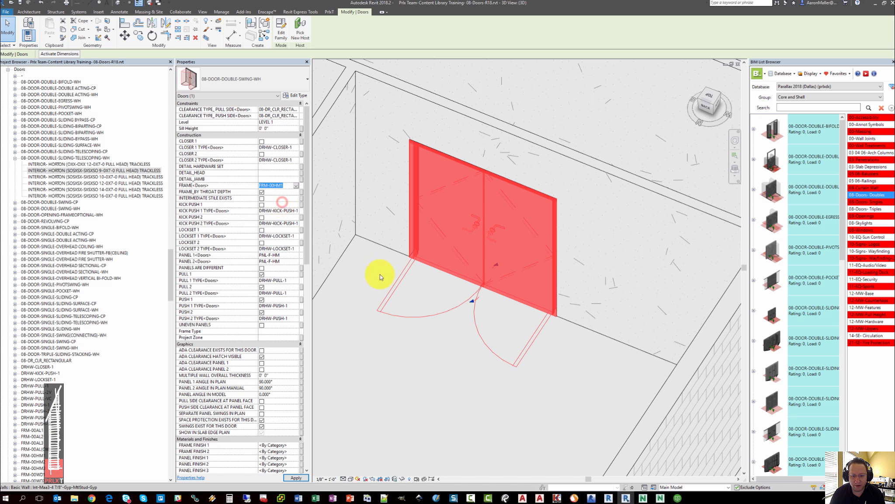
left_click(380, 273)
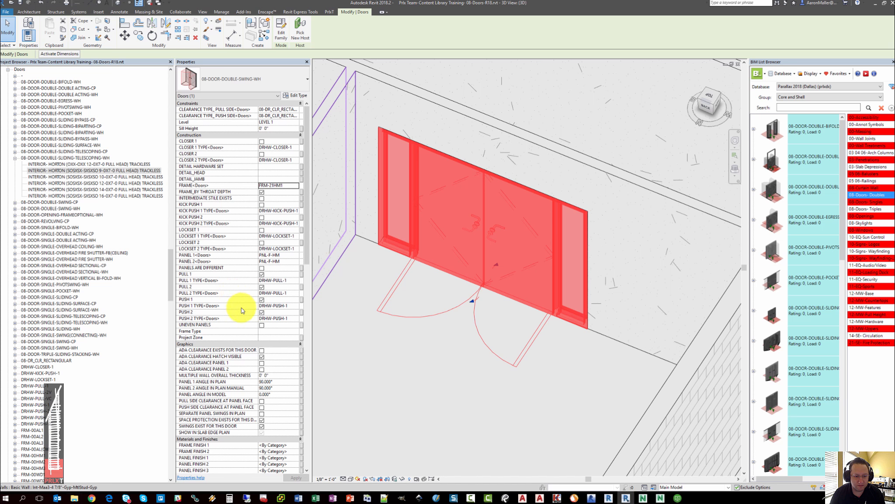
Change the double door's Panel 1 to PNL-FG-HM and clear the selection
left_click(296, 255)
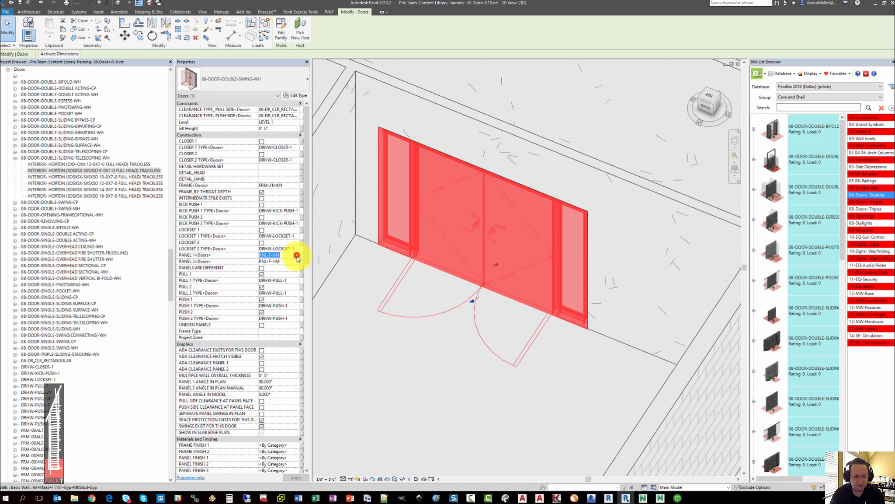
left_click(297, 255)
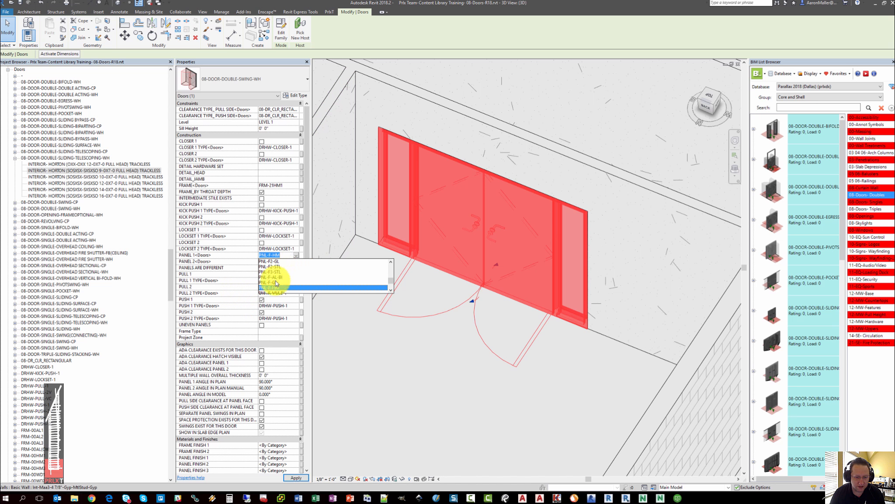
scroll(277, 281, "down", 2)
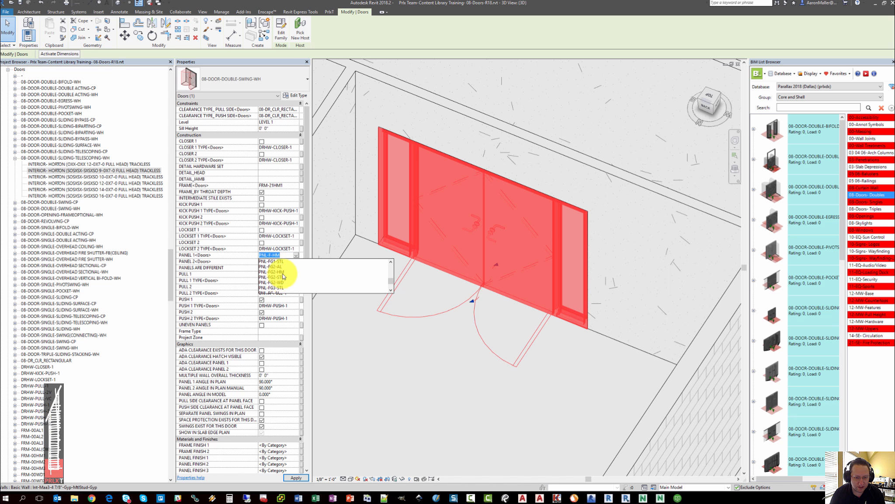
scroll(288, 280, "down", 1)
key("Escape")
left_click(303, 477)
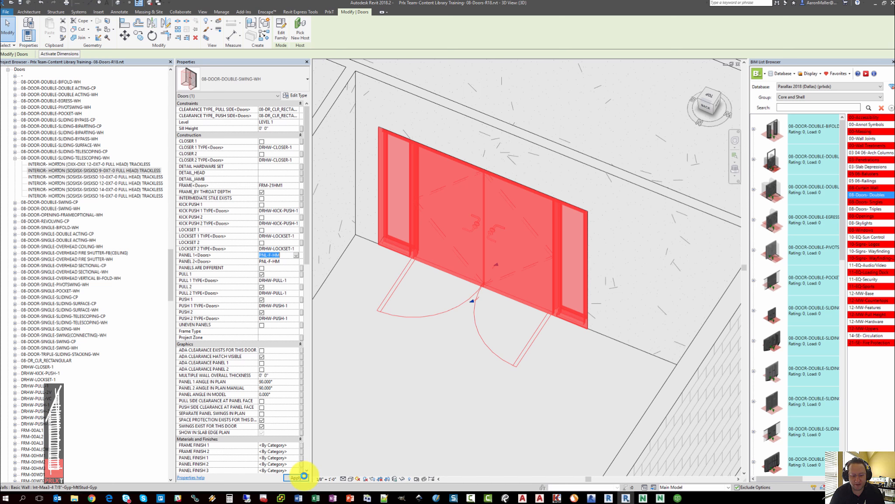
left_click(427, 356)
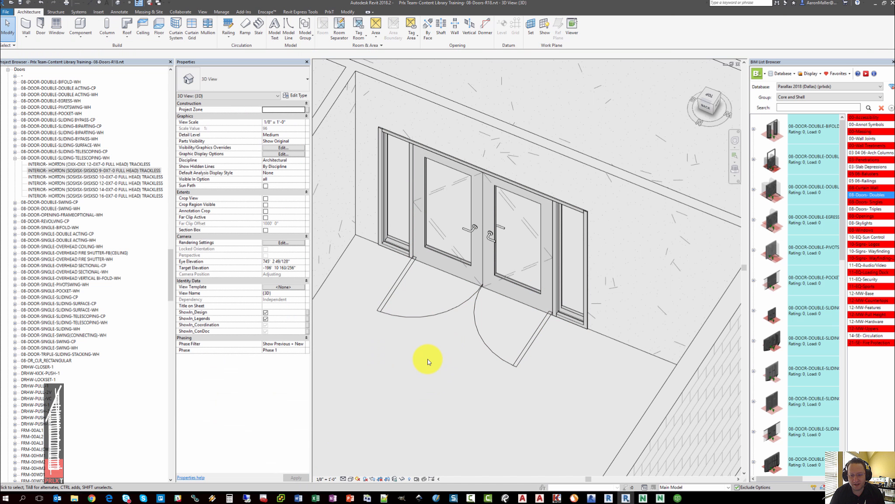
Select the double swing door in the 3D view and enable Panels Are Different
left_click(456, 272)
mouse_move(406, 362)
middle_mouse_down("shift")
mouse_move(430, 330)
mouse_move(438, 343)
mouse_move(400, 365)
middle_mouse_up("shift")
left_click(399, 365)
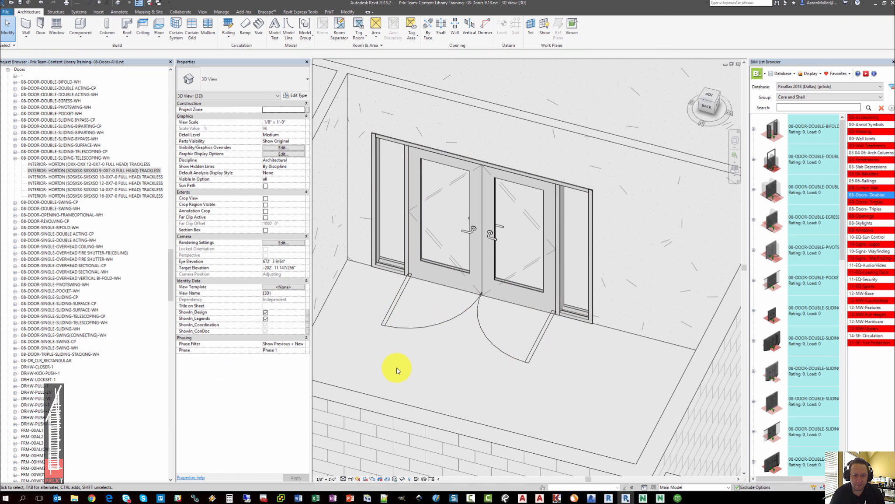
left_click(443, 297)
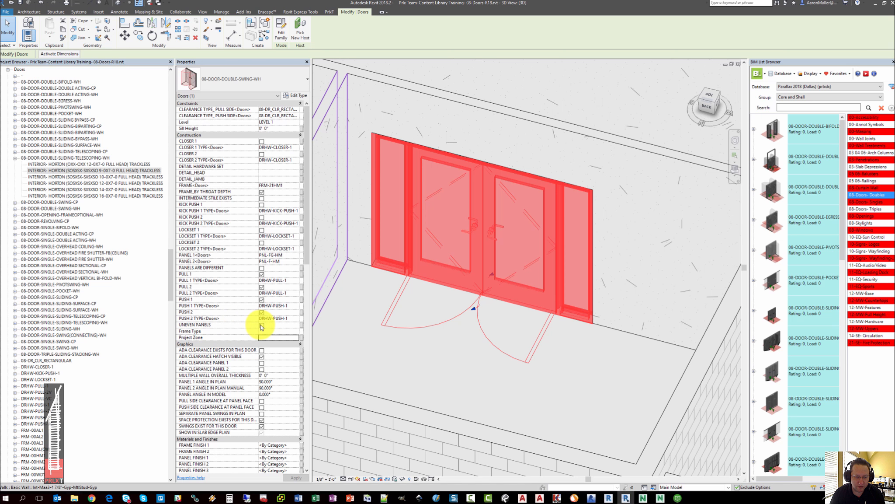
left_click(262, 268)
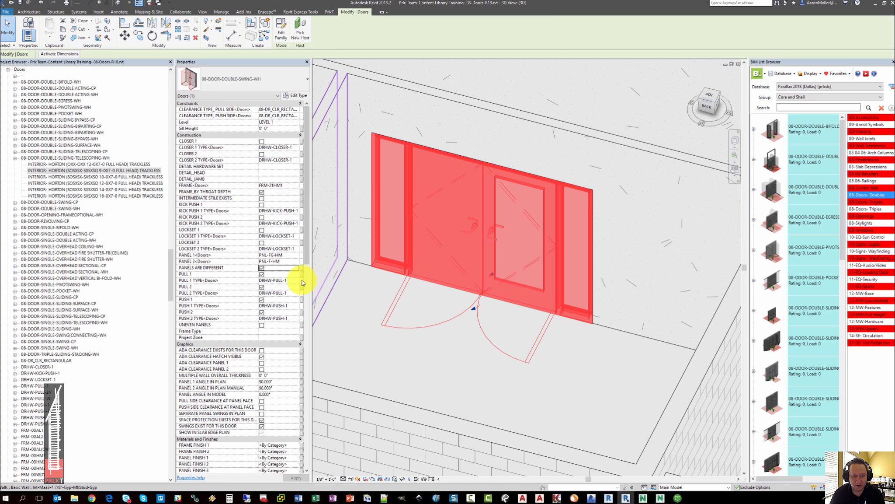
Set the double door's Panel 2 to PNL-FL-HM and clear the selection
left_click(298, 261)
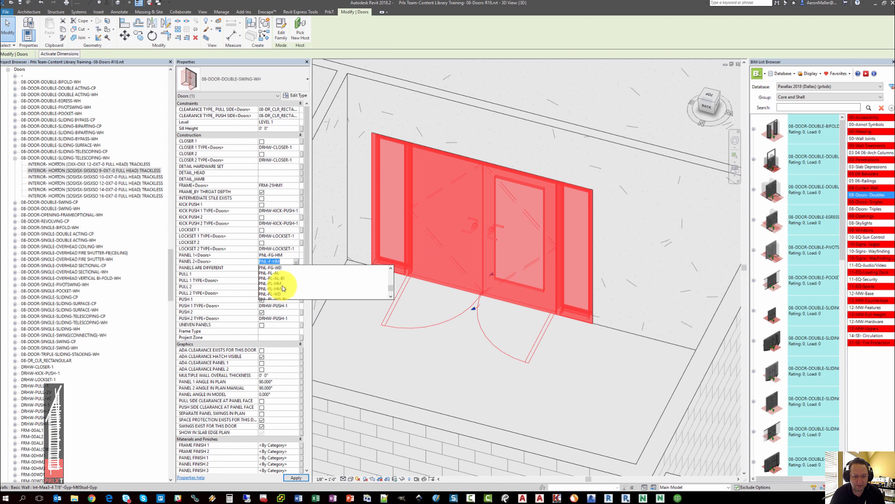
left_click(280, 283)
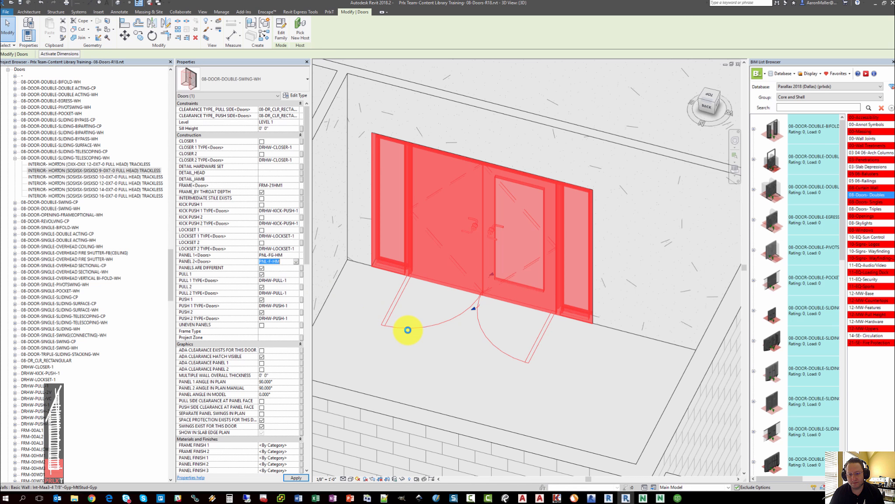
left_click(407, 330)
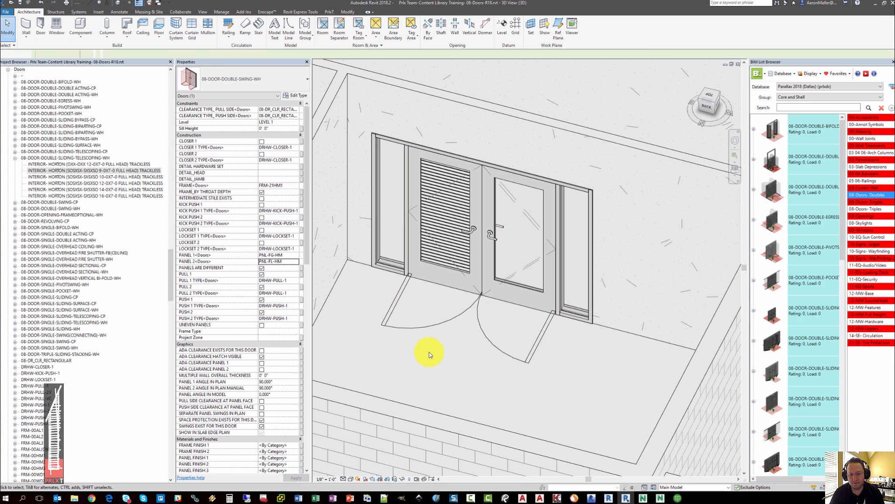
scroll(426, 345, "down", 1)
mouse_move(431, 340)
middle_mouse_down("shift")
mouse_move(449, 344)
mouse_move(440, 343)
middle_mouse_up("shift")
Select the double door in 3D to locate it, switch to the Level 1 floor plan and clear the selection
left_click(463, 257)
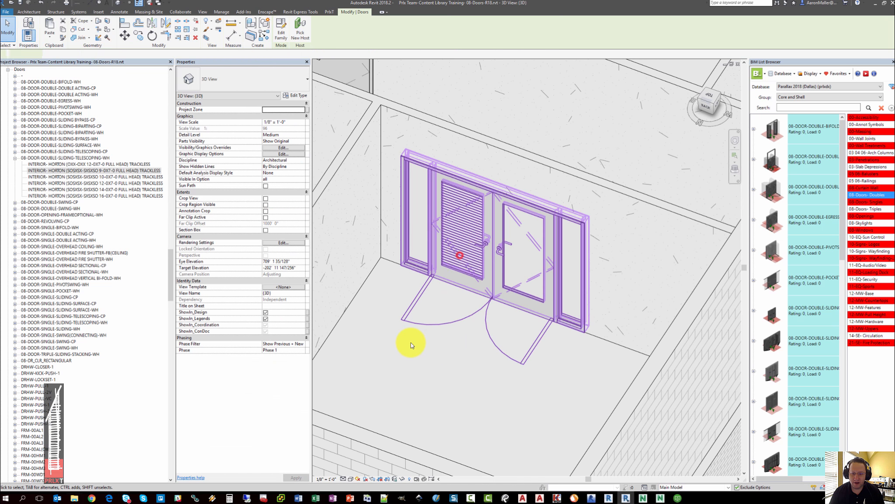
key("ctrl+Tab")
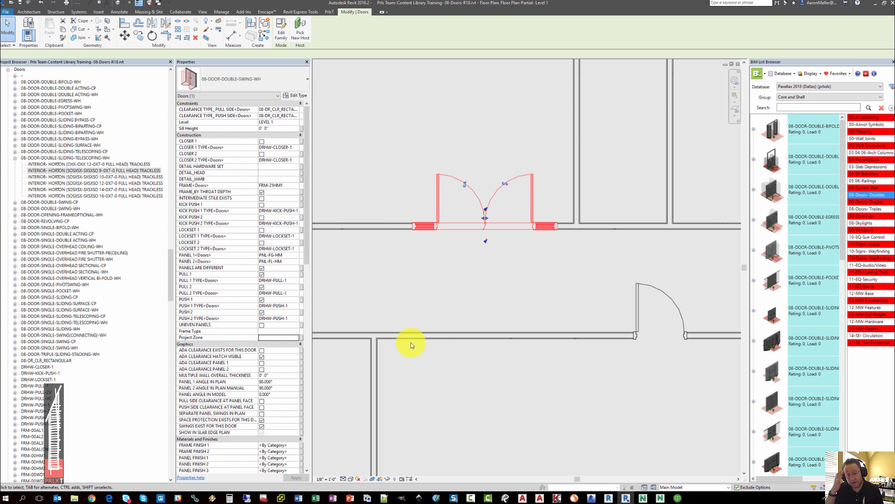
left_click(414, 284)
scroll(419, 276, "up", 6)
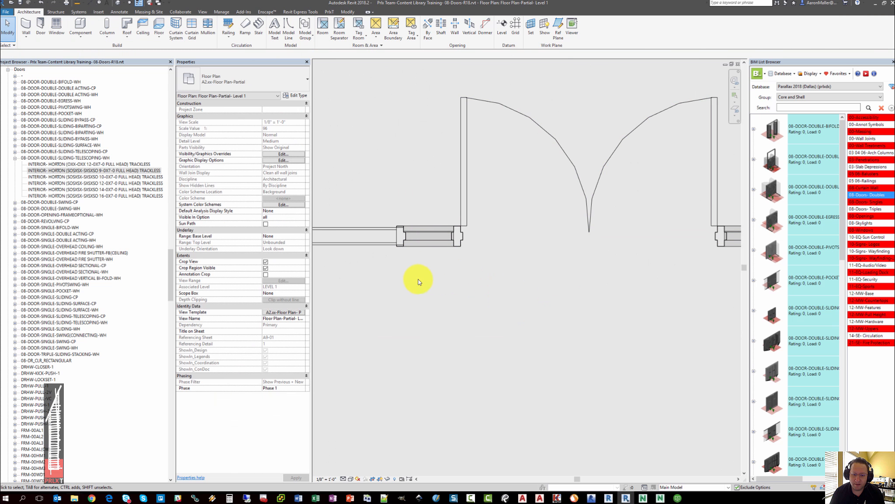
scroll(362, 275, "down", 2)
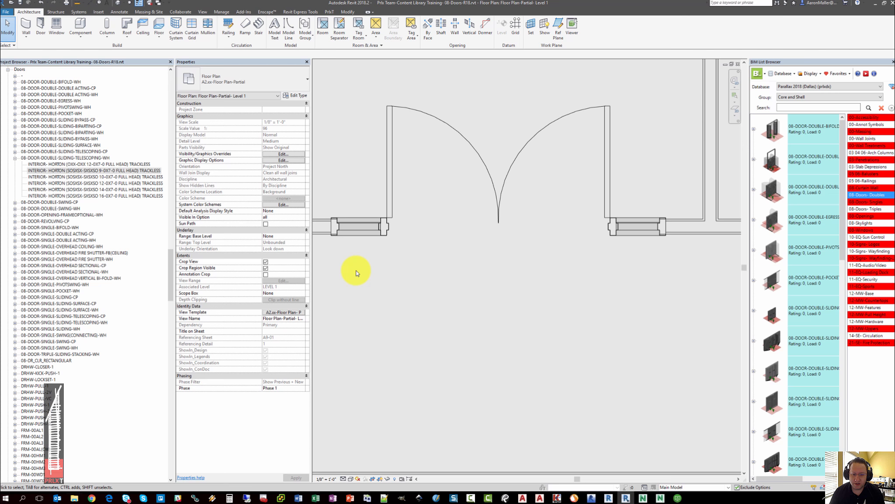
Examine the double door's frame and panel dimension parameters from the floor plan
left_click(344, 224)
scroll(365, 266, "up", 1)
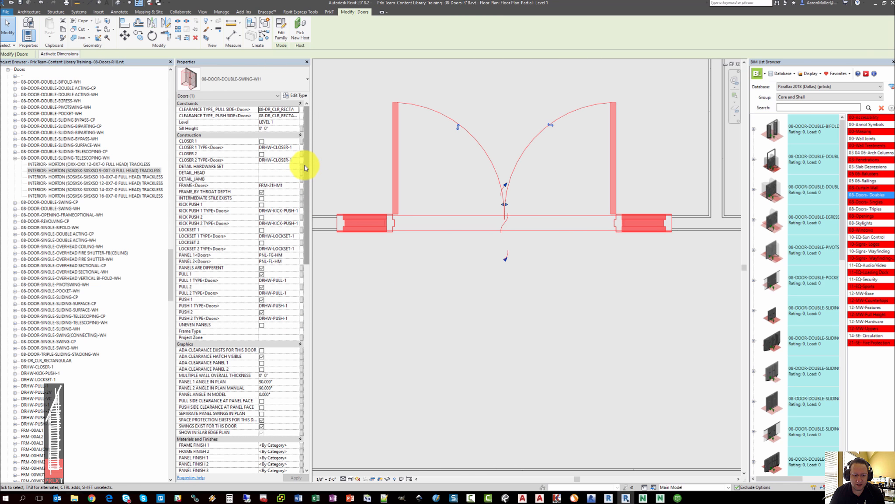
left_click_drag(306, 171, 319, 302)
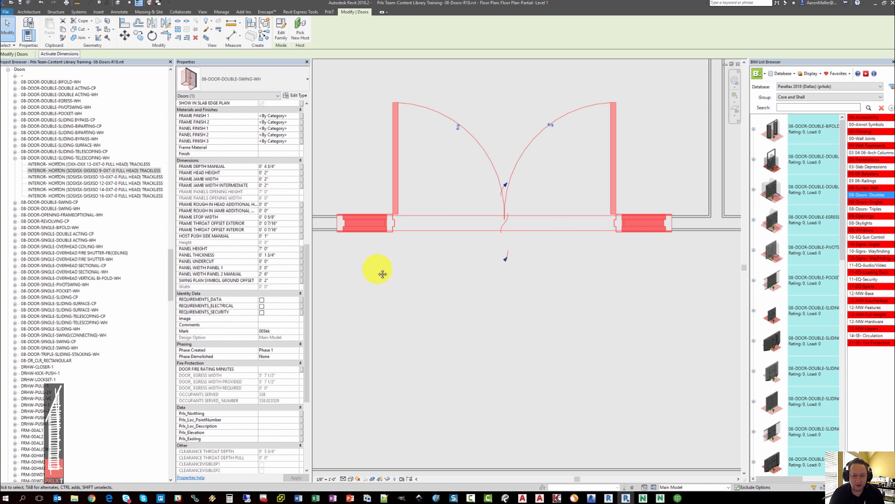
middle_click_drag(383, 274, 420, 279)
left_click(400, 273)
middle_click_drag(366, 264, 384, 271)
left_click(411, 244)
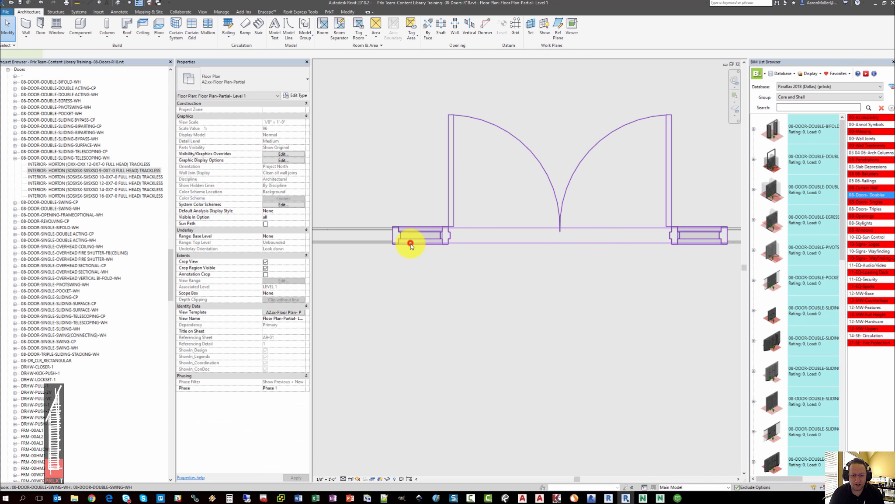
scroll(266, 300, "down", 10)
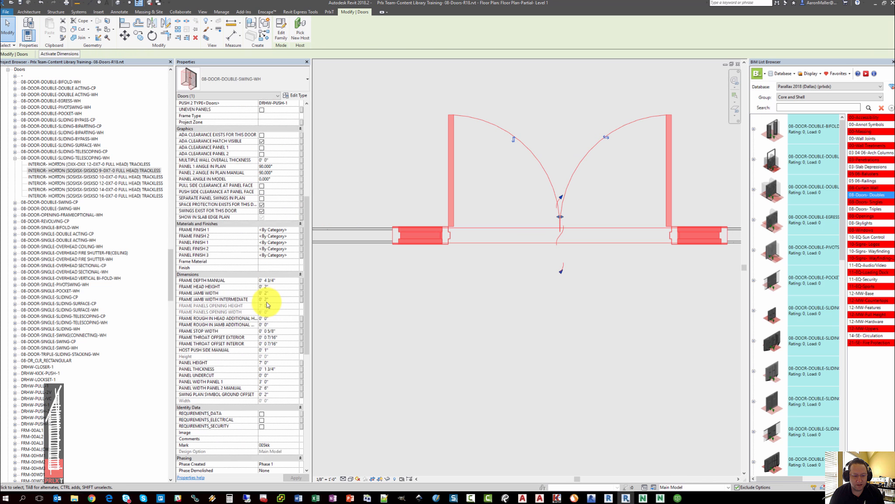
scroll(268, 305, "down", 3)
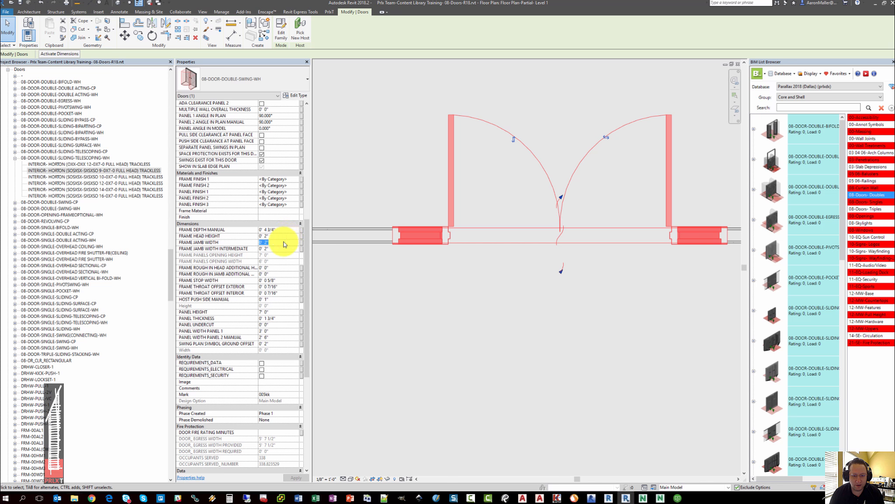
key("Escape")
key("Escape")
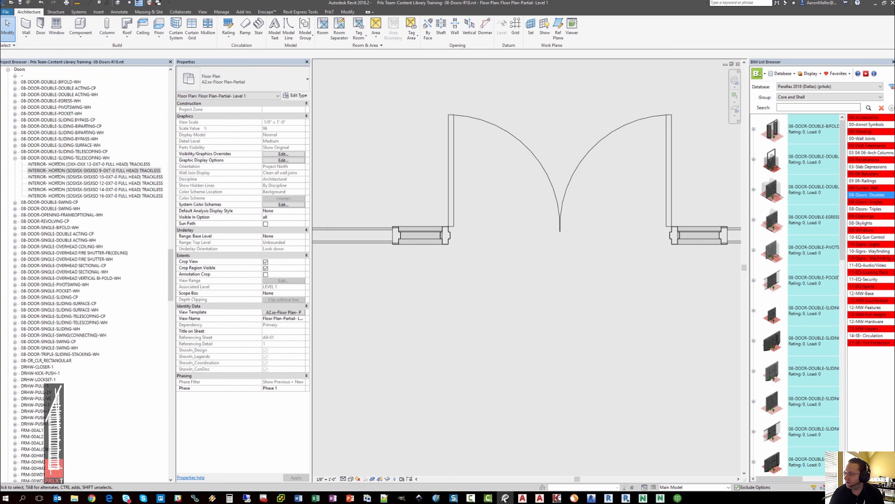
Review the Dimensional Control page of the Revit Content Guide for doors in the PDF viewer, then return to the floor plan
left_click_drag(894, 20, 576, 30)
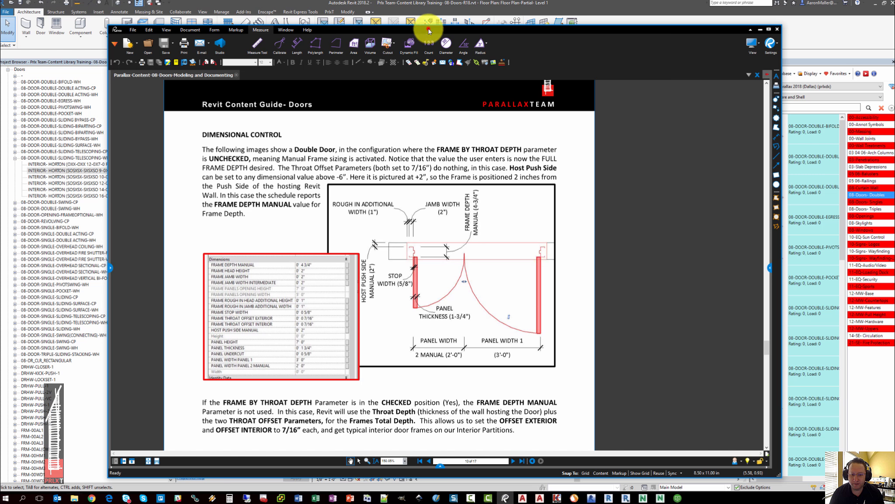
left_click_drag(428, 29, 894, 28)
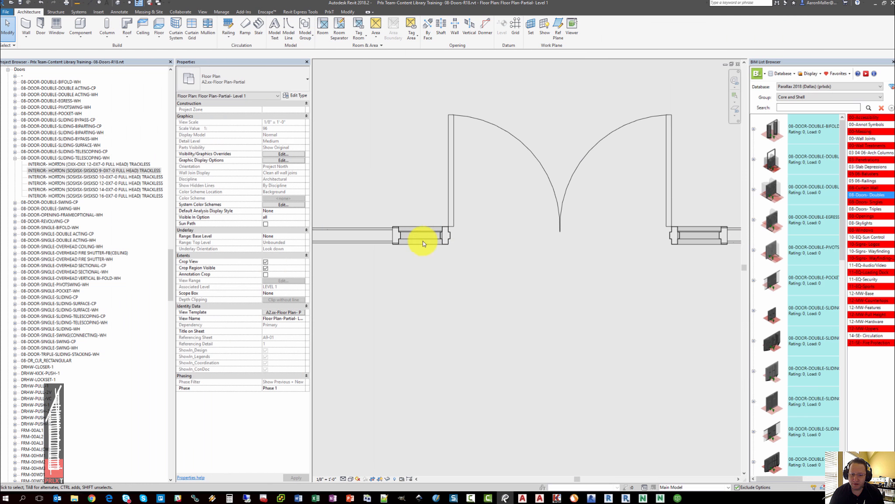
Set the double door's Frame Jamb Width to 1" in the floor plan and clear the selection
left_click(410, 235)
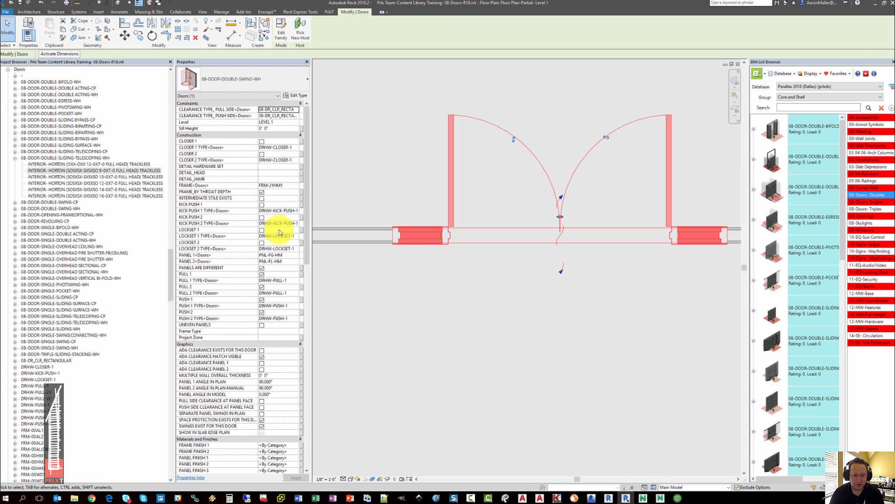
scroll(266, 379, "down", 10)
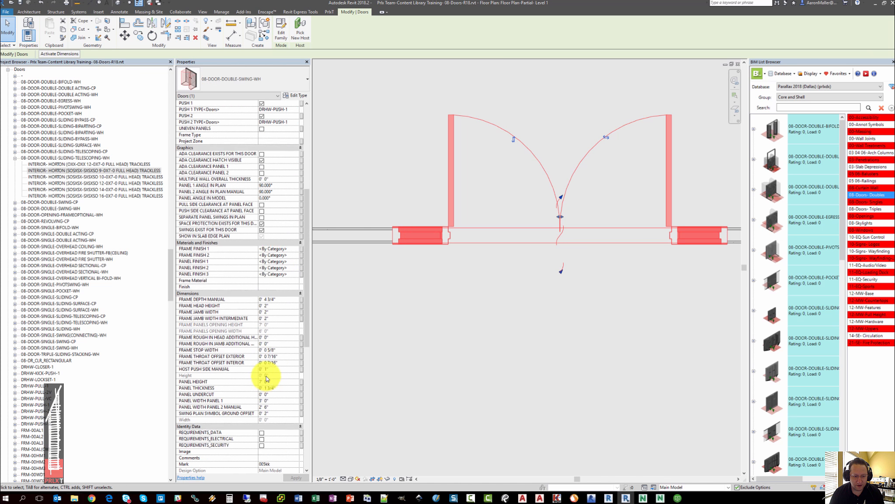
scroll(266, 378, "down", 1)
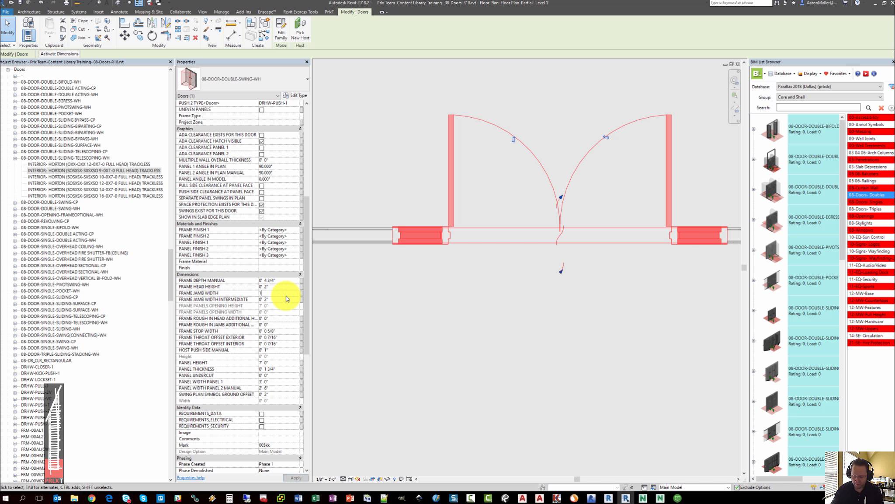
left_click(375, 273)
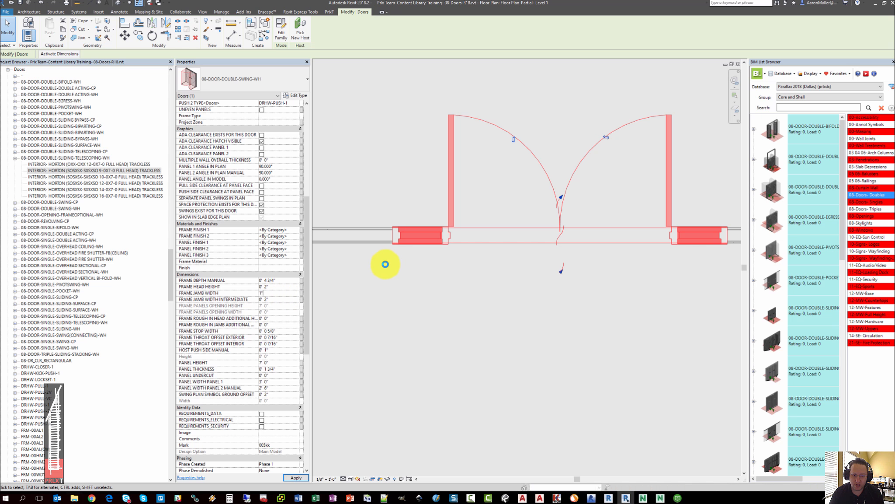
scroll(397, 237, "up", 2)
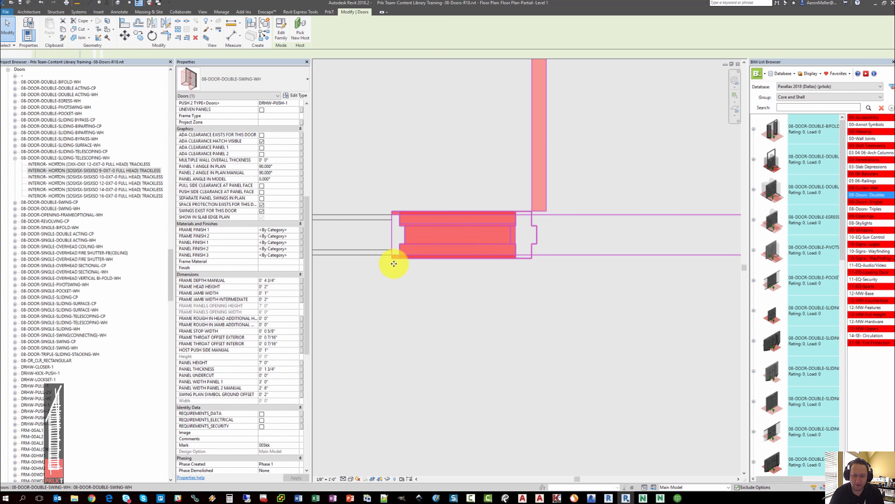
left_click(386, 293)
scroll(390, 261, "down", 2)
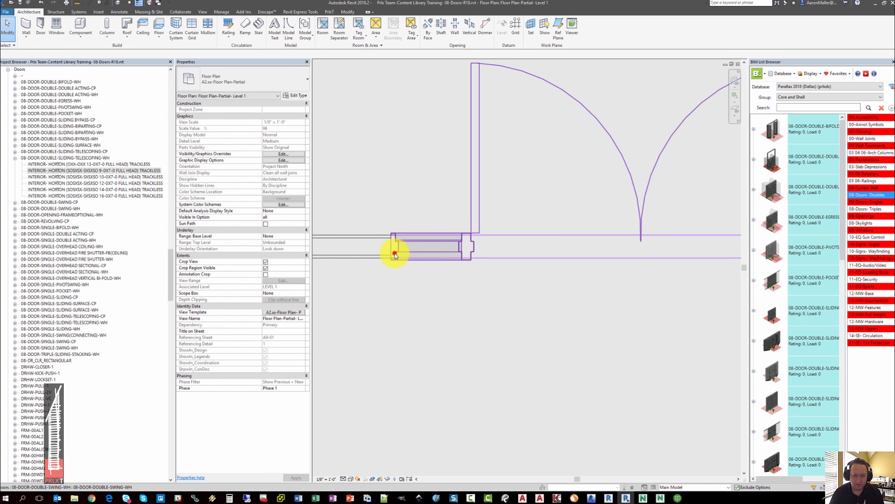
Select the double door in the 3D view and set its Frame Head Height to 4"
left_click(394, 250)
scroll(372, 269, "up", 1)
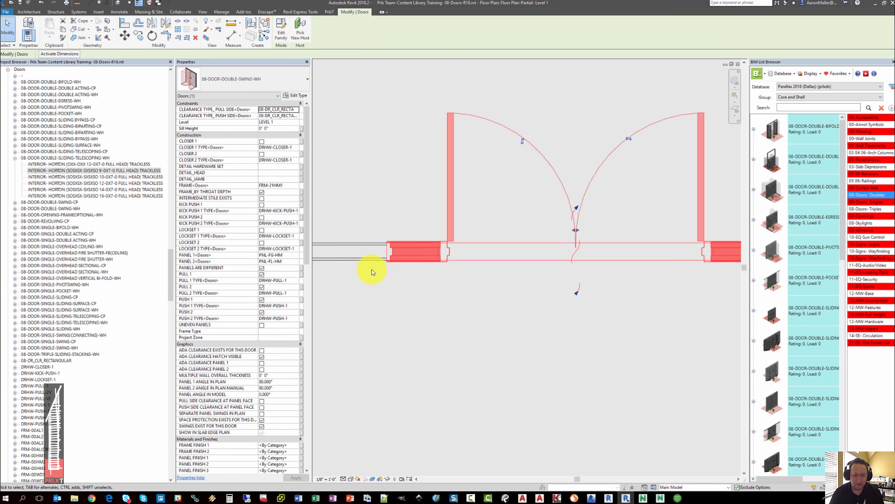
left_click(119, 4)
left_click(452, 186)
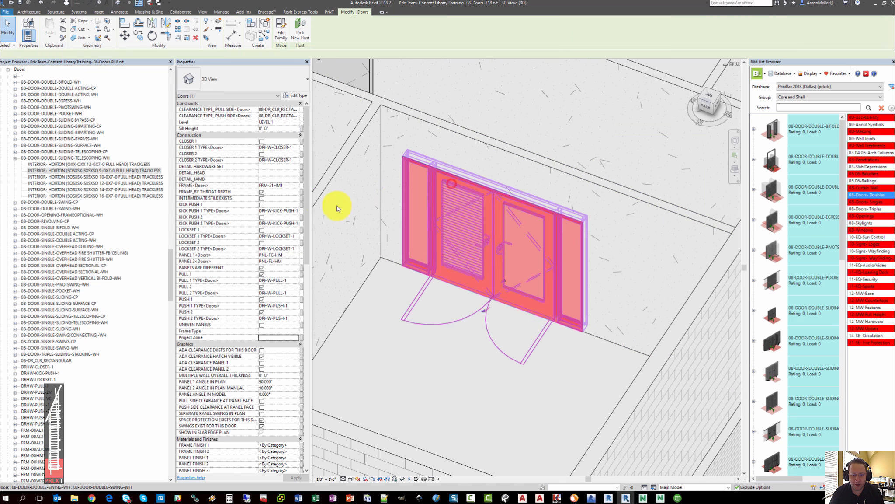
scroll(273, 364, "down", 5)
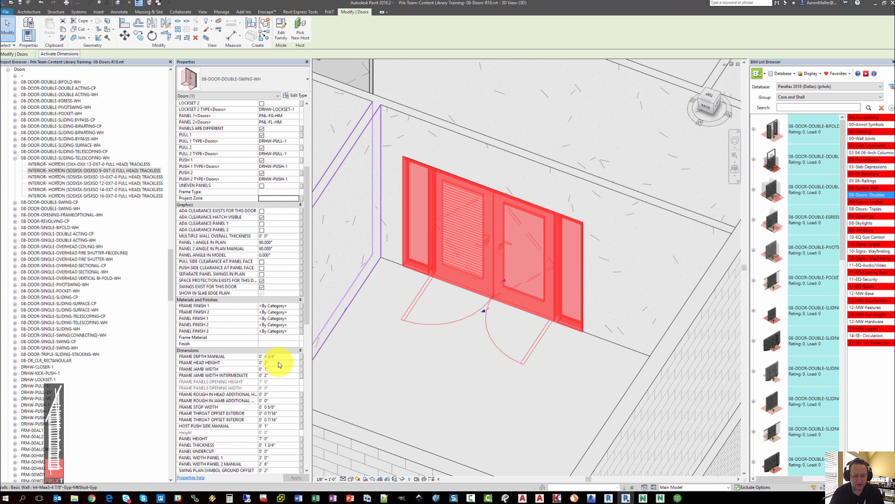
left_click(279, 362)
type("4\"")
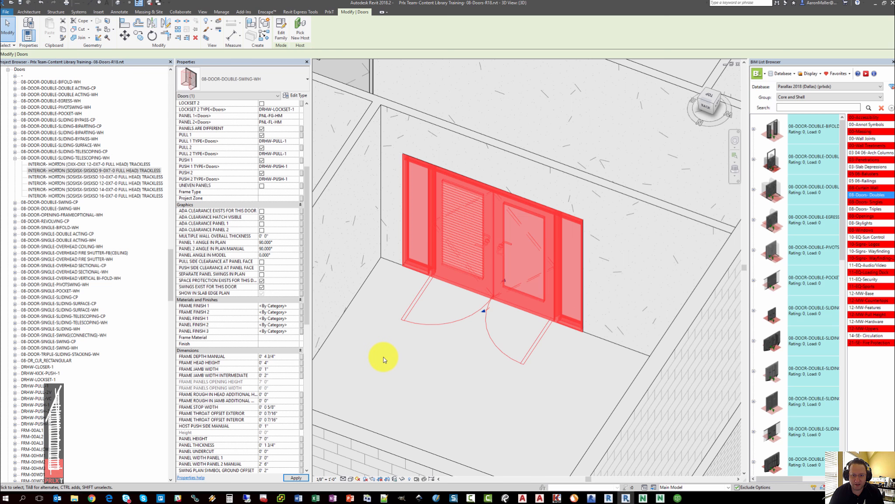
left_click(384, 358)
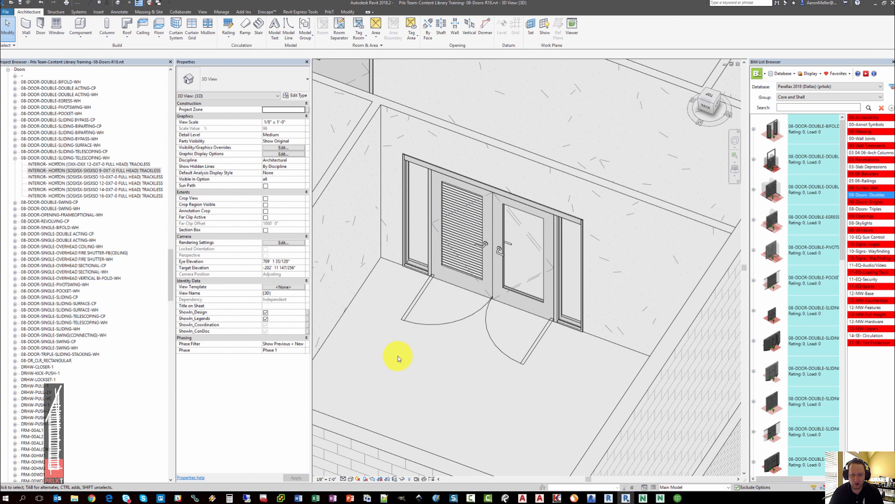
Return to the floor plan, select the double door in the exterior CMU wall and examine its dimension parameters
key("ctrl+Tab")
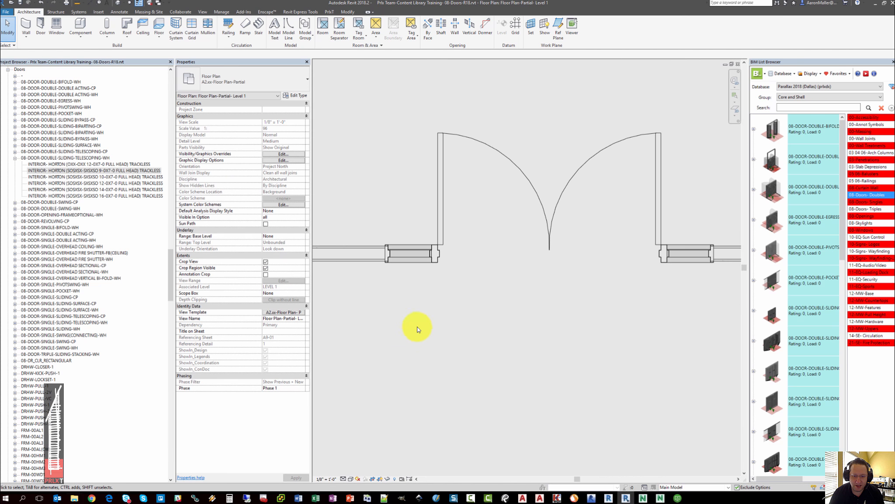
left_click(416, 254)
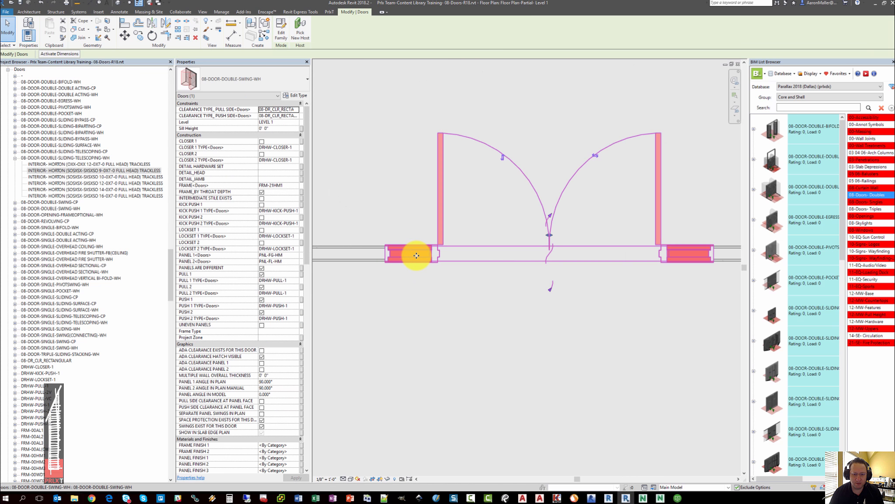
scroll(416, 254, "down", 4)
scroll(439, 210, "up", 5)
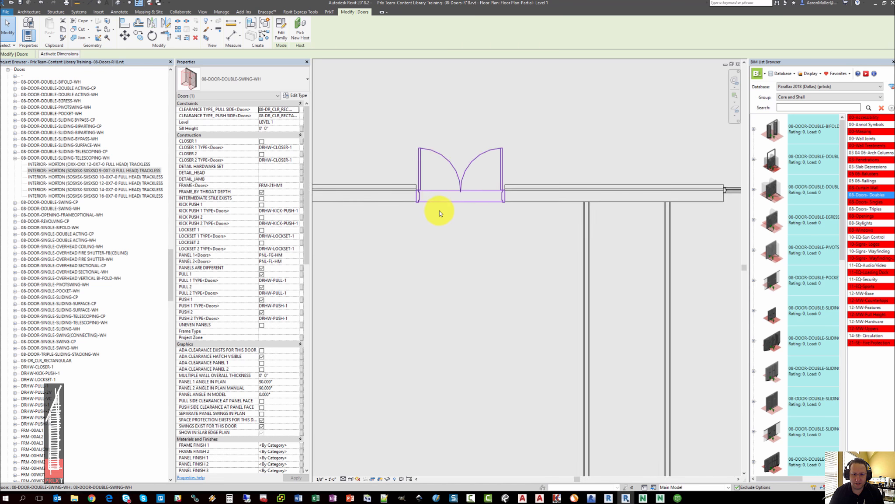
scroll(418, 209, "up", 4)
scroll(439, 295, "down", 2)
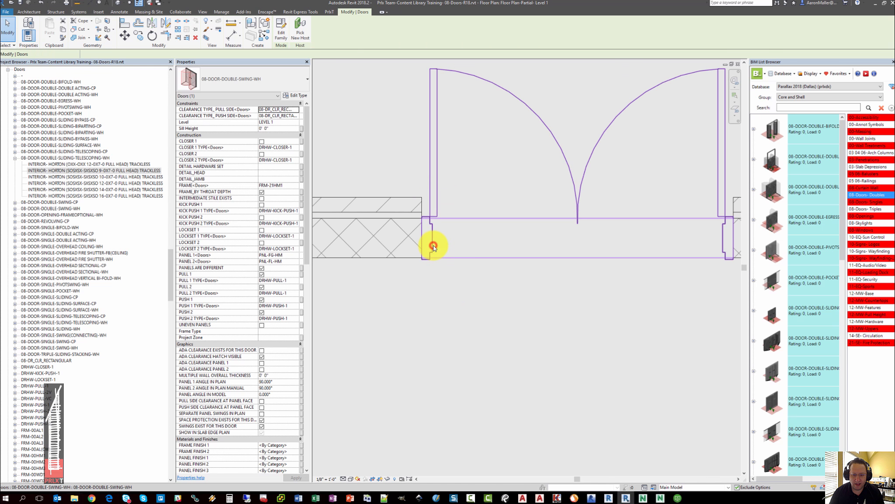
scroll(280, 337, "down", 5)
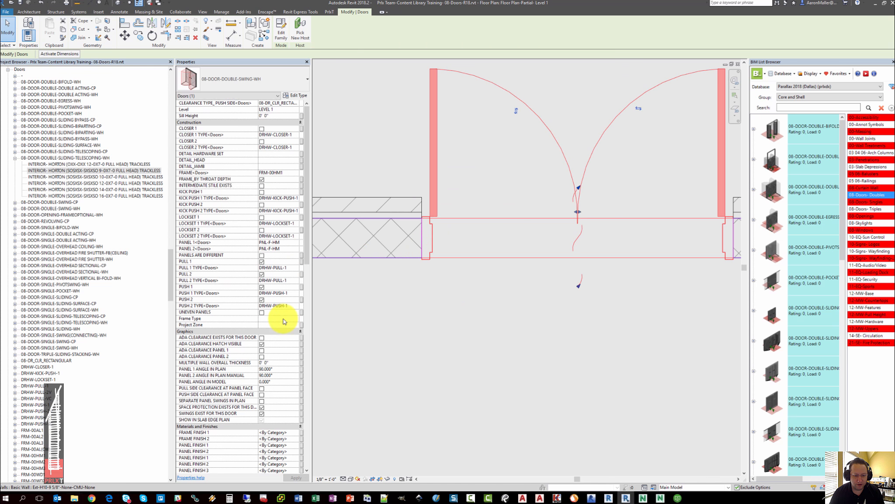
scroll(283, 320, "down", 5)
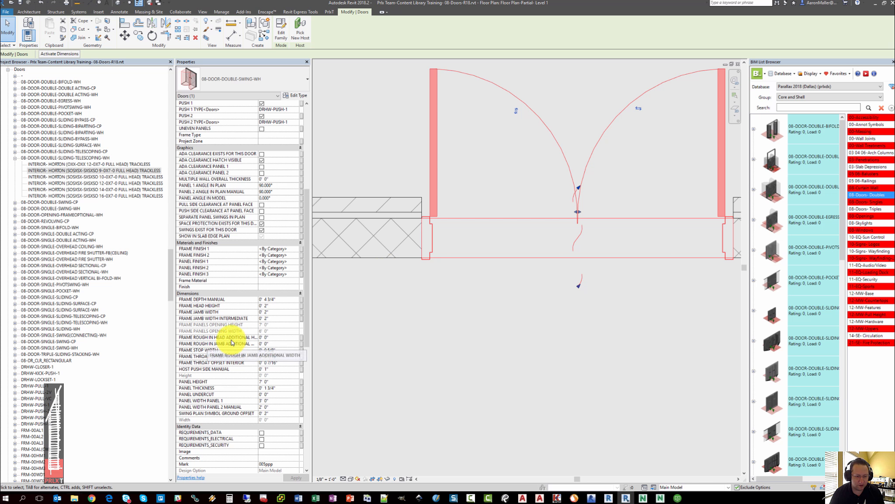
Set the exterior CMU wall double door's Frame Rough In Jamb Additional Width to 3/8" and clear the selection
left_click(278, 345)
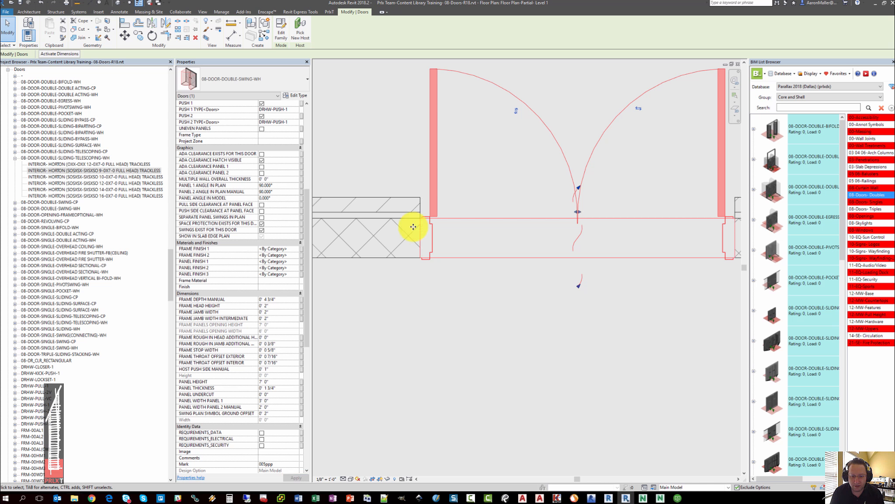
scroll(413, 227, "up", 5)
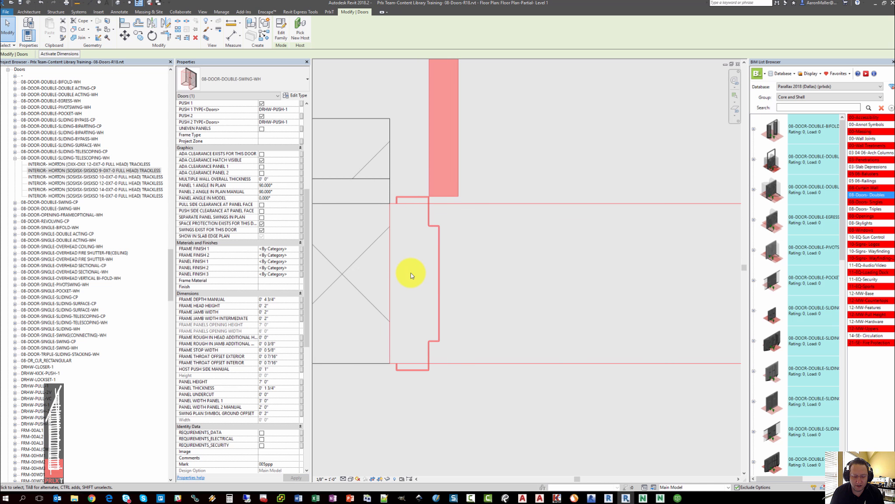
scroll(411, 275, "down", 5)
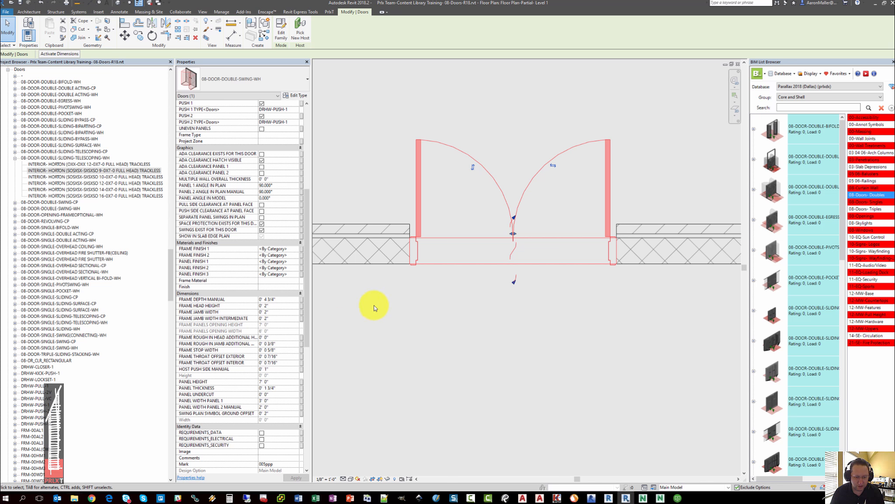
left_click(418, 295)
Set the Frame Jamb Width of the double door in the interior stud wall to 2" and clear the selection
scroll(422, 282, "down", 3)
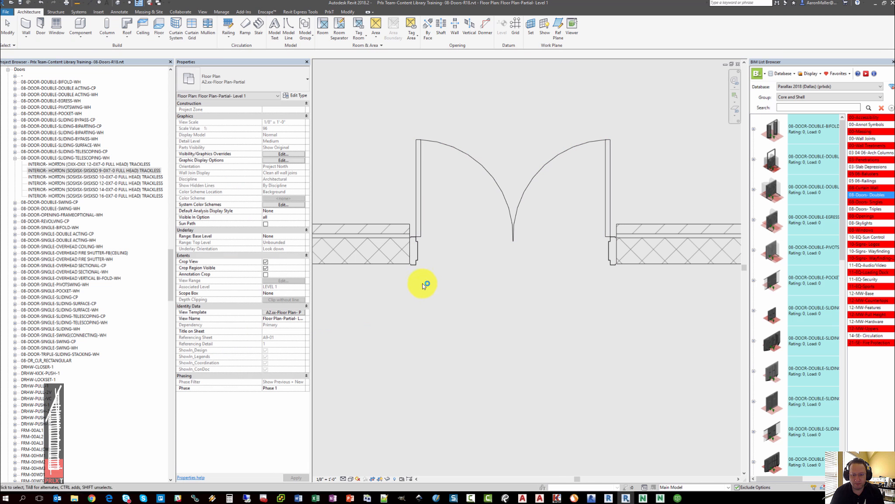
scroll(422, 281, "down", 2)
middle_click_drag(426, 258, 439, 105)
scroll(443, 291, "up", 5)
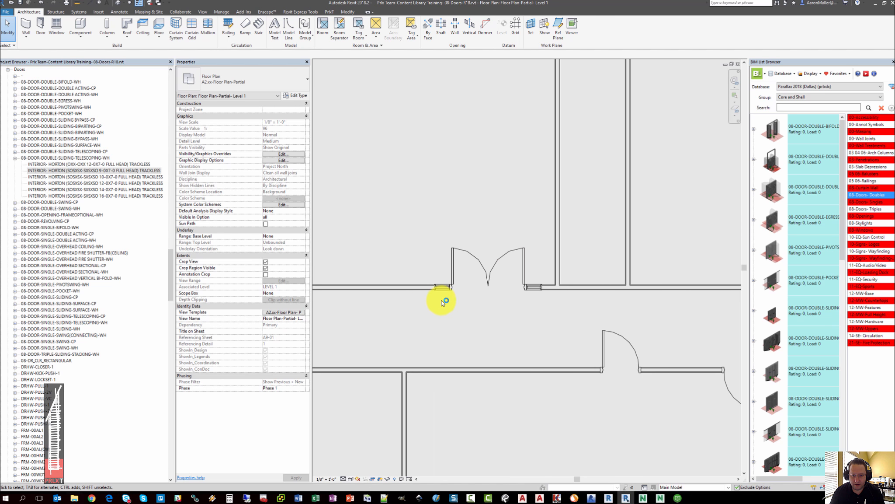
scroll(446, 297, "up", 3)
left_click(428, 264)
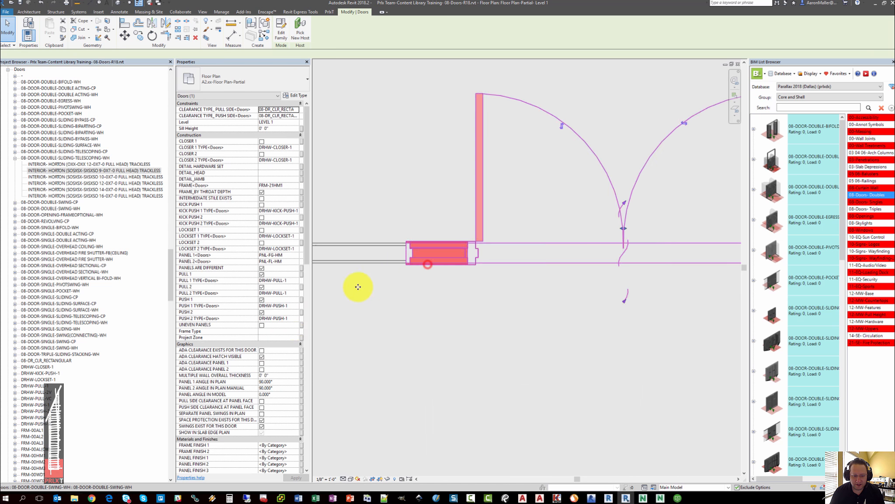
scroll(271, 352, "down", 7)
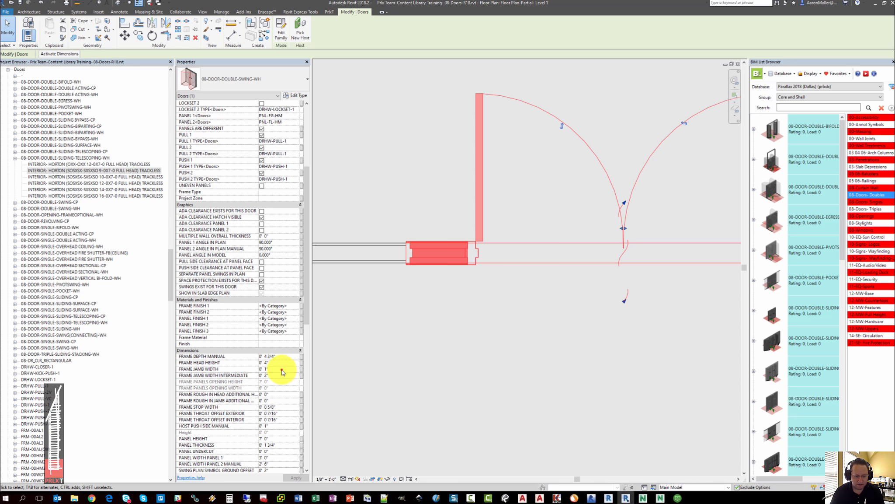
left_click(280, 368)
type("2\"")
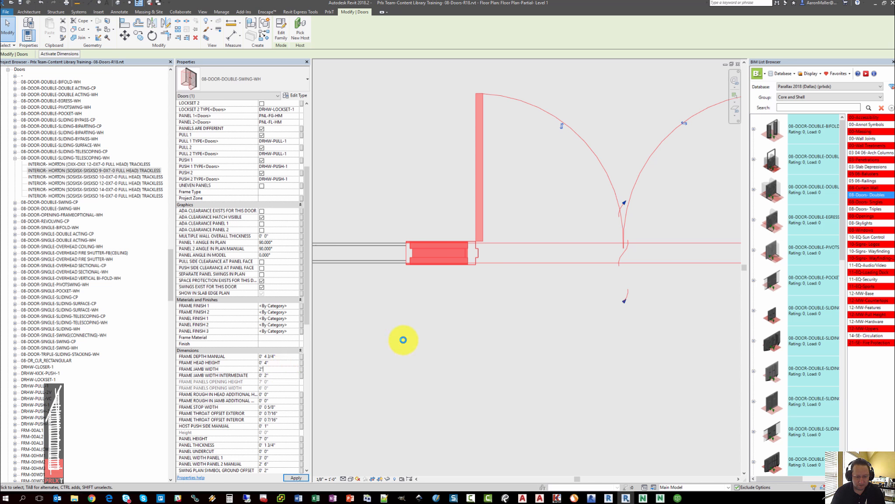
left_click(403, 339)
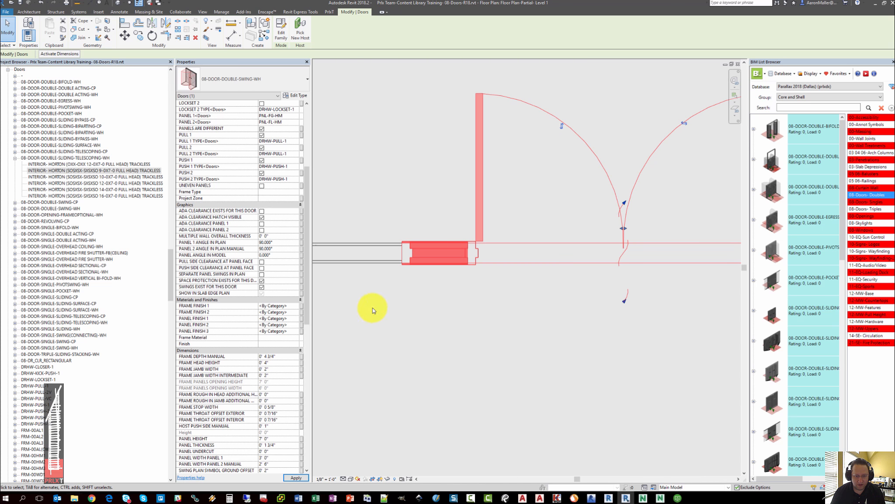
left_click(410, 302)
Examine the interior double door's other jamb and its Frame Throat Offset parameters, then clear the selection
middle_click_drag(522, 305, 289, 306)
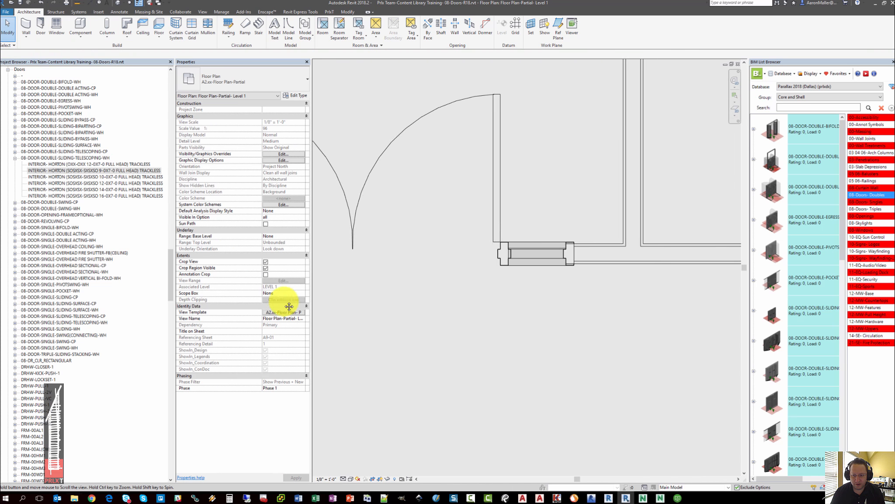
scroll(573, 264, "up", 2)
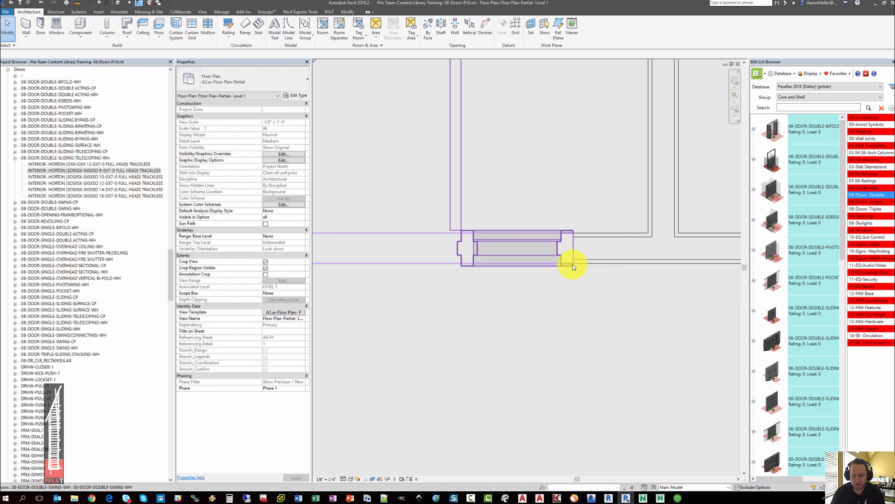
middle_click_drag(523, 268, 512, 269)
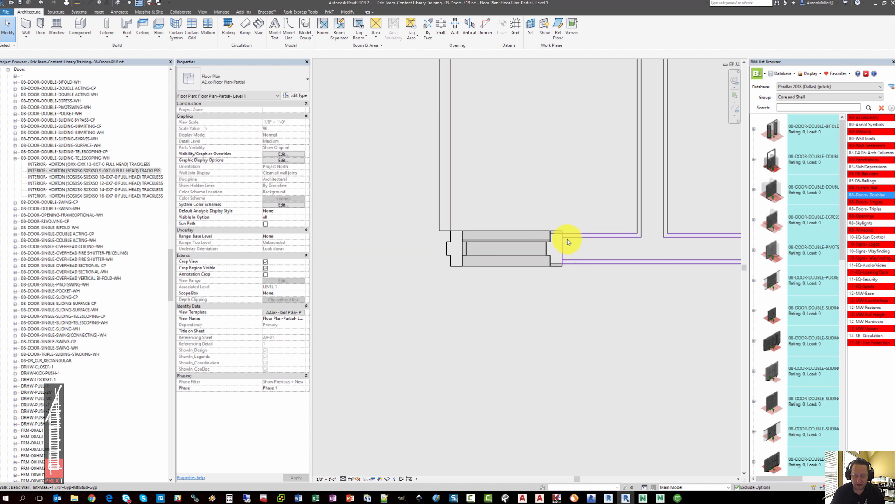
left_click(492, 258)
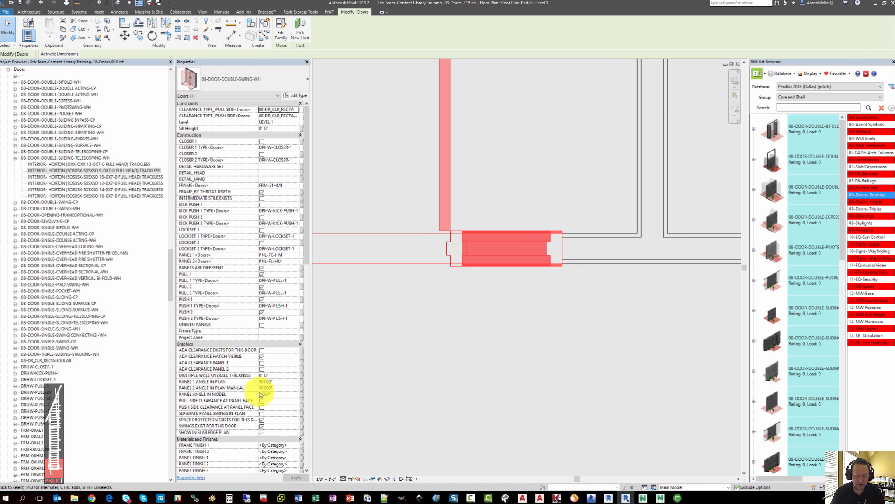
scroll(260, 386, "down", 6)
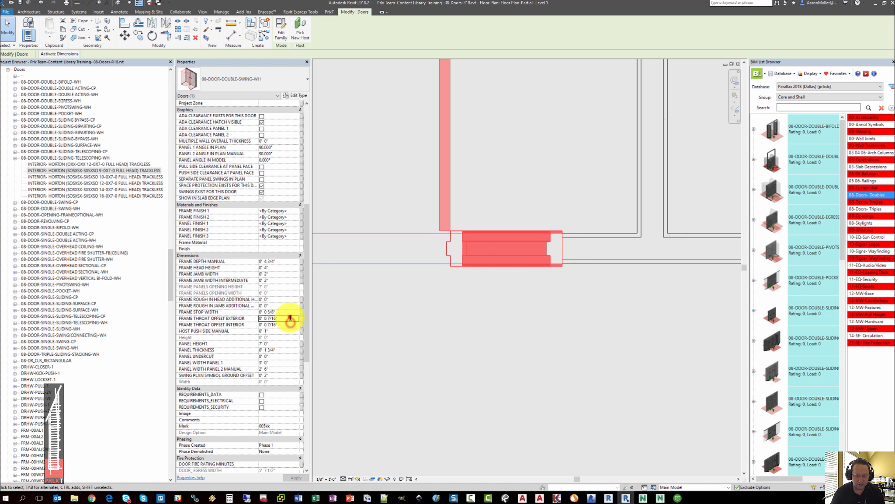
left_click(535, 319)
Change the interior double door's host wall type to Int-Mbb3-6 1/8"-Gyp(2)-MtlStud-Gyp(2) and inspect how the frame fits it
left_click(584, 261)
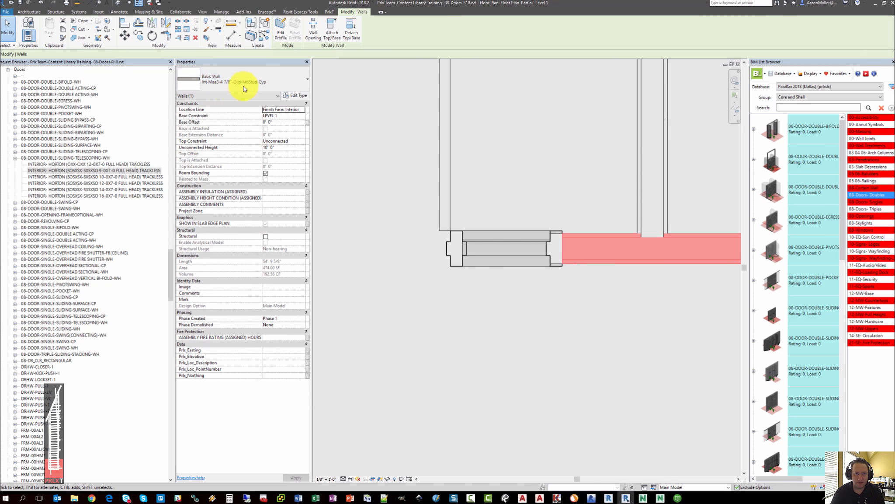
left_click(245, 84)
type("M")
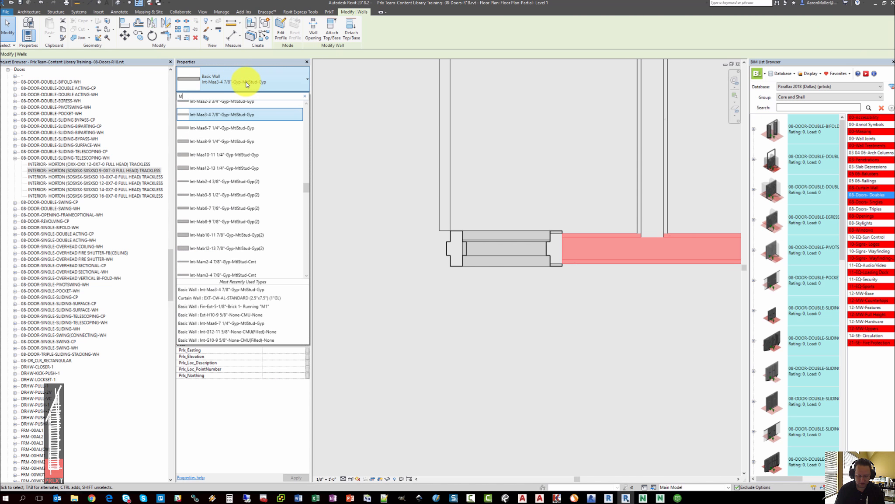
type("bb3")
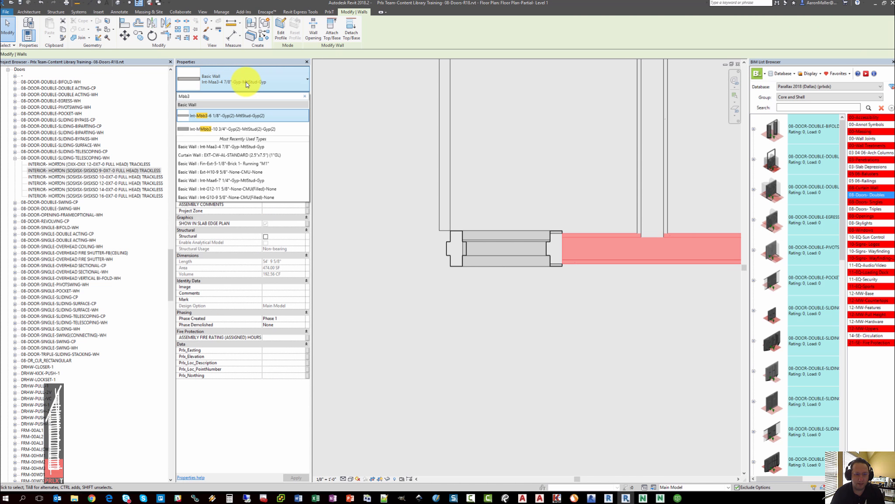
left_click(219, 116)
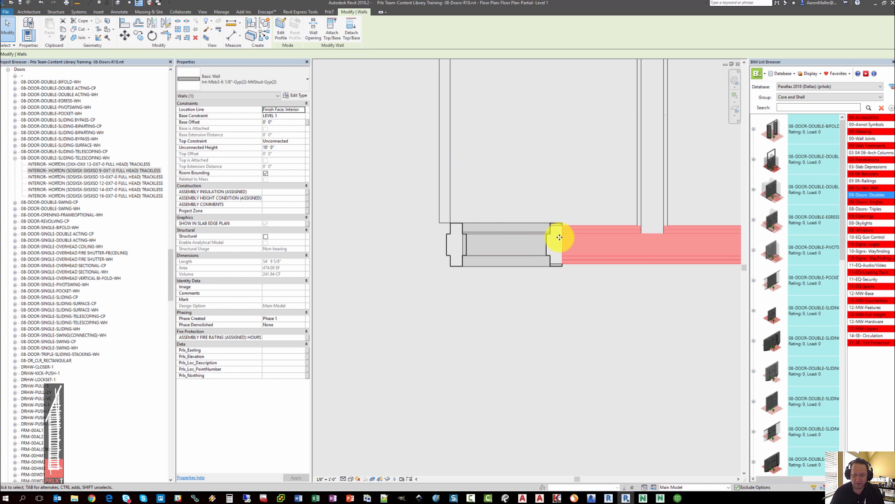
scroll(467, 249, "down", 3)
middle_click_drag(466, 225, 482, 237)
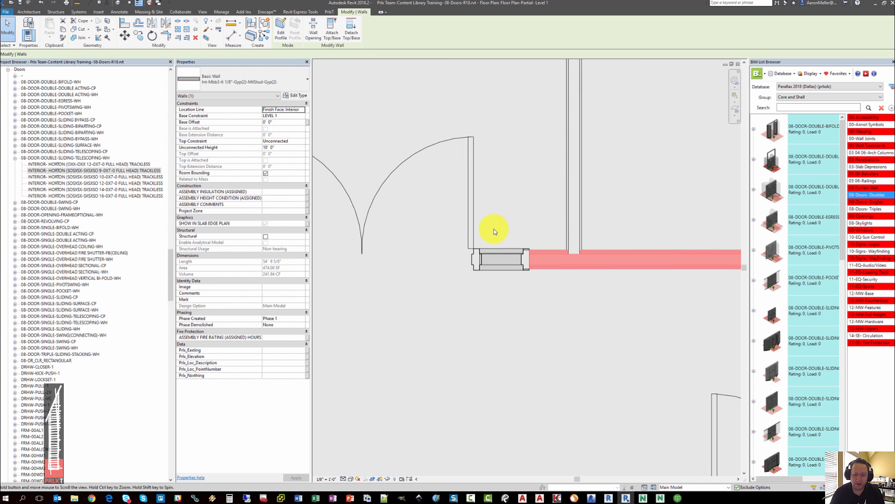
left_click(496, 231)
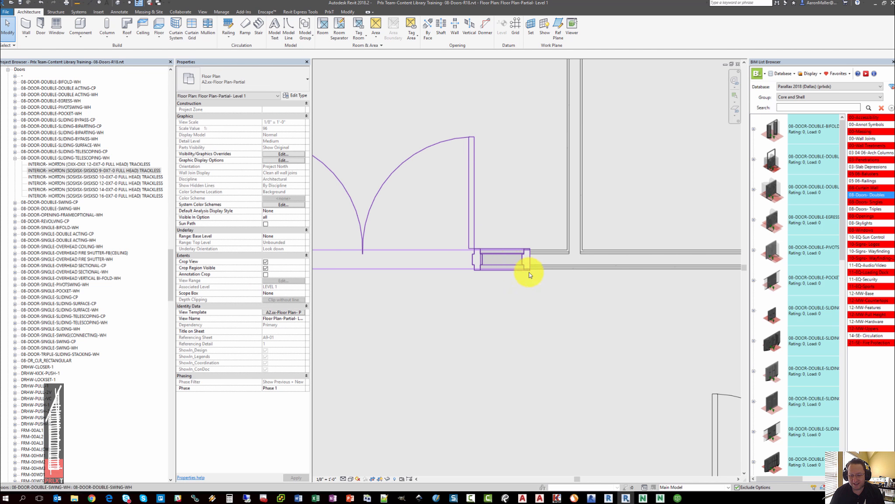
scroll(529, 270, "up", 3)
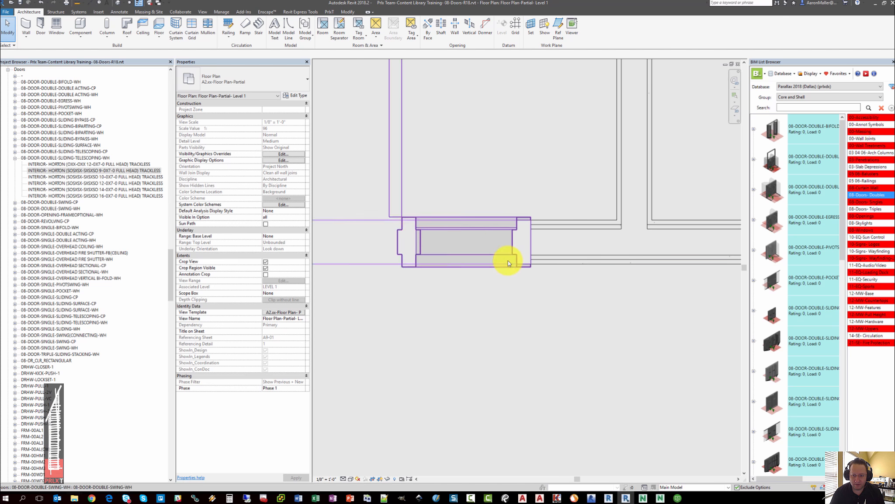
scroll(517, 265, "down", 5)
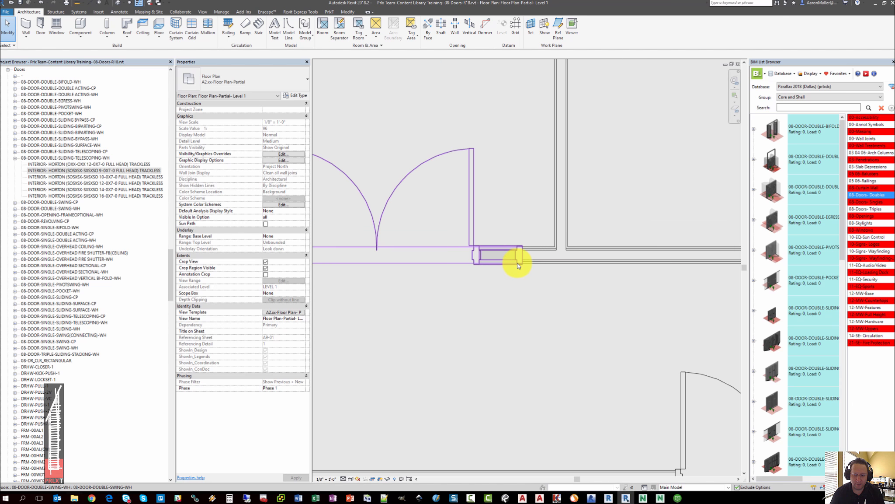
Return to the double door in the exterior CMU wall and examine how its frame jamb meets the wall
middle_click_drag(509, 268, 568, 387)
mouse_move(477, 105)
middle_mouse_down()
mouse_move(487, 222)
mouse_move(493, 178)
mouse_move(481, 213)
middle_mouse_up()
scroll(493, 176, "up", 3)
scroll(493, 176, "up", 3)
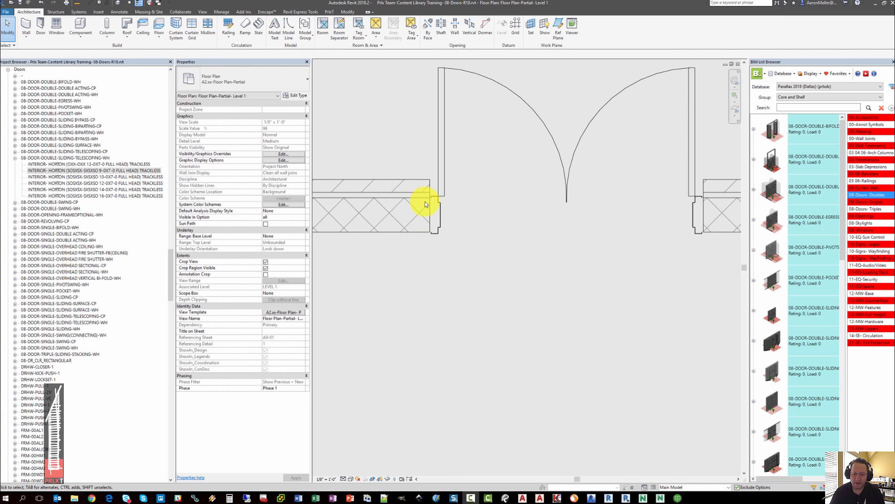
scroll(424, 199, "up", 1)
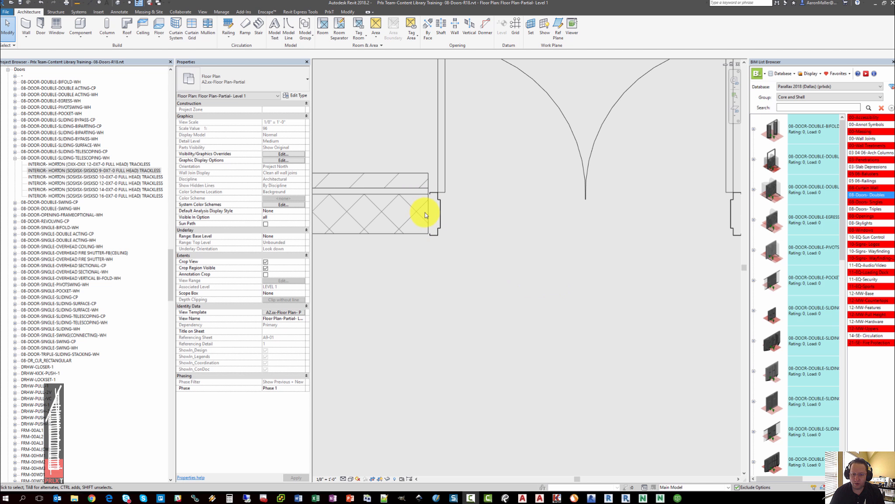
scroll(426, 212, "up", 2)
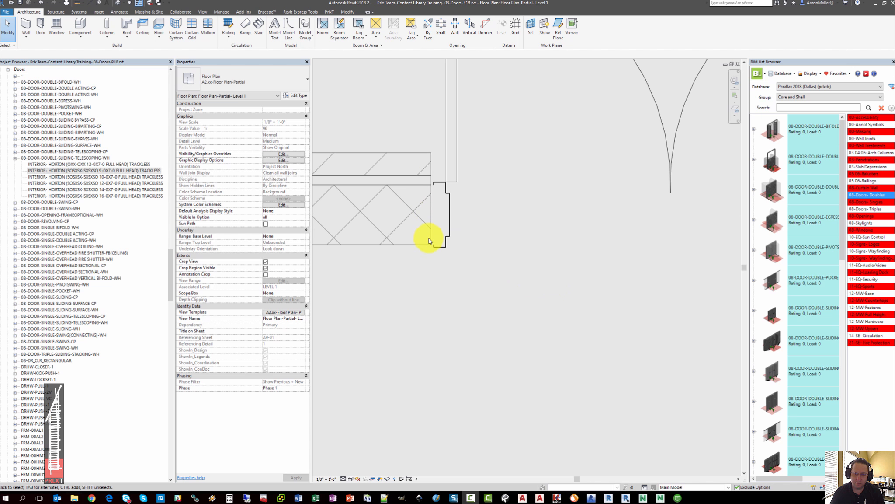
scroll(430, 240, "down", 2)
Select the double door in the exterior CMU wall and turn off its Frame_By Throat Depth option
left_click(452, 240)
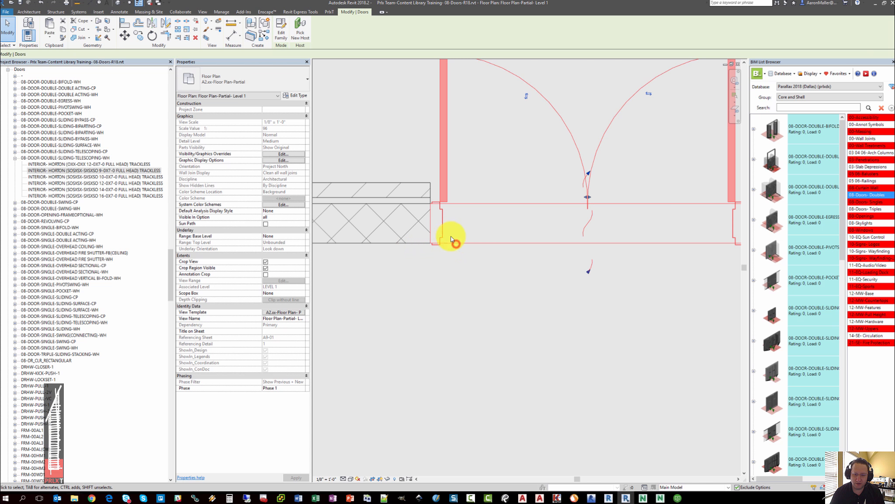
middle_click_drag(437, 296, 402, 304)
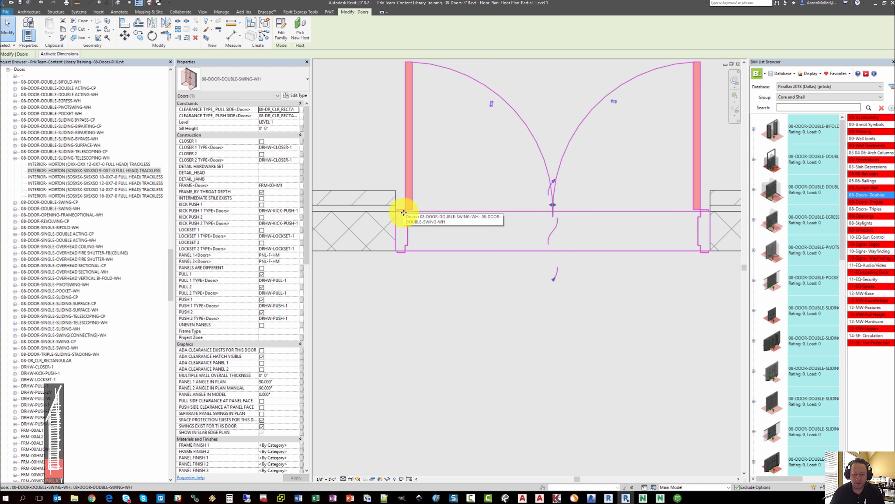
scroll(402, 250, "up", 2)
middle_click_drag(396, 262, 365, 281)
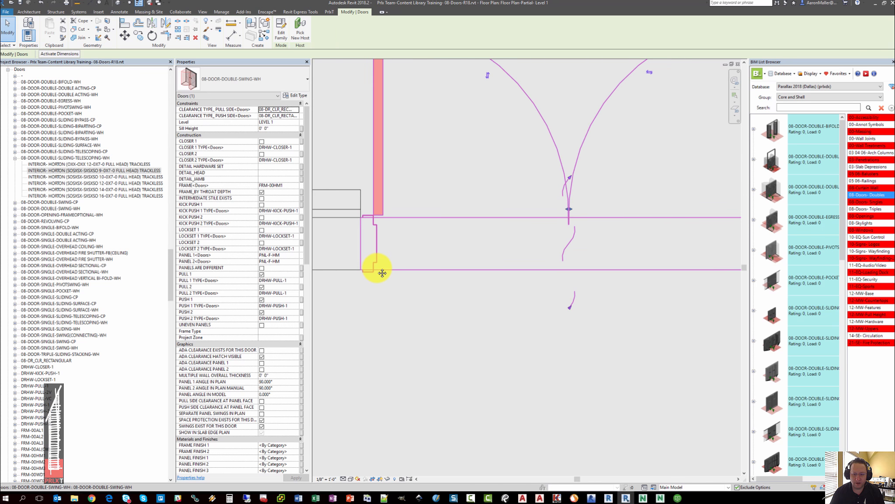
scroll(382, 271, "down", 1)
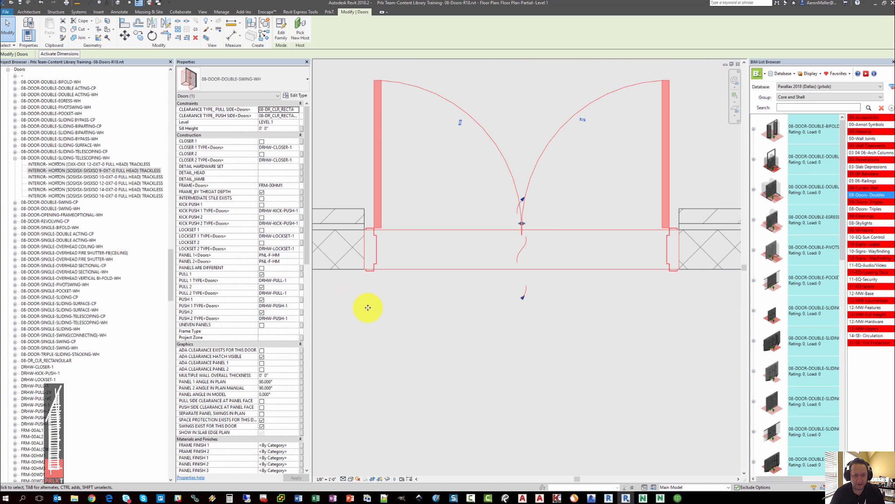
left_click(226, 195)
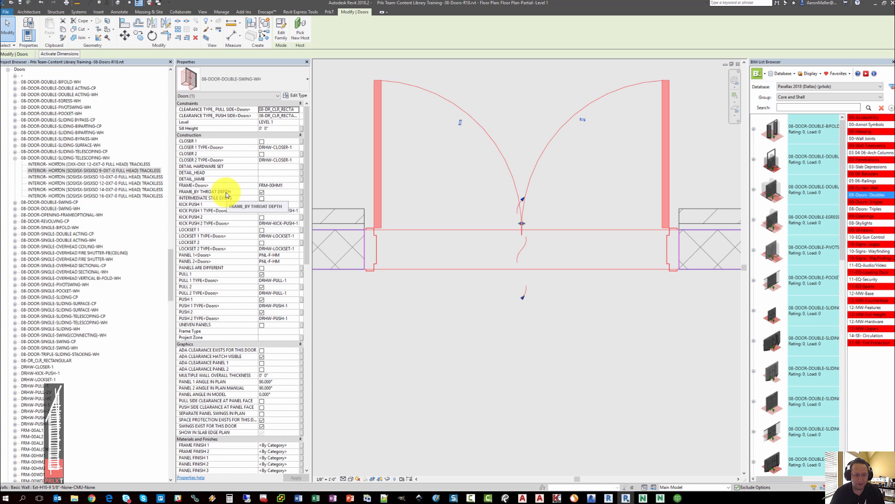
left_click(263, 192)
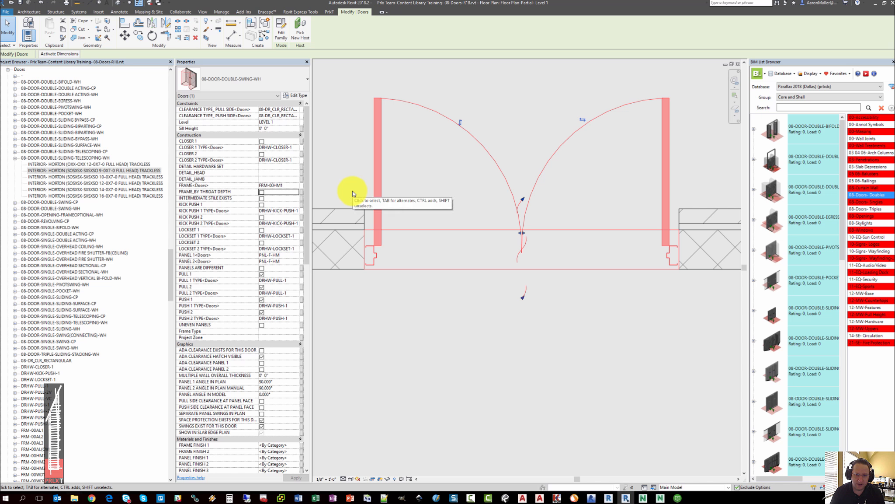
left_click(262, 193)
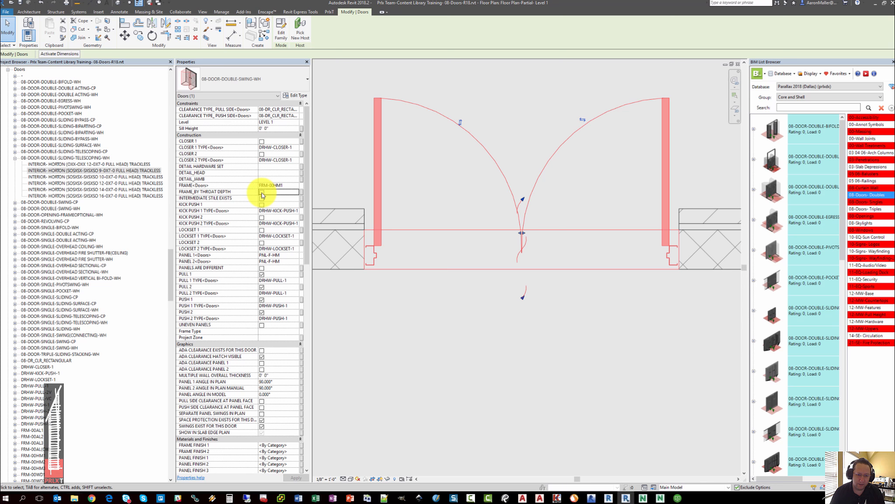
Examine the exterior double door's Frame Depth Manual parameter, clear the selection and inspect the frame jamb up close
scroll(275, 356, "down", 6)
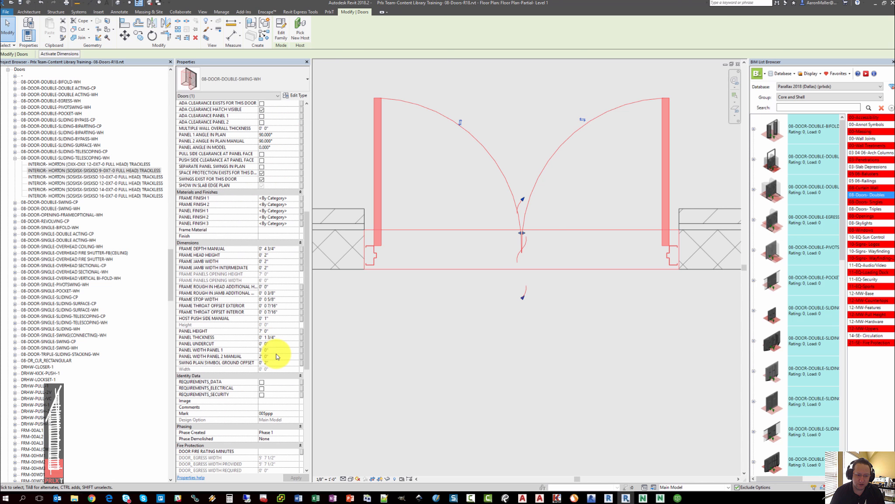
scroll(275, 356, "down", 1)
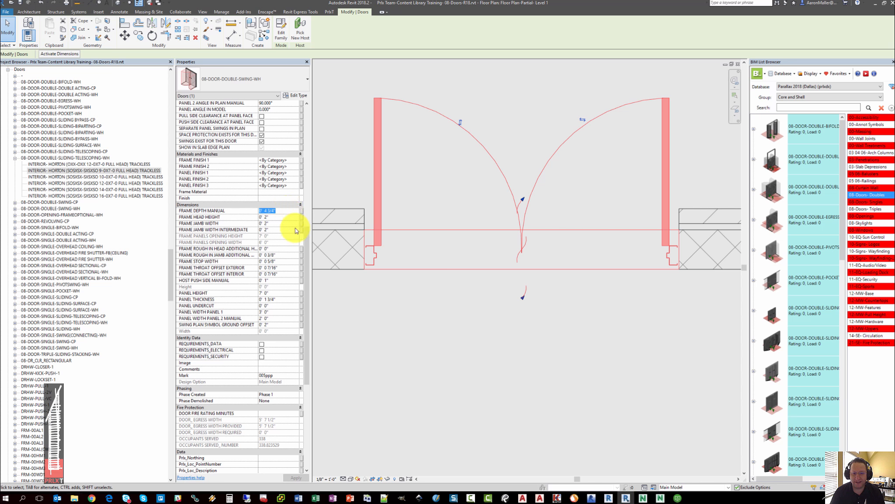
key("Escape")
scroll(367, 248, "up", 3)
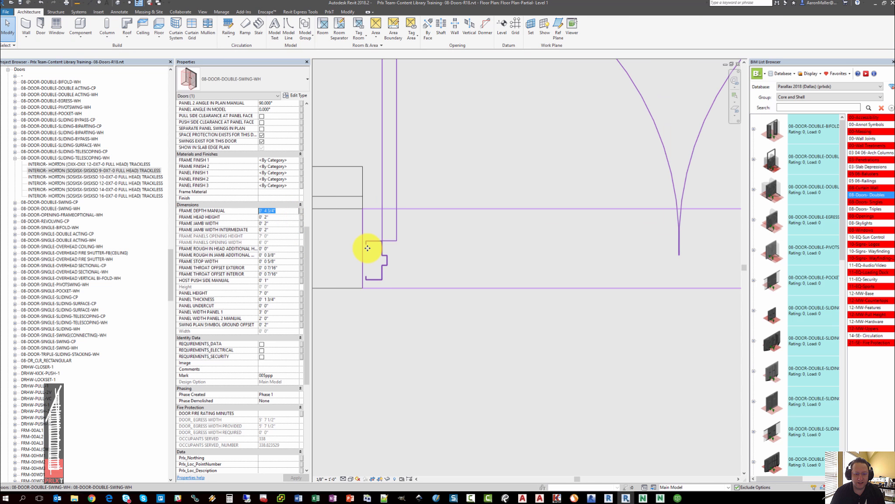
Place an aligned dimension across the frame depth of the exterior double door's jamb
left_click(113, 16)
left_click(17, 25)
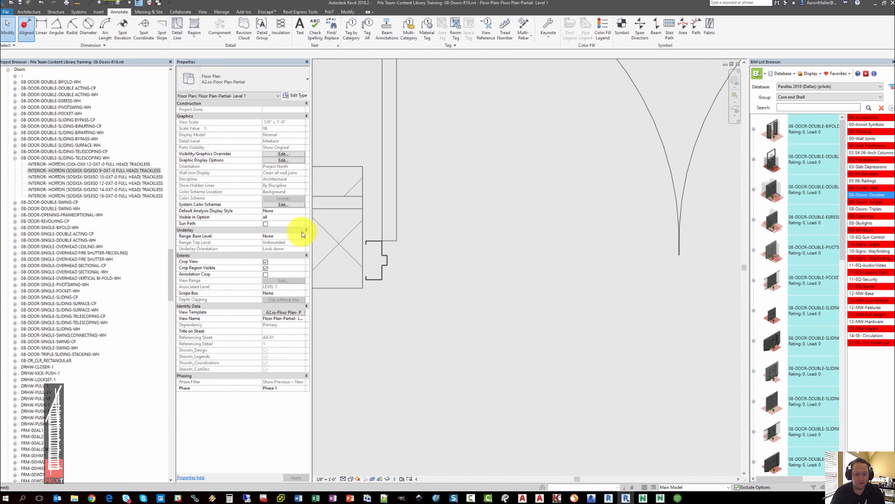
key("Escape")
left_click(370, 241)
left_click(377, 280)
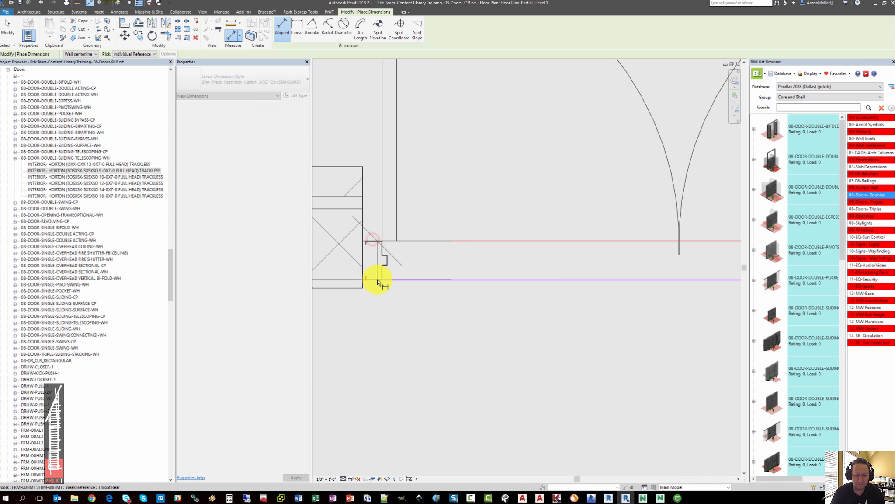
scroll(486, 265, "down", 2)
scroll(499, 261, "down", 2)
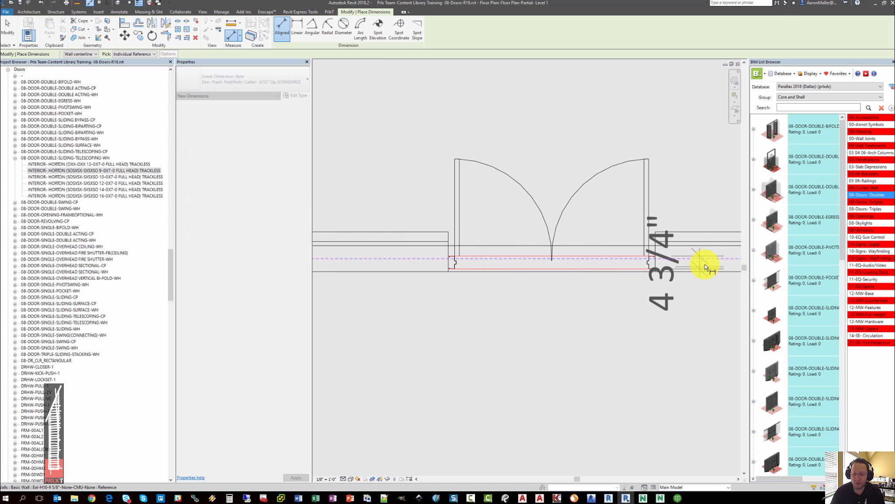
left_click(397, 317)
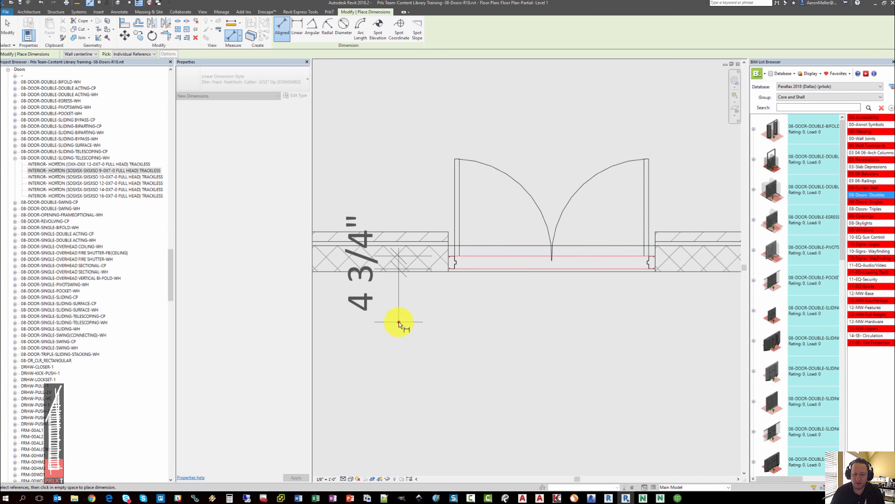
key("Escape")
Set the exterior double door's Frame Depth Manual to 5 3/4"
left_click(457, 215)
scroll(244, 364, "down", 10)
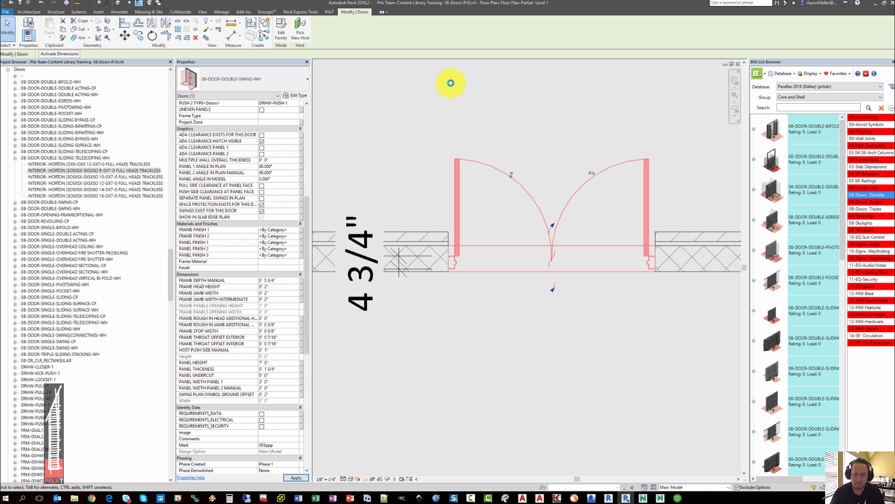
key("Return")
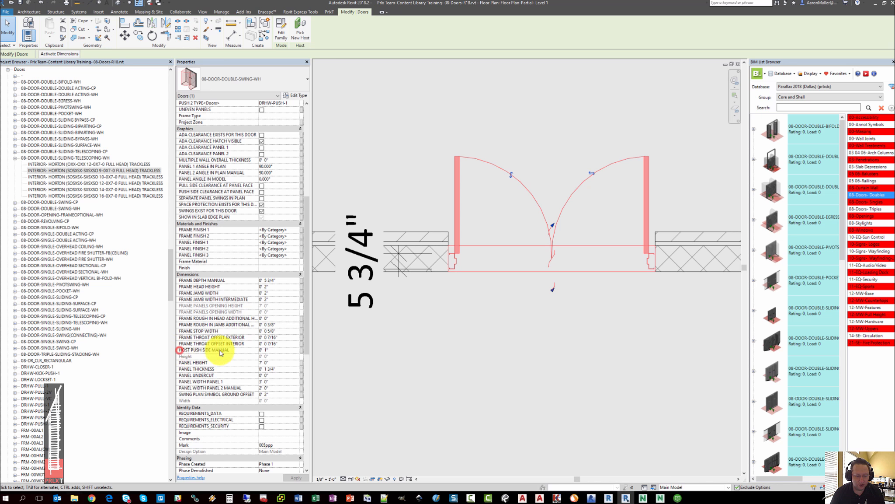
left_click(438, 320)
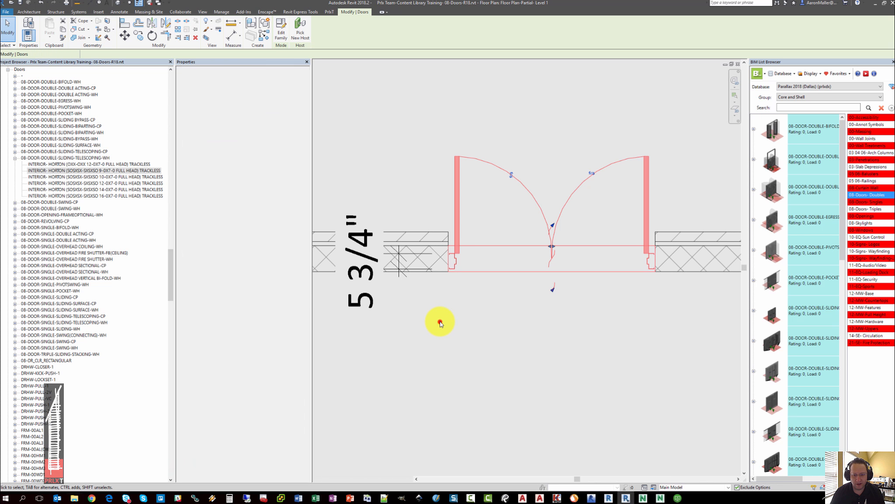
Place an aligned dimension from the exterior wall's interior face to the near face of the double door's frame
left_click(120, 11)
left_click(27, 31)
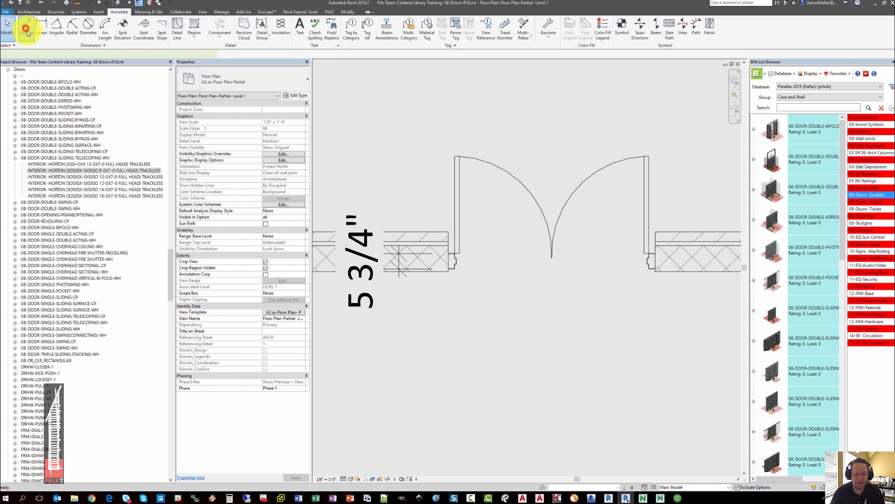
scroll(692, 276, "up", 3)
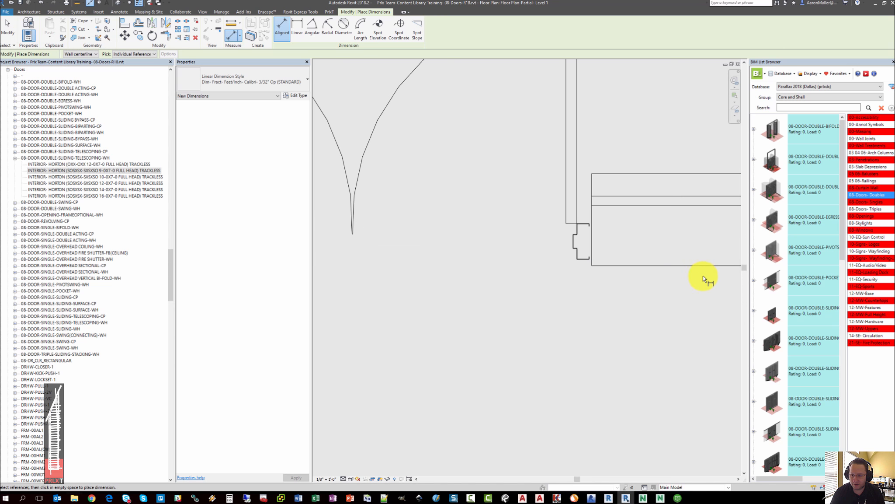
left_click(697, 265)
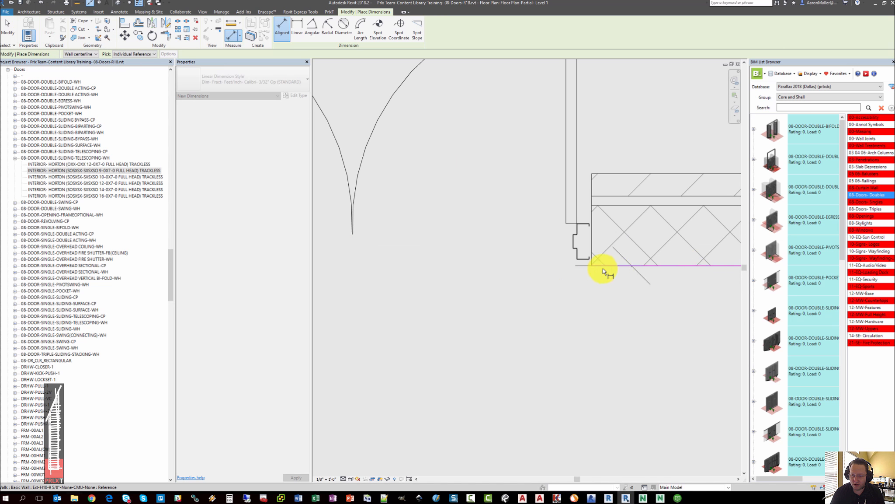
left_click(582, 262)
scroll(580, 263, "down", 3)
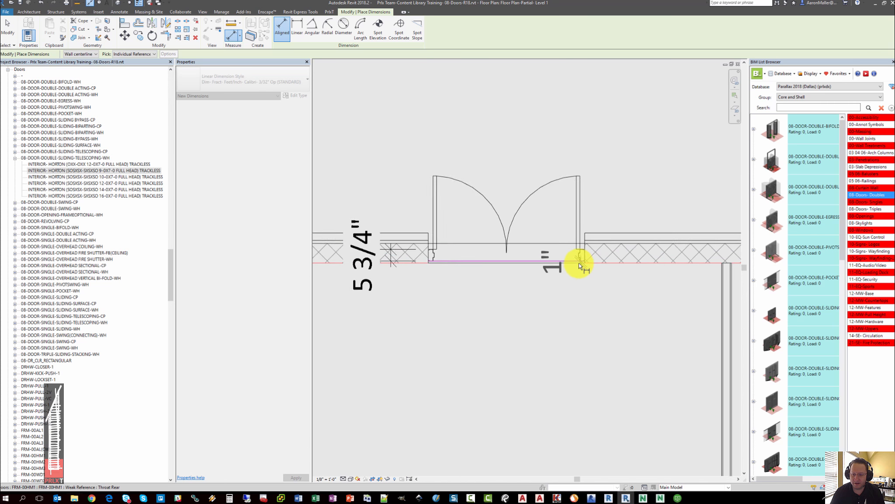
left_click(647, 297)
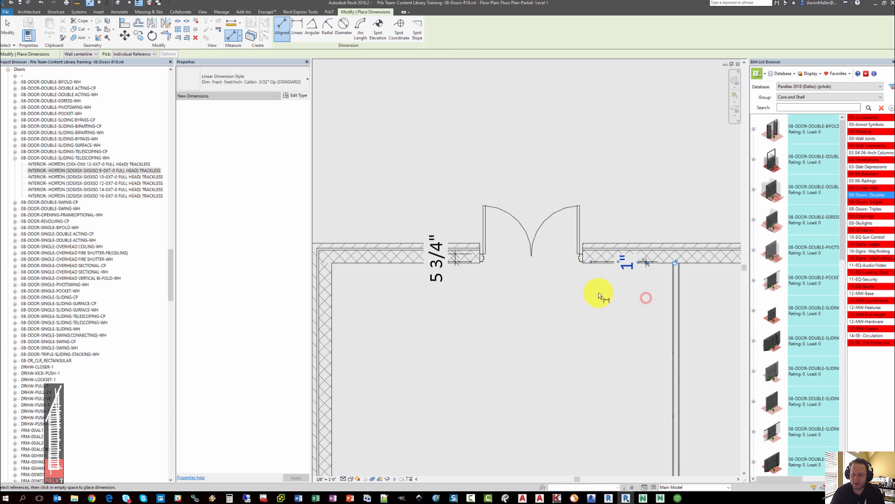
key("Escape")
key("Escape")
Set the exterior double door's Host Push Side Manual to 8 1/2" and inspect where the frame sits in the wall
left_click(530, 249)
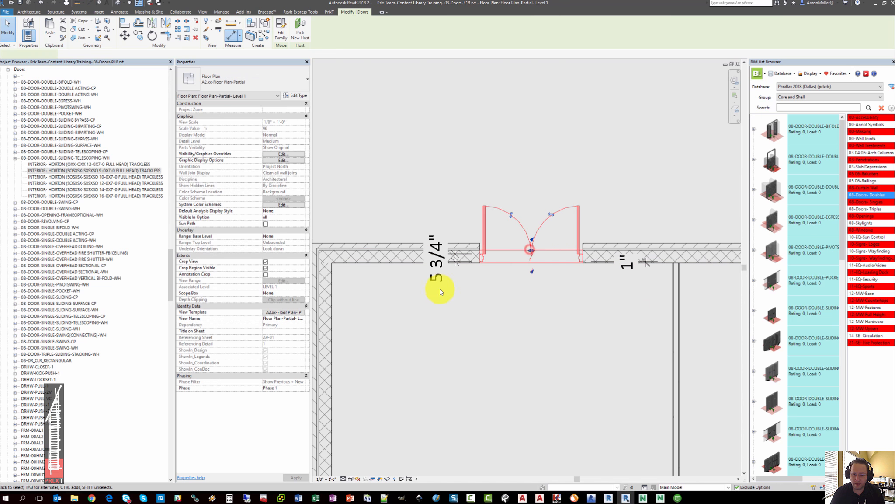
scroll(483, 291, "up", 2)
middle_click_drag(484, 288, 386, 290)
scroll(393, 288, "up", 3)
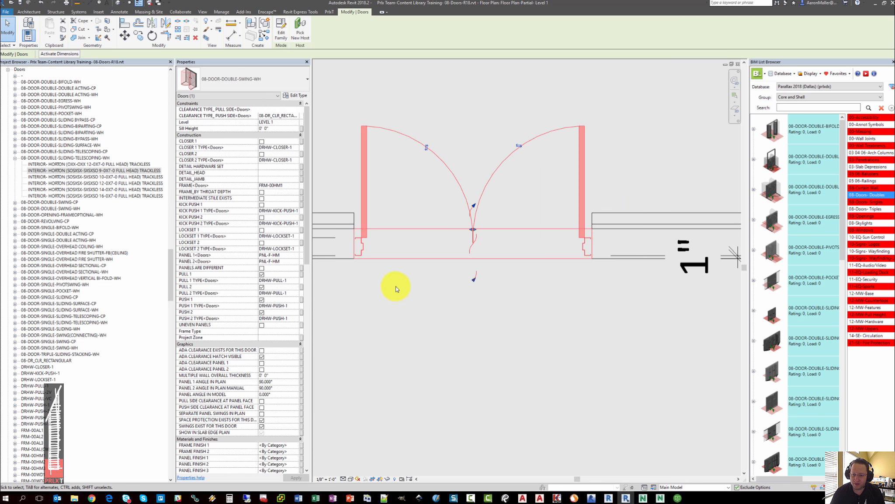
scroll(269, 394, "down", 10)
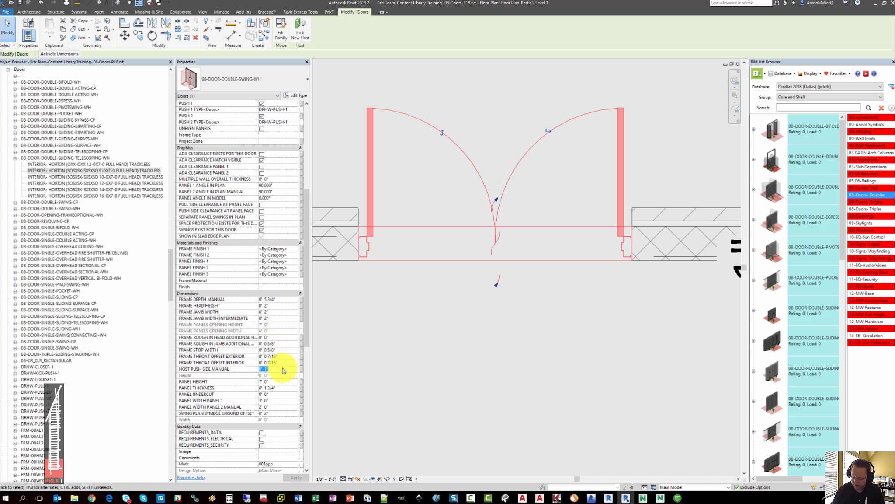
type("8.5\"")
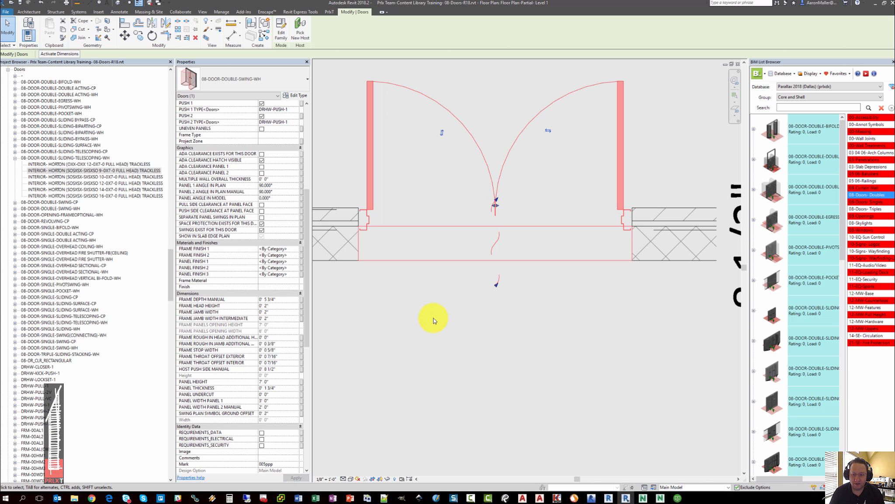
scroll(606, 237, "up", 4)
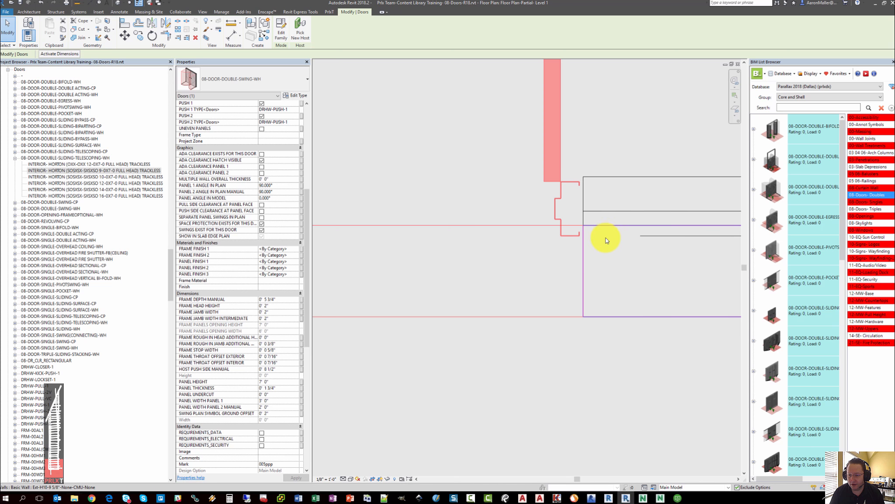
scroll(580, 260, "down", 3)
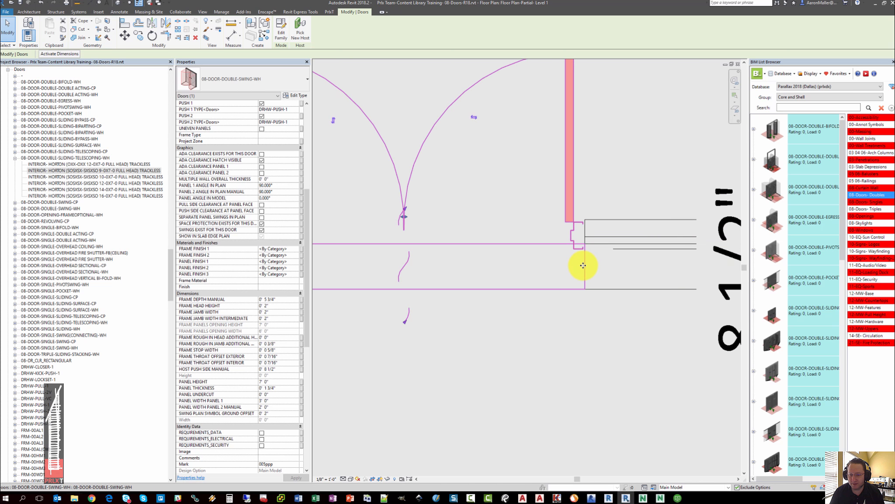
Set the exterior double door's Host Push Side Manual to 7 1/2" and clear the selection
left_click(286, 369)
type("7.5")
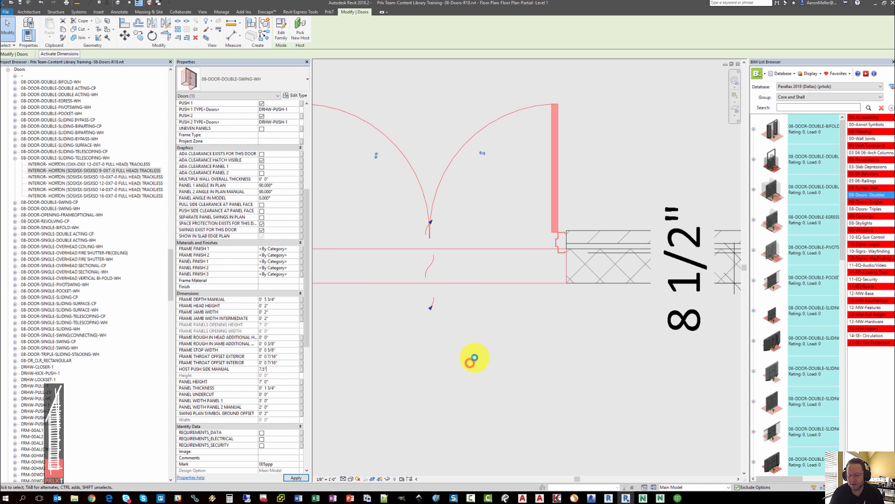
left_click(469, 354)
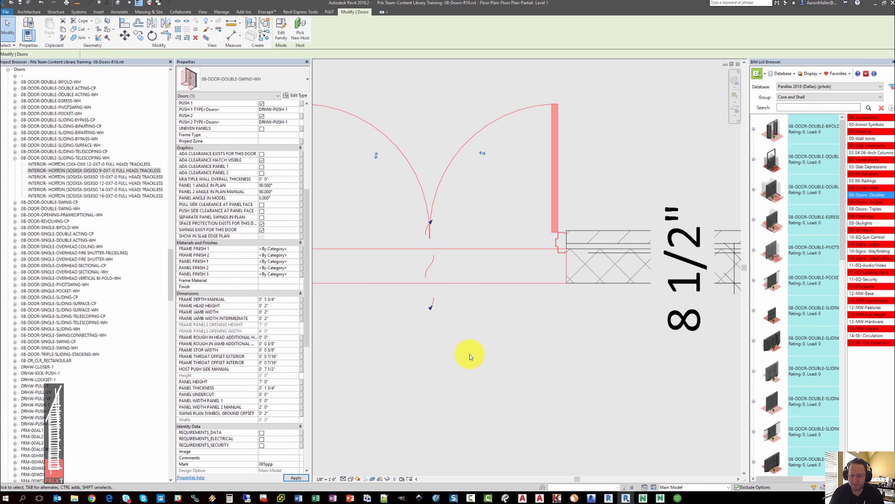
scroll(470, 355, "down", 4)
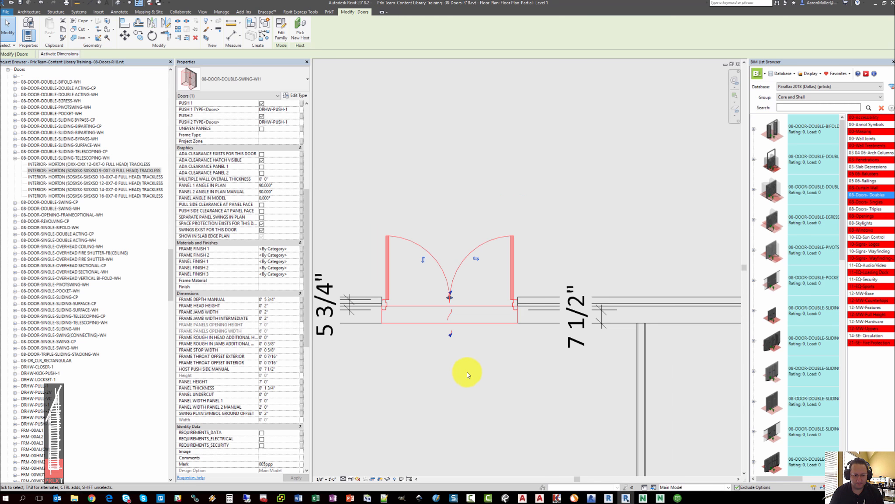
middle_click_drag(470, 355, 464, 291)
left_click(465, 292)
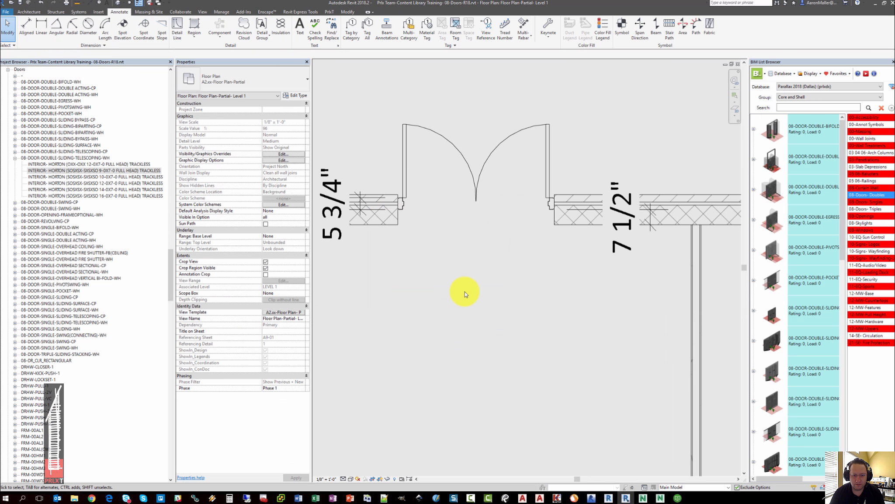
Change the interior double door's frame type to FRM-22HM1 and check the centre mullion in plan
scroll(416, 202, "down", 2)
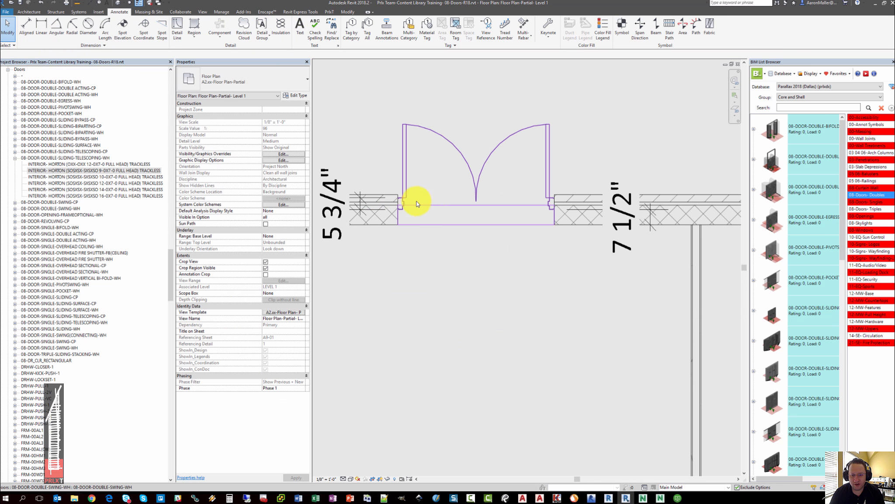
scroll(416, 205, "down", 2)
middle_click_drag(467, 337, 485, 178)
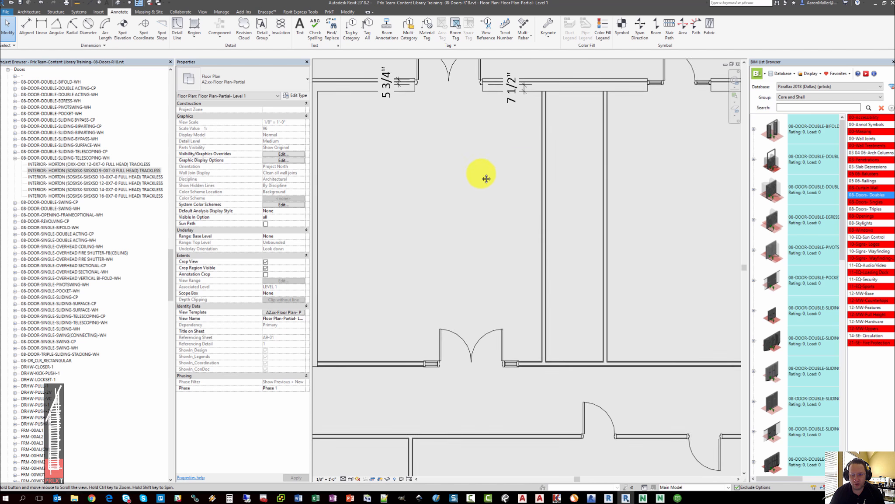
scroll(471, 324, "up", 3)
middle_click_drag(475, 340, 480, 318)
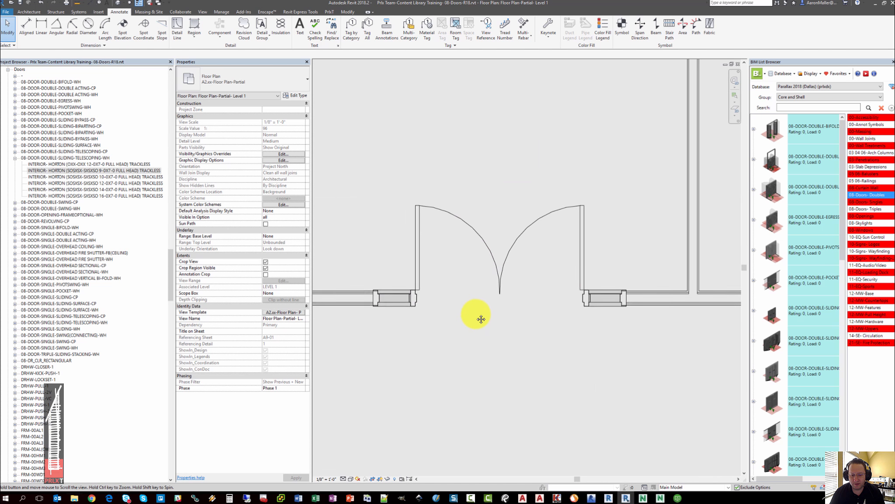
left_click(408, 298)
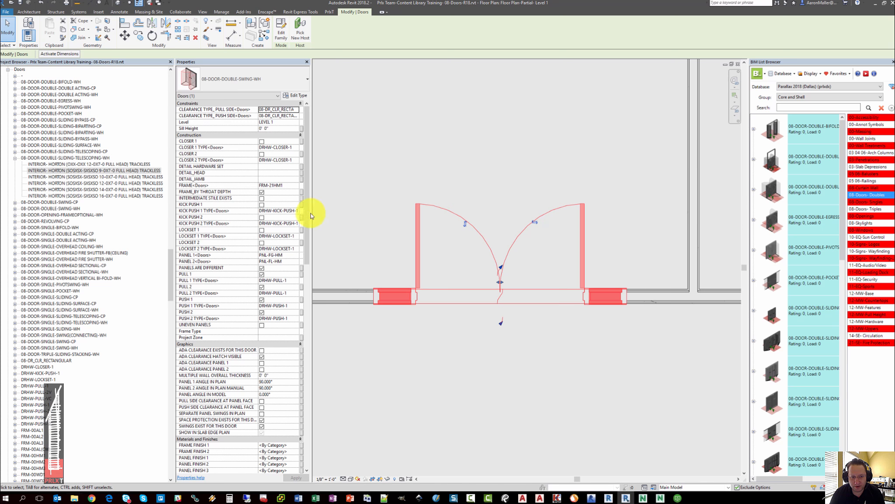
left_click(297, 186)
left_click(298, 185)
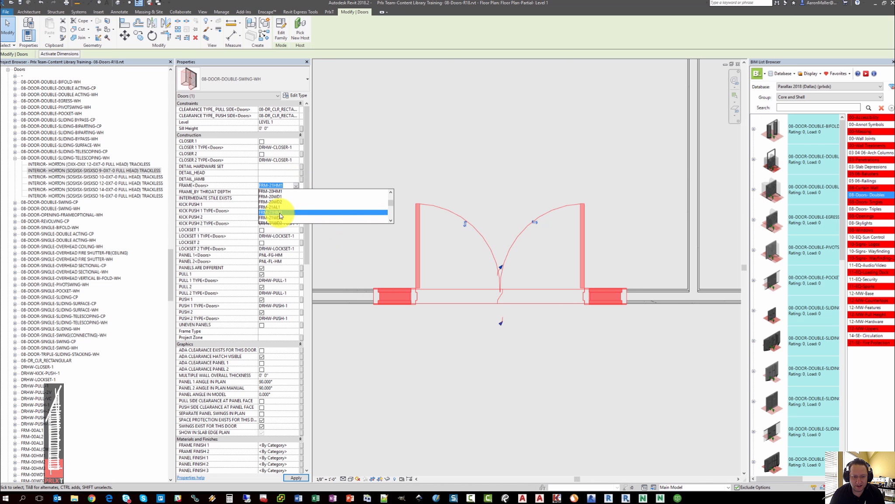
left_click(279, 207)
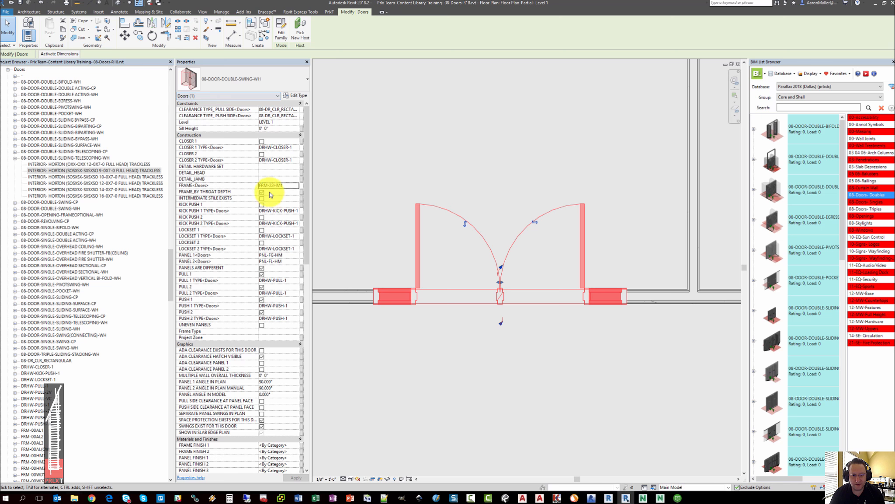
left_click(503, 301)
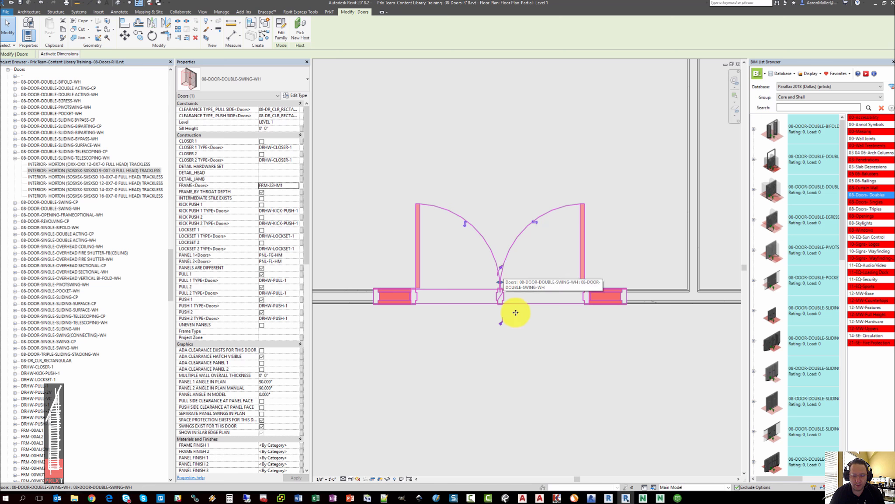
left_click(555, 342)
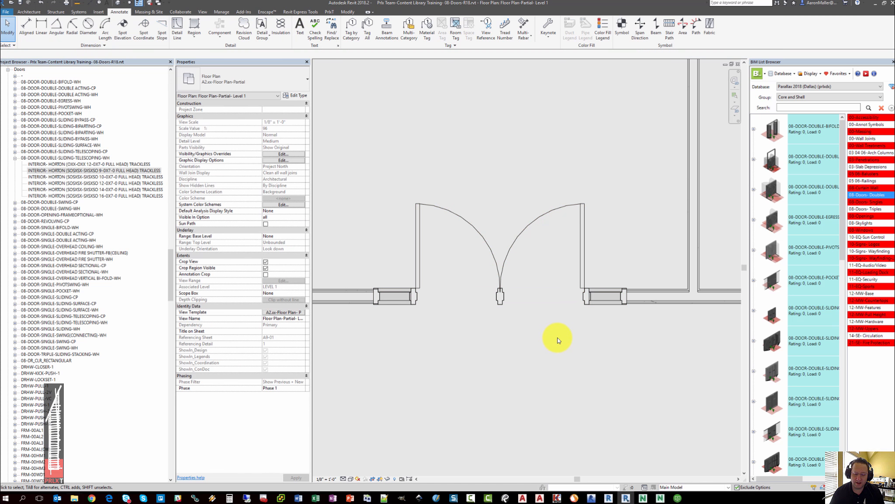
Turn on Intermediate Stile Exists for the interior double door
left_click(592, 304)
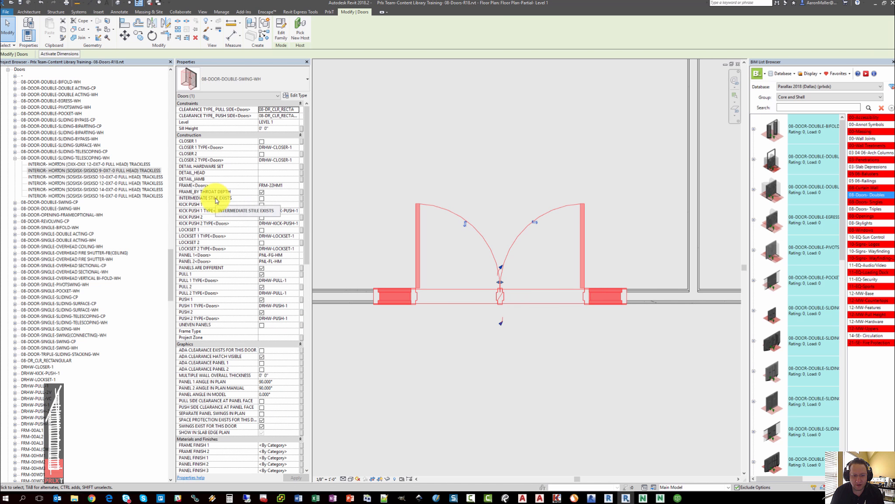
left_click(262, 198)
left_click(486, 144)
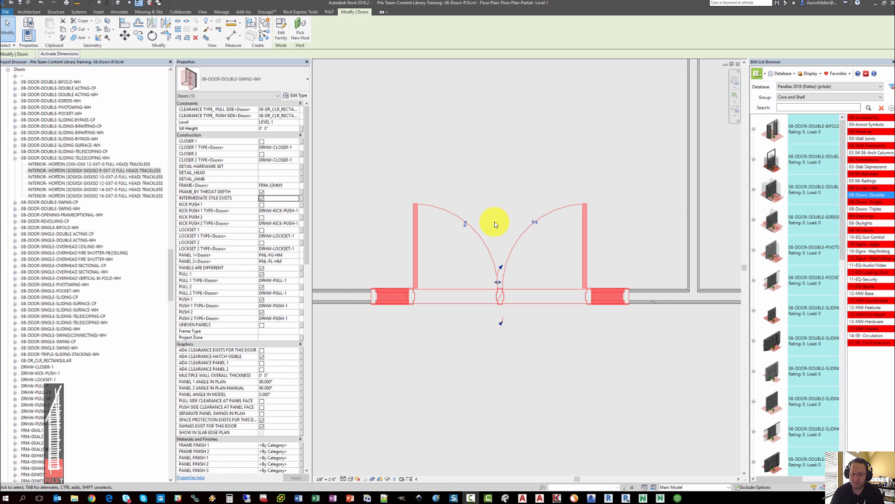
Clear the door selection and switch to the {3D} view of the 08-Doors-R18 training file
scroll(494, 202, "down", 3)
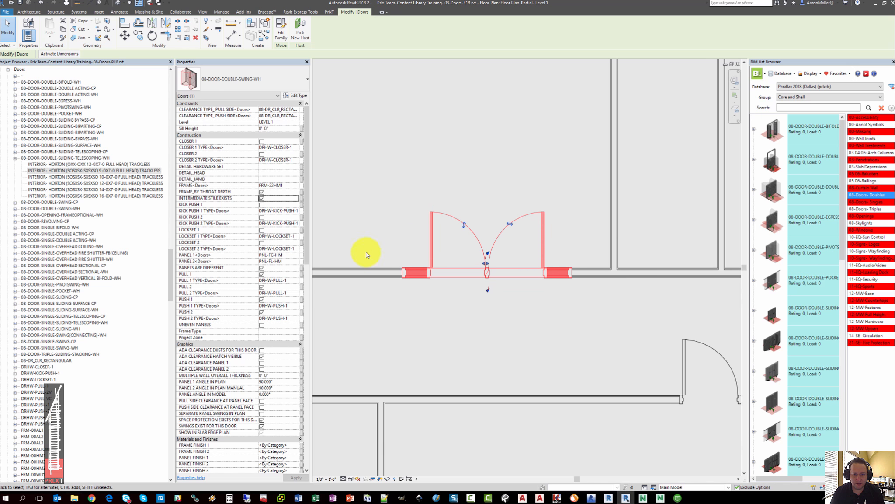
left_click(400, 214)
left_click(160, 3)
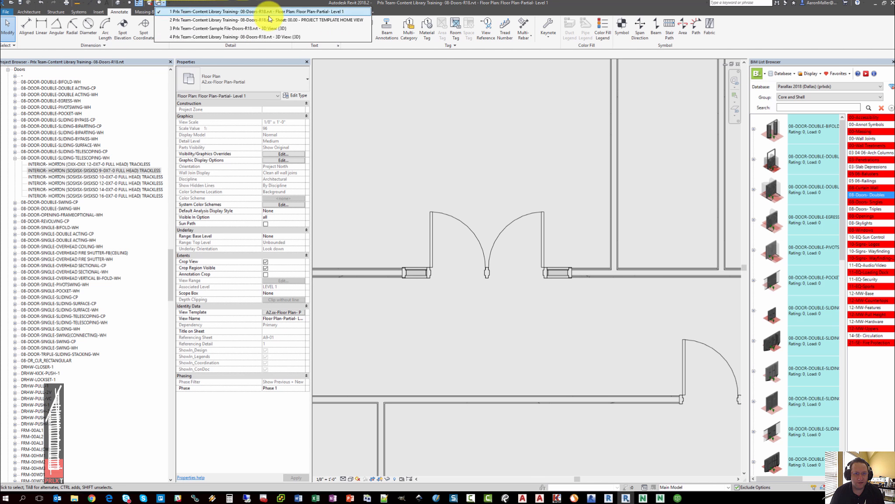
left_click(282, 37)
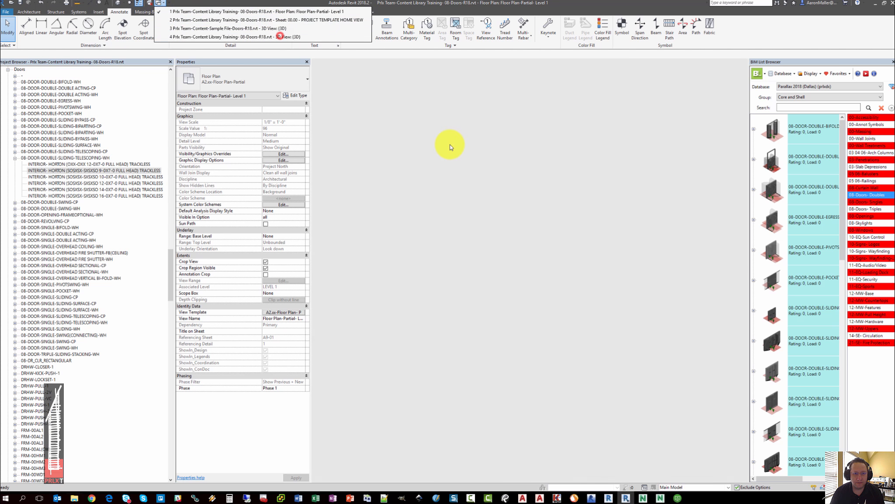
Turn off Pull 1 for the interior double swing door in the 3D view and clear the selection
scroll(444, 292, "up", 2)
mouse_move(444, 291)
middle_mouse_down("shift")
mouse_move(449, 282)
mouse_move(458, 289)
middle_mouse_up("shift")
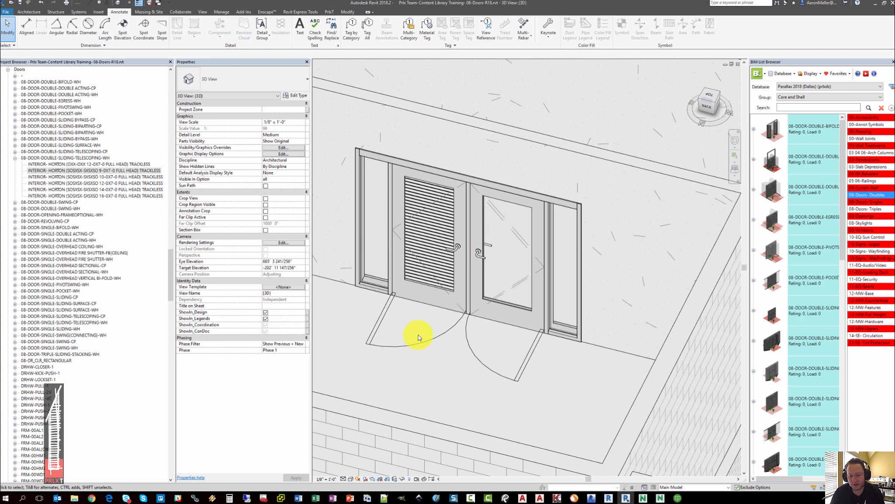
left_click(425, 300)
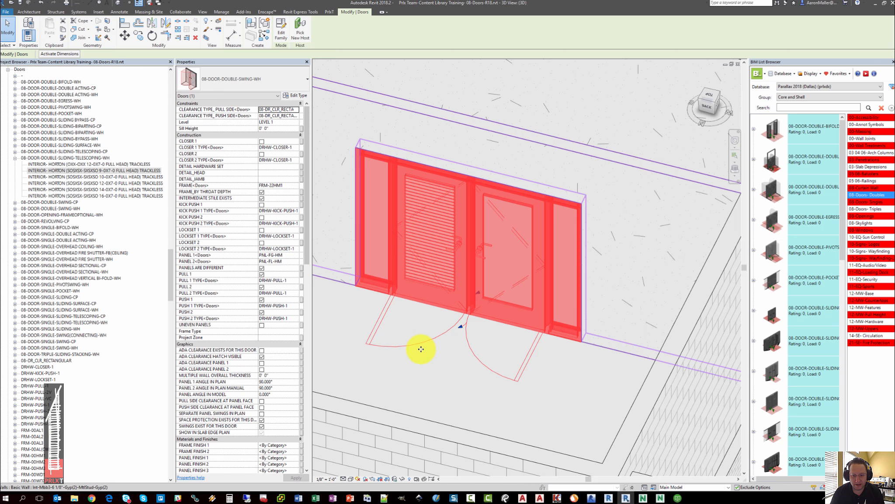
left_click(458, 366)
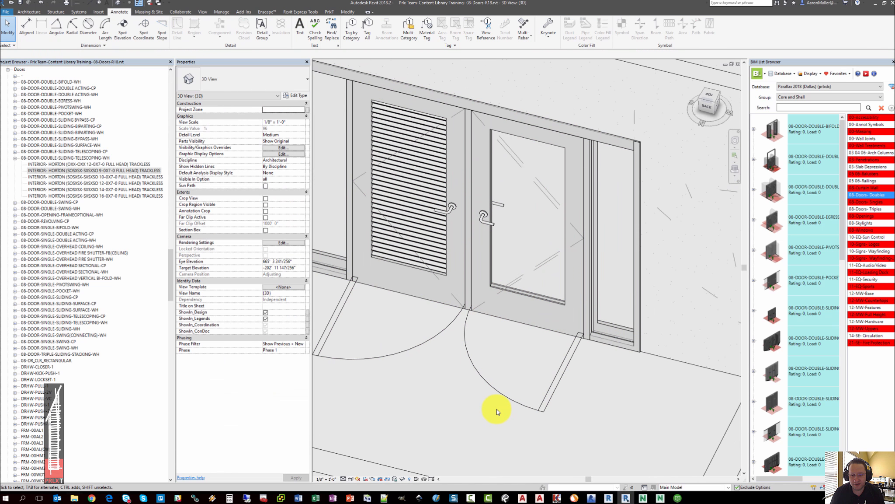
scroll(483, 288, "up", 3)
left_click(484, 279)
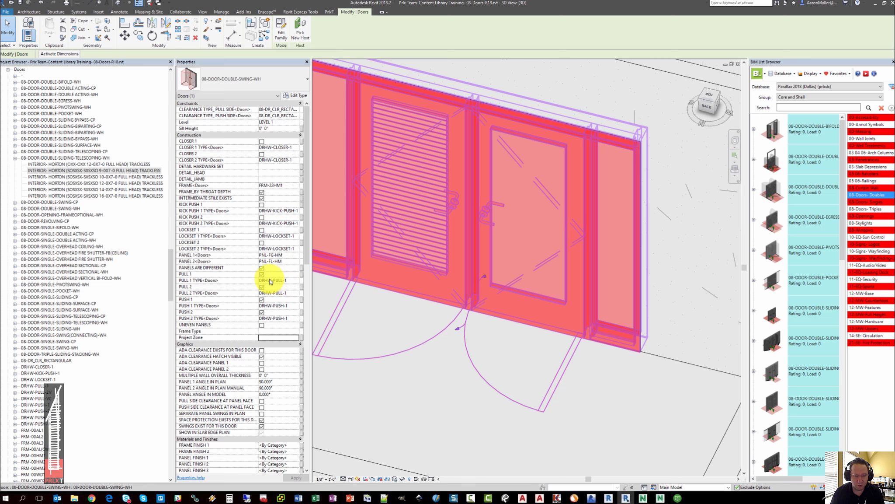
left_click(262, 273)
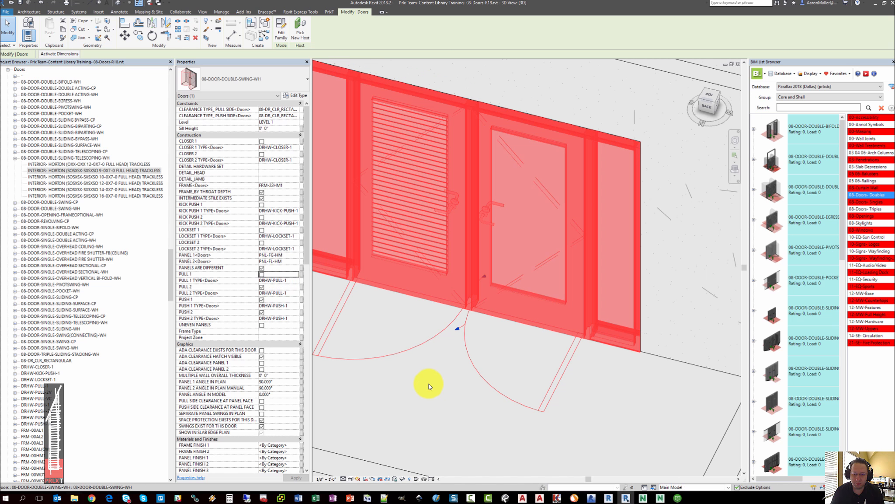
left_click(431, 365)
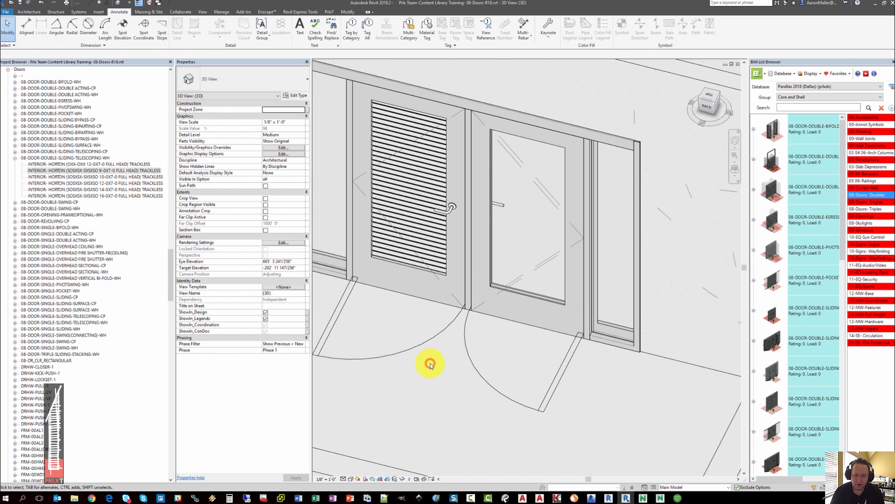
Turn Pull 1 back on for the interior double door and clear the selection
left_click(487, 312)
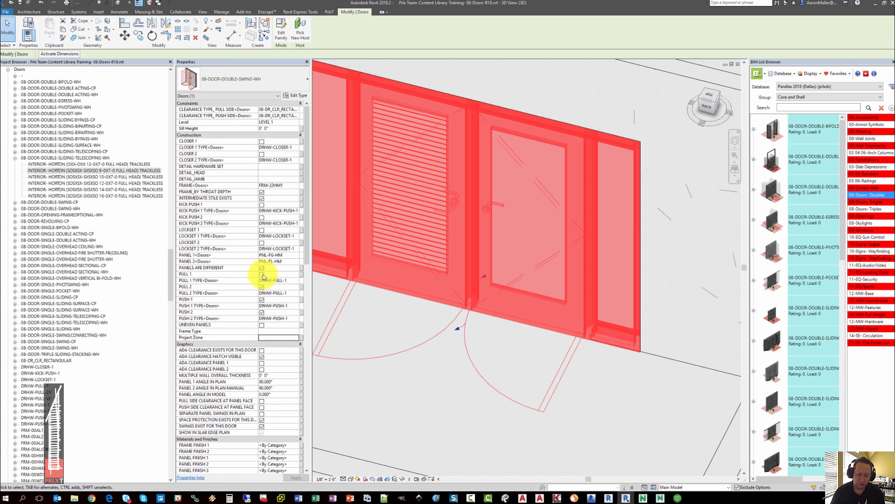
left_click(262, 274)
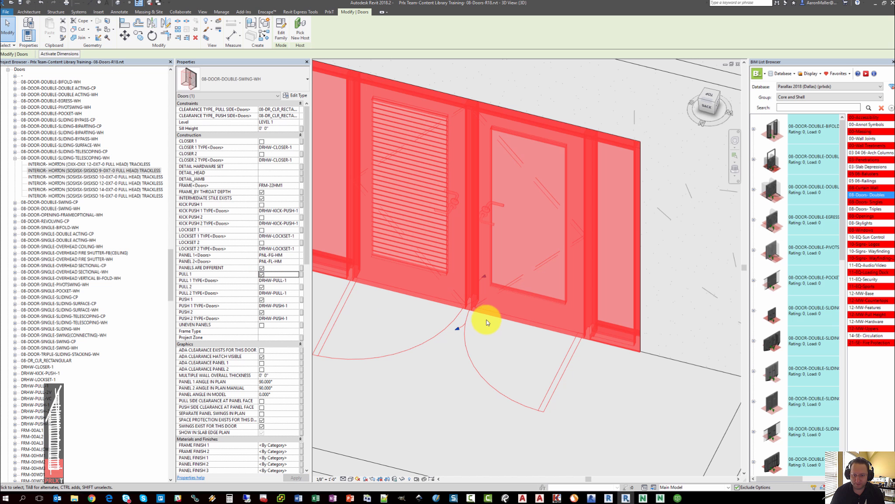
left_click(437, 391)
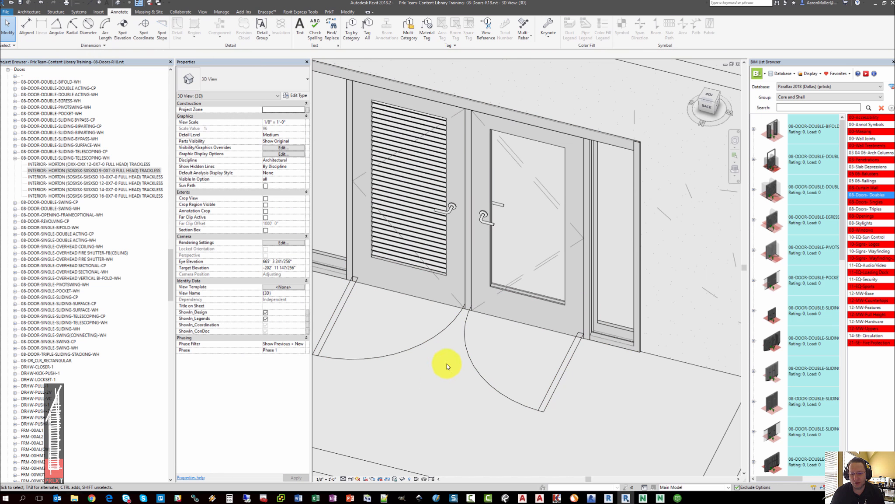
Turn off both Pull 1 and Pull 2 for the interior double door and clear the selection
left_click(444, 296)
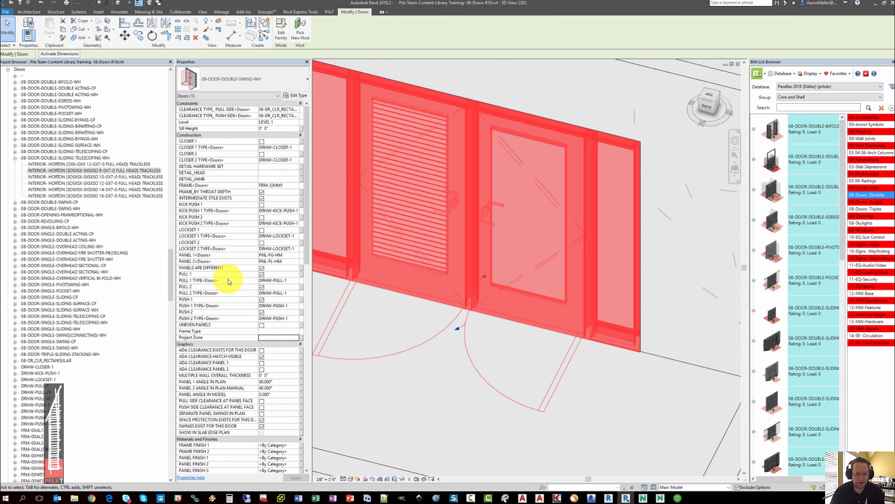
left_click(262, 287)
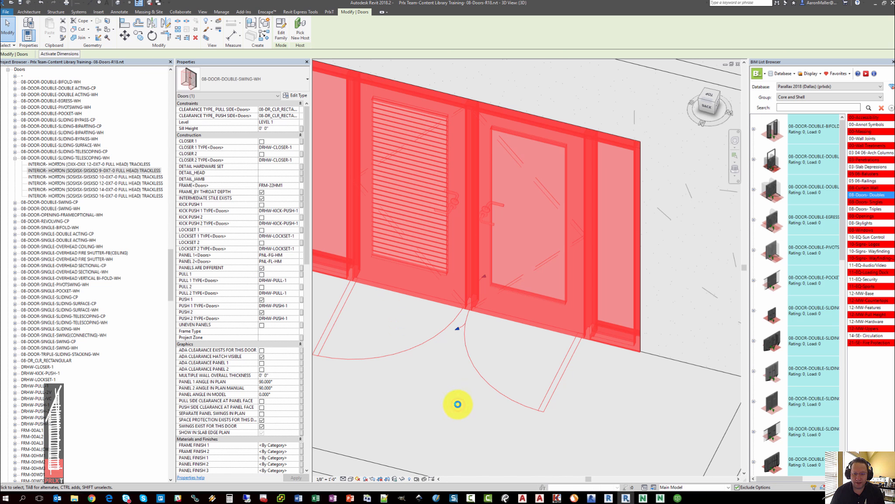
left_click(423, 433)
Turn off Panels Are Different for the interior double door and turn Pull 1 and Pull 2 on
left_click(435, 288)
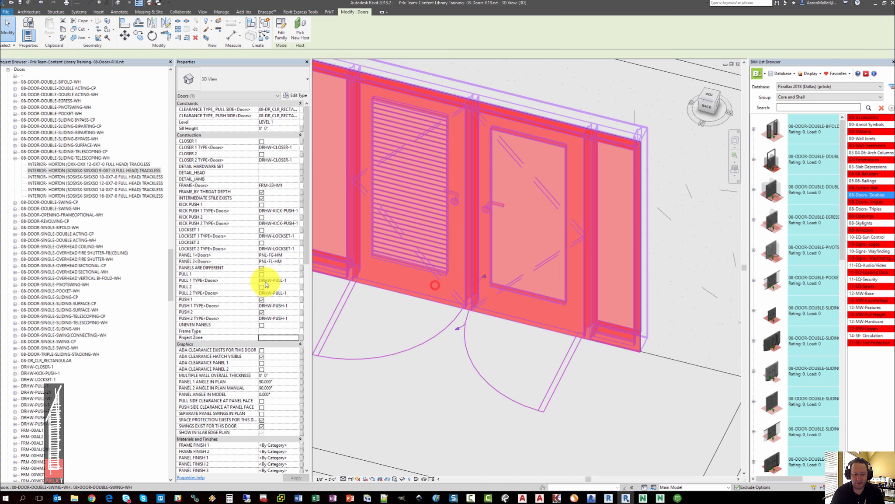
left_click(261, 268)
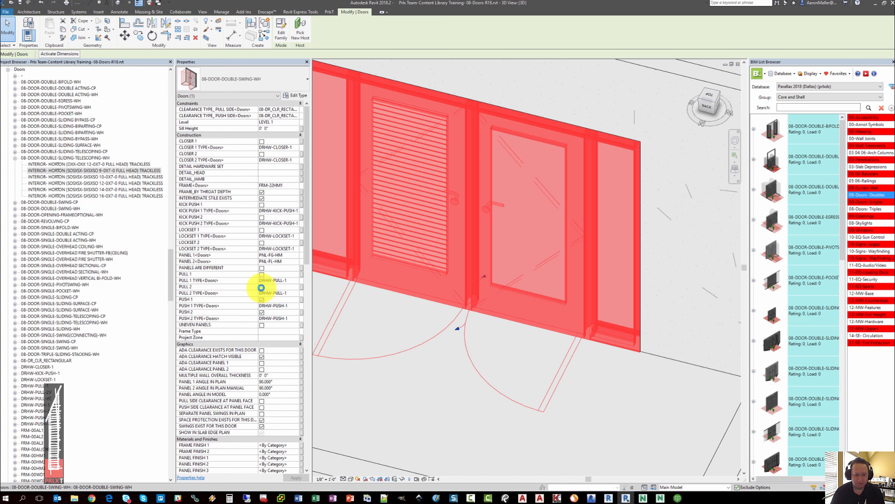
left_click(261, 288)
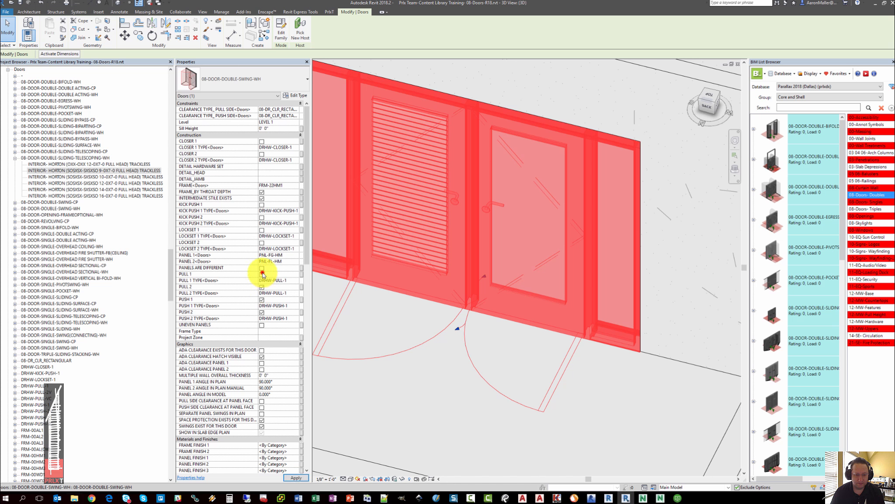
left_click(262, 272)
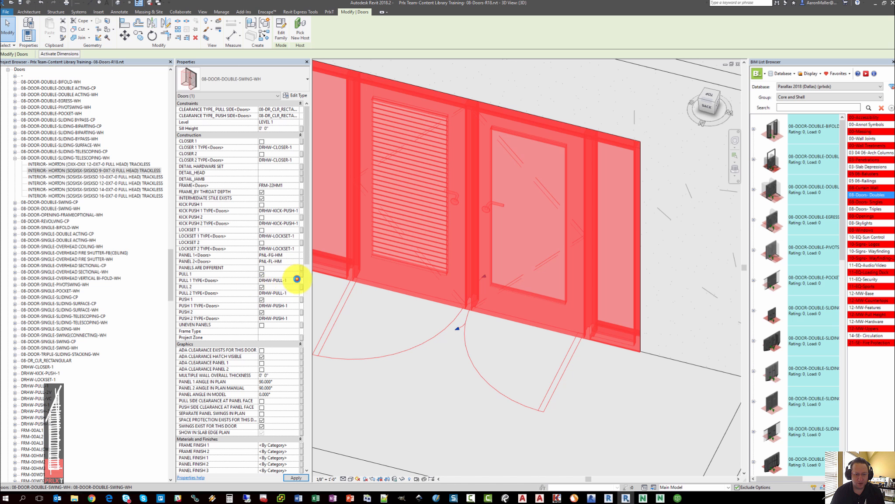
Set both Pull 1 Type and Pull 2 Type to DRHW-PULL-VC and clear the door selection
left_click(297, 279)
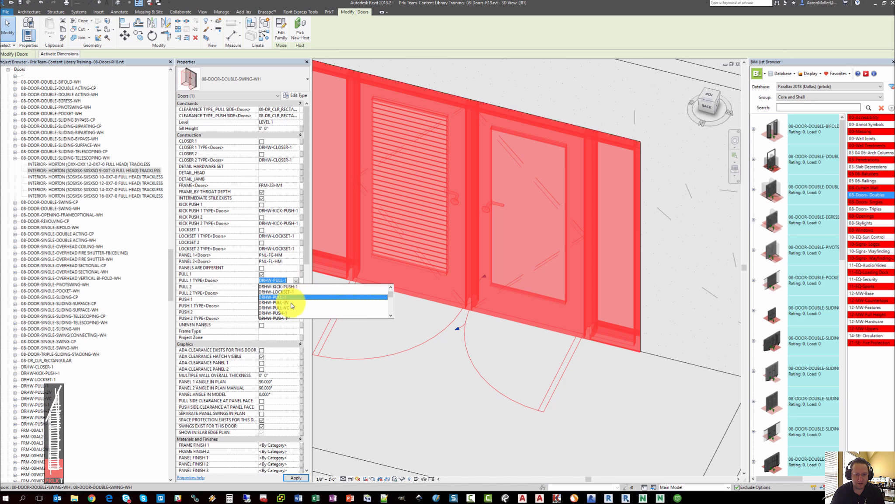
left_click(290, 309)
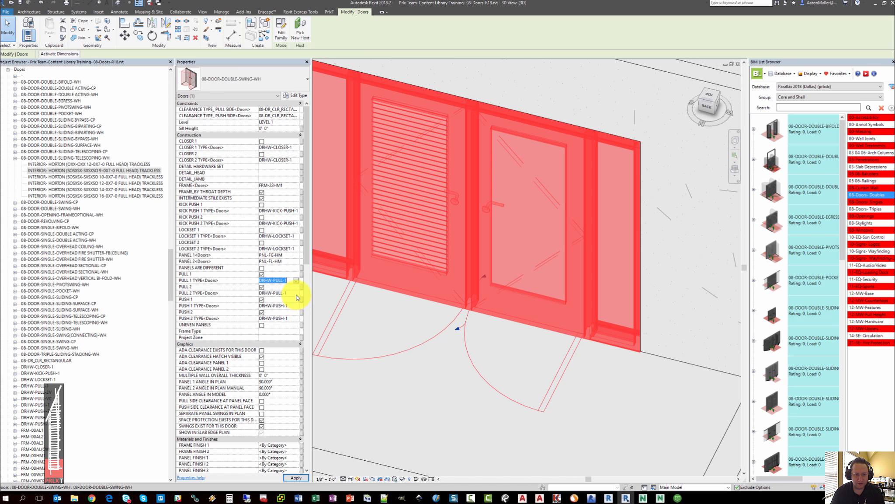
left_click(296, 294)
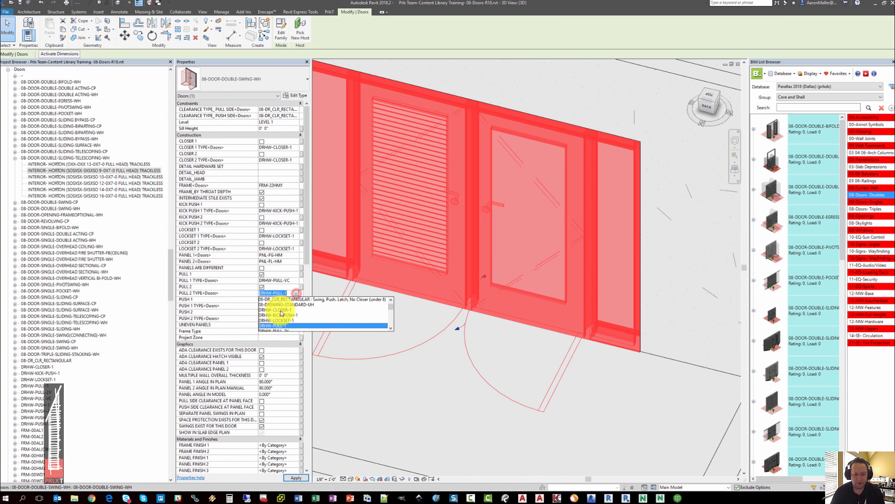
left_click(284, 320)
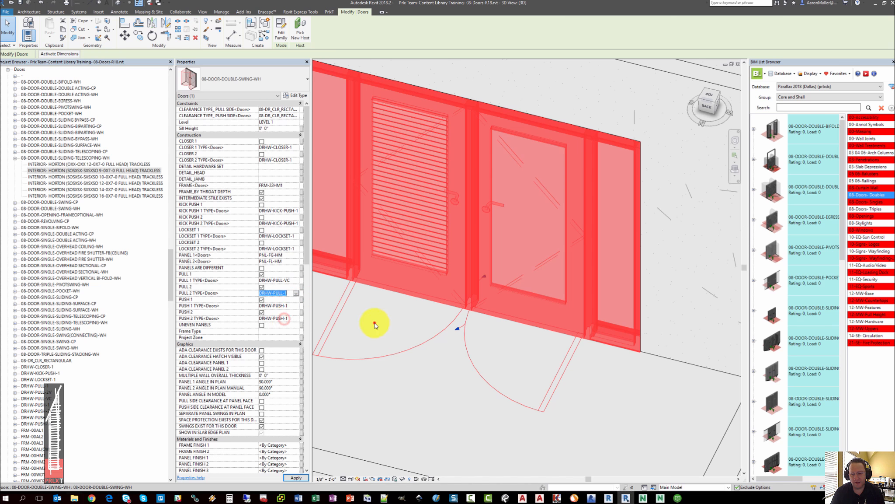
left_click(419, 392)
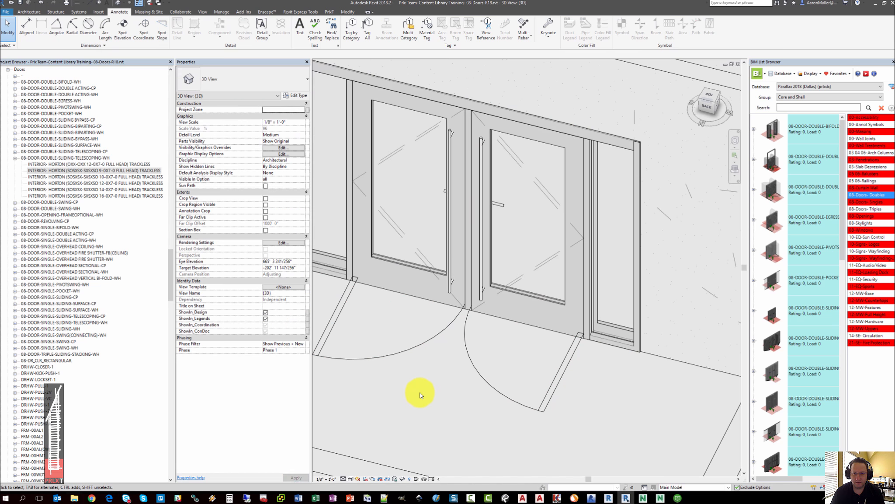
Turn on Closer 1 and Closer 2 for the interior double door while viewing its push side
left_click(456, 296)
middle_click_drag(510, 281, 200, 306, "shift")
key("Escape")
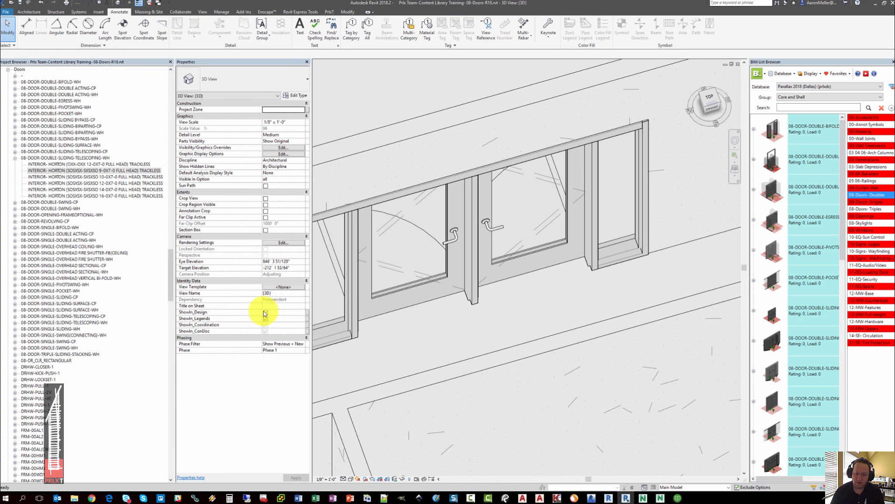
left_click(388, 292)
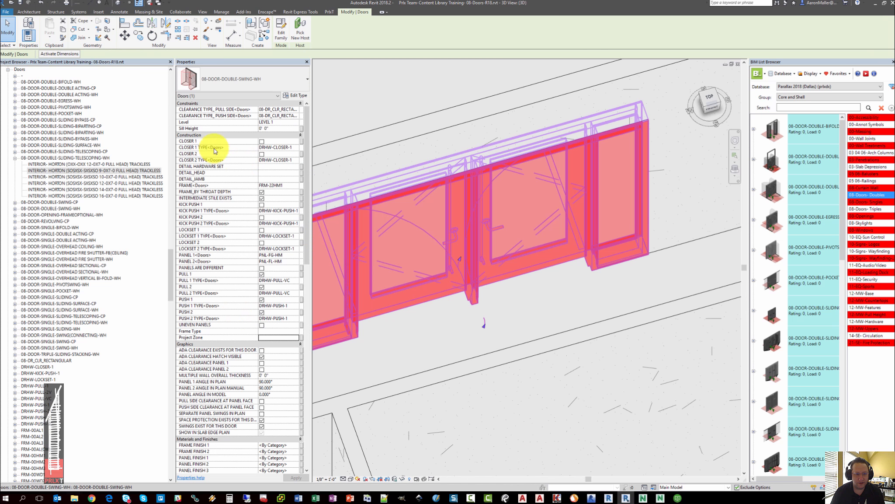
left_click(262, 142)
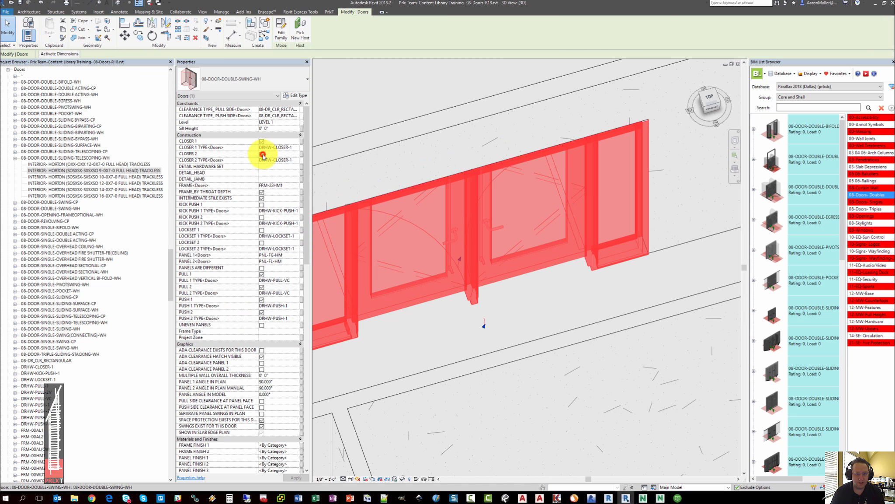
left_click(262, 154)
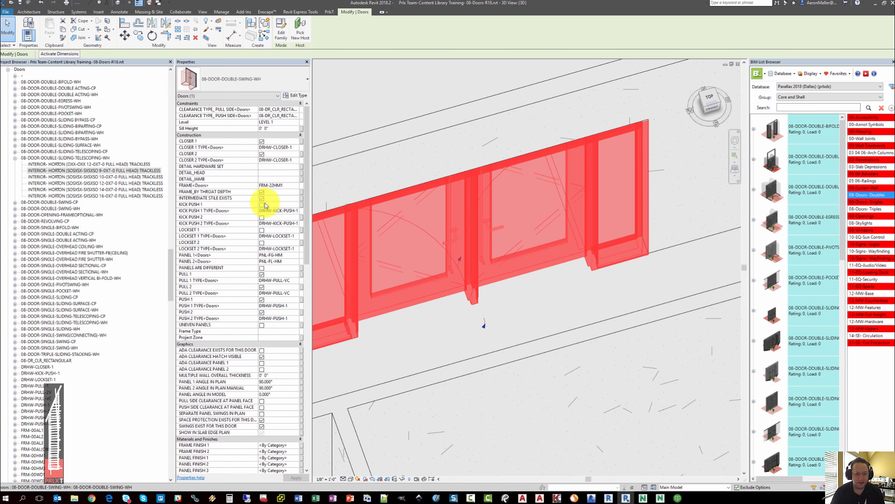
Turn on Kick Push 1, Kick Push 2 and Lockset 1 for the double door, and check its push side
left_click(262, 205)
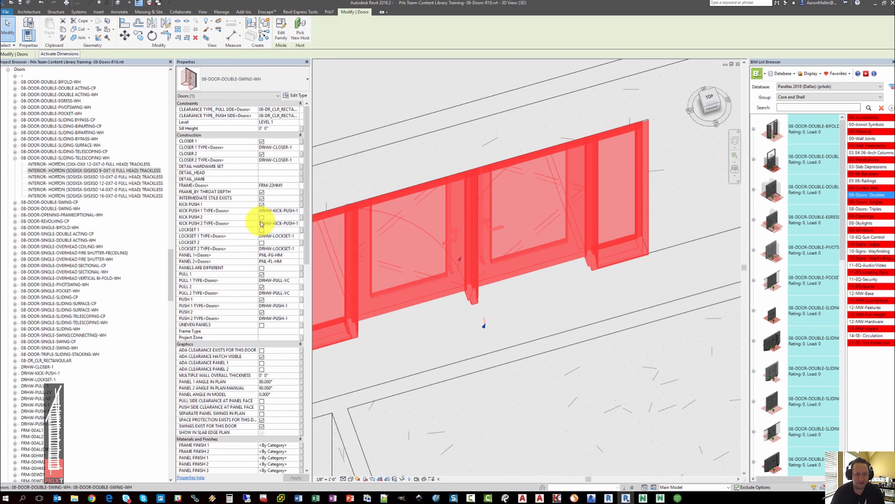
left_click(262, 218)
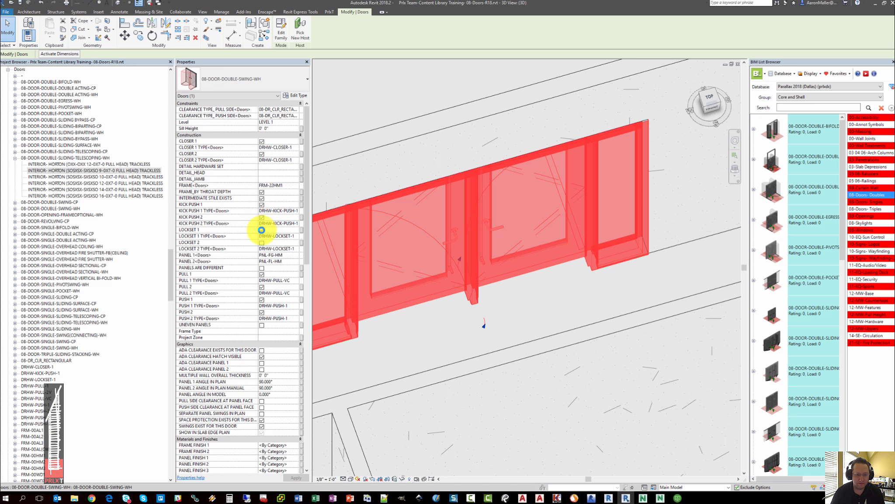
left_click(510, 302)
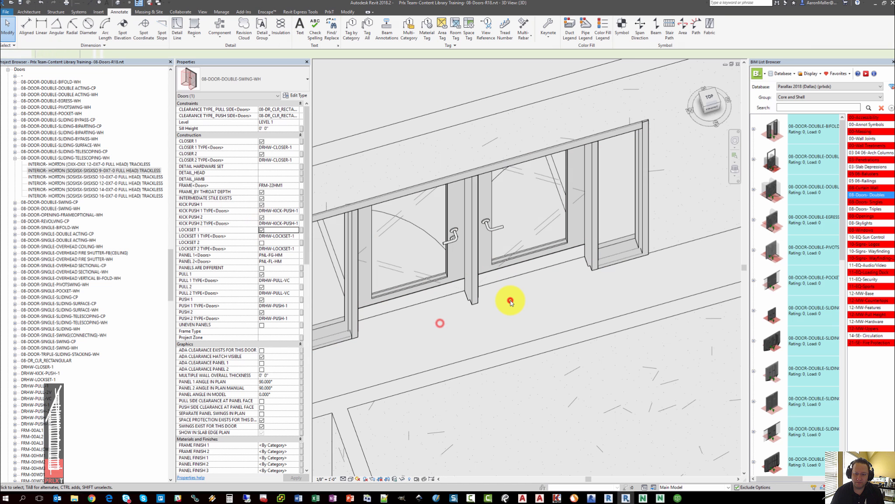
left_click(447, 313)
middle_click_drag(447, 313, 505, 325, "shift")
left_click(504, 324)
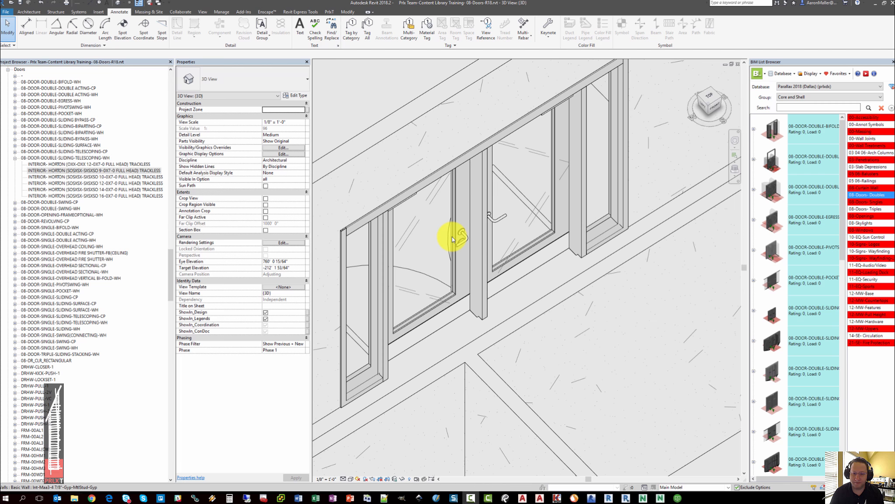
scroll(455, 236, "down", 4)
Turn on ADA Clearance Exists for This Door for the interior double door and clear the selection
left_click(419, 241)
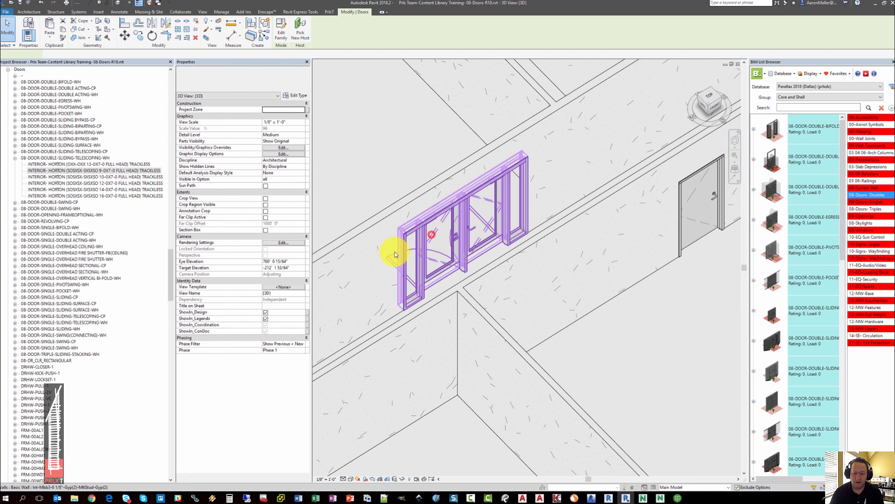
middle_click_drag(374, 256, 636, 246, "shift")
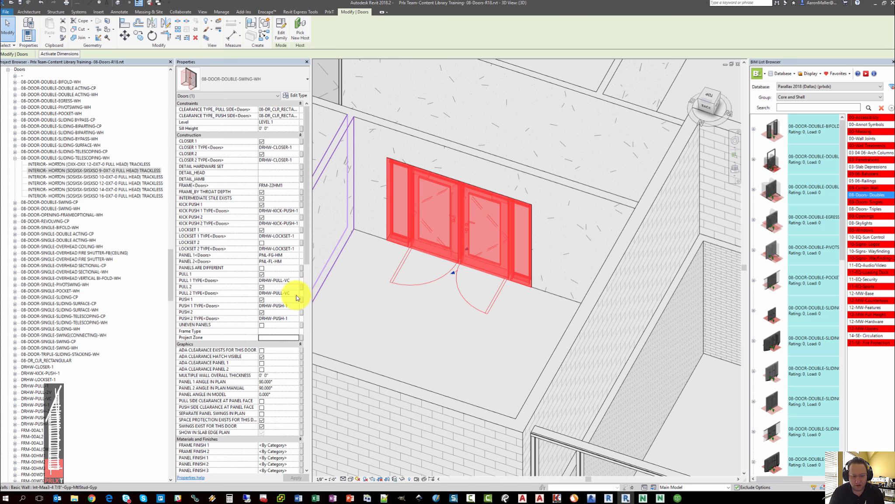
middle_click_drag(420, 297, 464, 287)
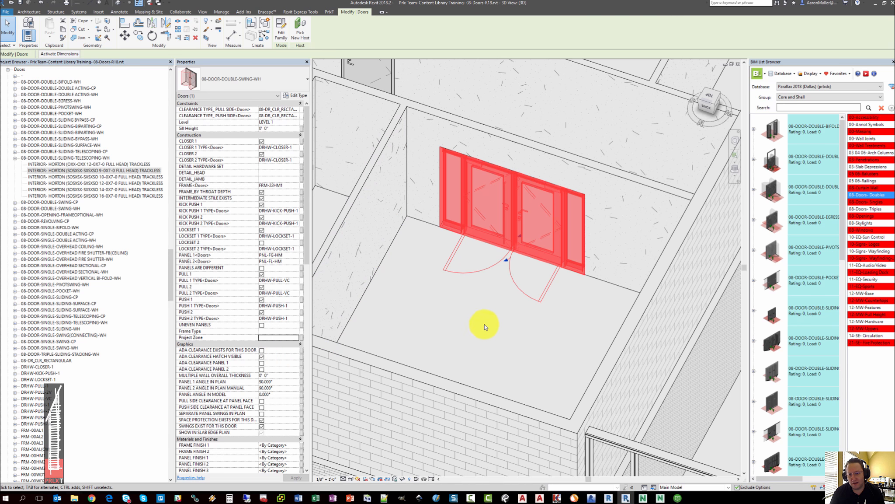
scroll(488, 302, "up", 2)
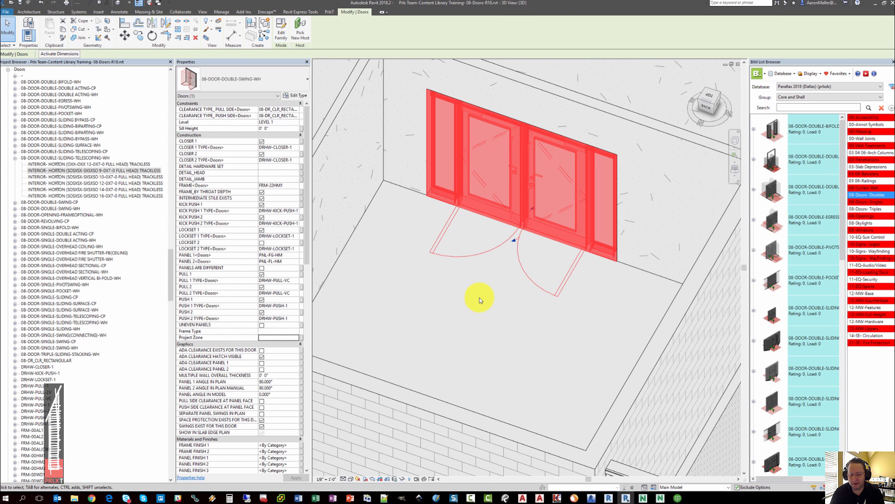
left_click(248, 349)
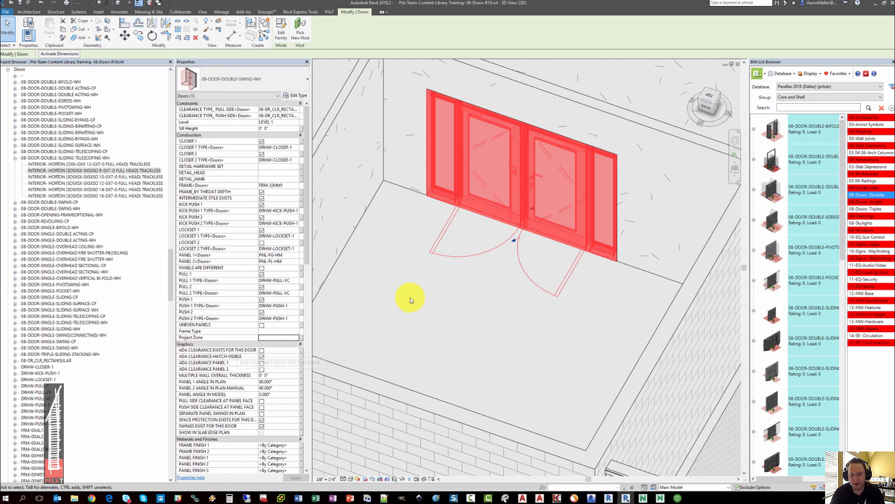
left_click(261, 350)
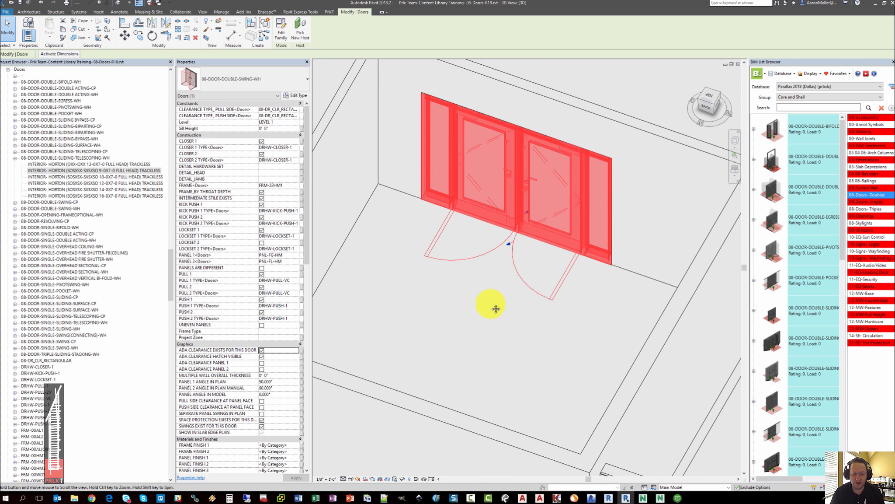
left_click(486, 305)
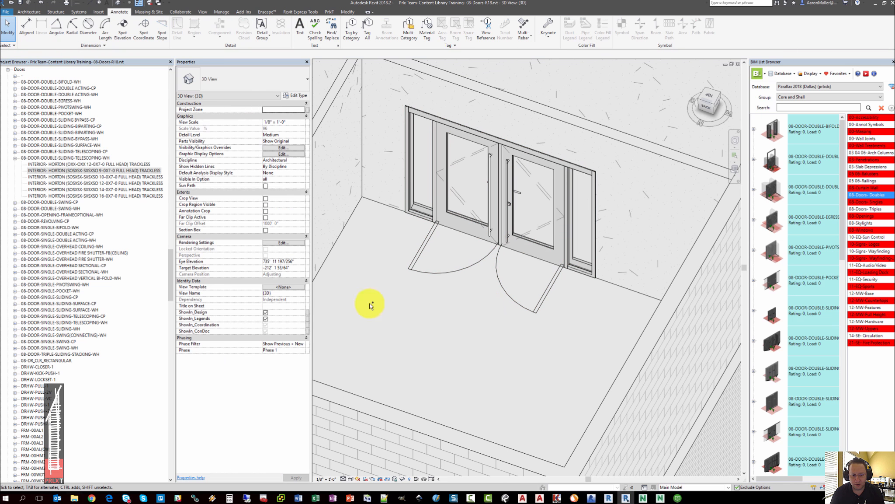
Turn on ADA Clearance Panel 1 for the double door in the Floor Plan-Partial- Level 1 view
key("ctrl+Tab")
left_click(487, 267)
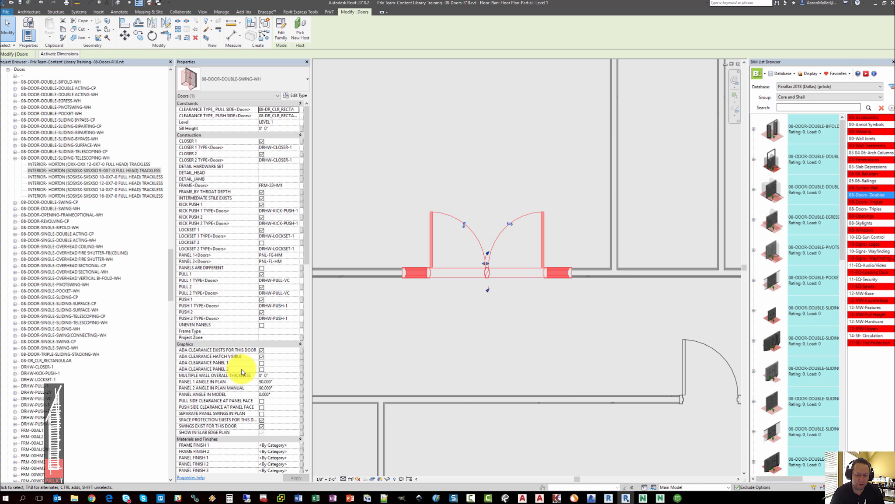
left_click(261, 362)
left_click(495, 329)
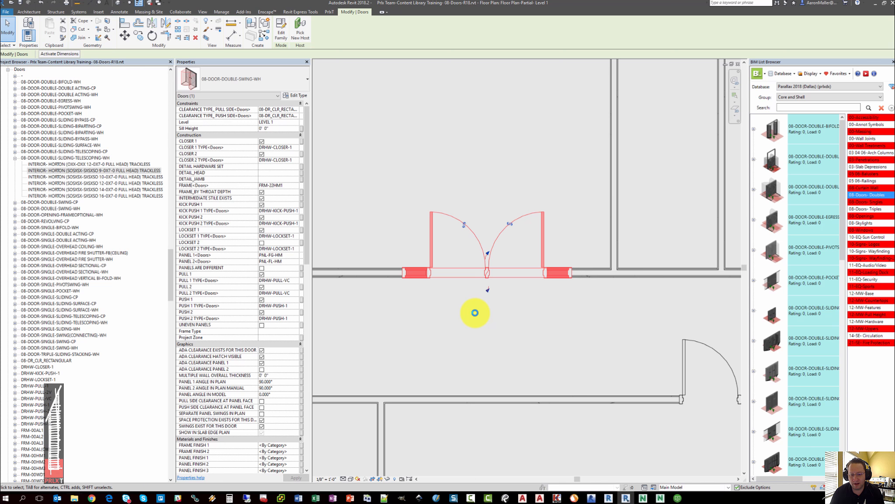
middle_click_drag(446, 314, 437, 295)
left_click(411, 309)
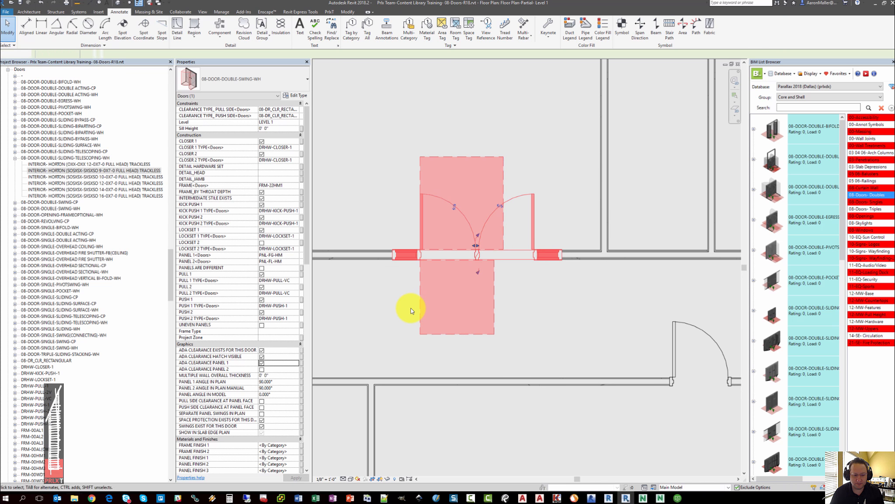
Set the double door's pull-side clearance type to 08-DR_CLR_RECTANGULAR : Swing, Pull, Hinge, Pass
left_click(418, 289)
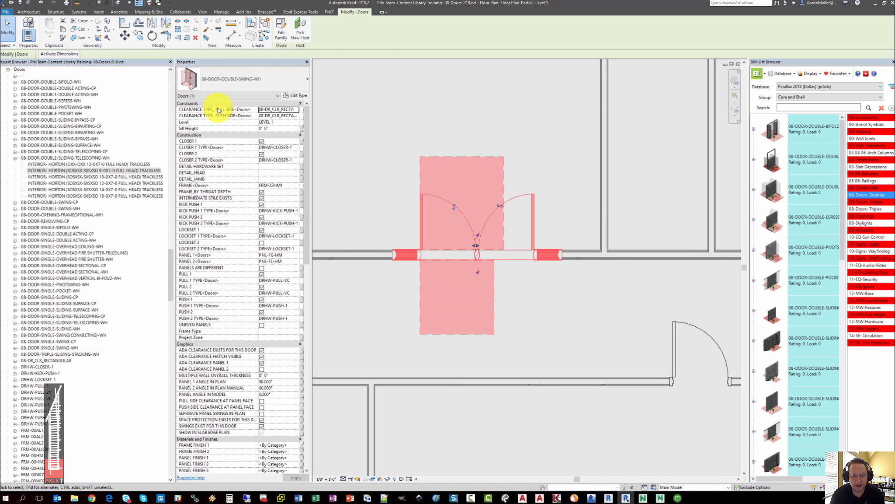
left_click_drag(312, 112, 377, 104)
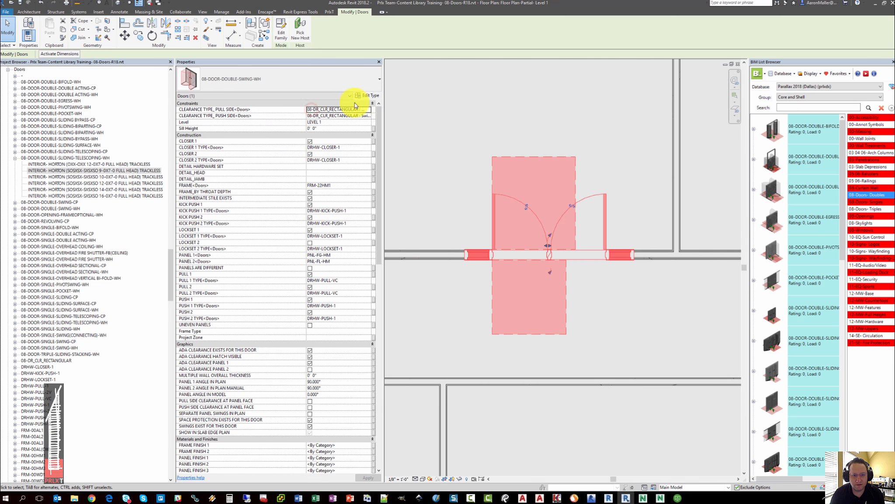
left_click_drag(306, 111, 264, 111)
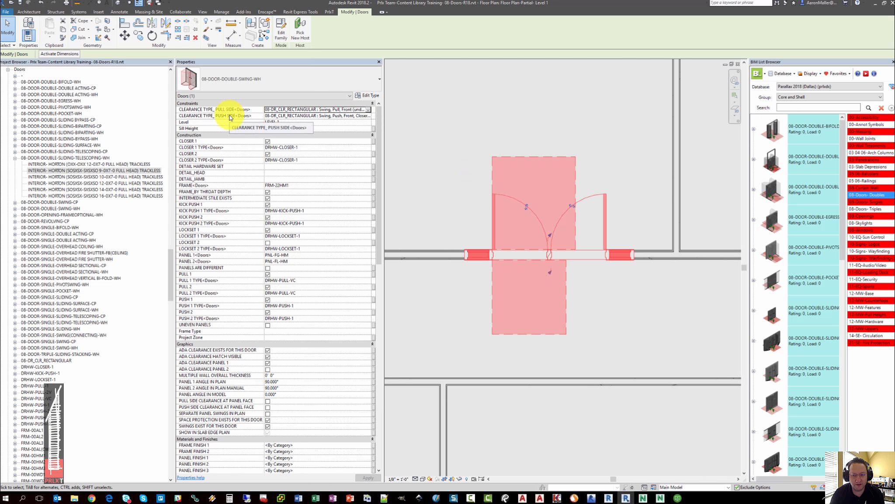
left_click(368, 111)
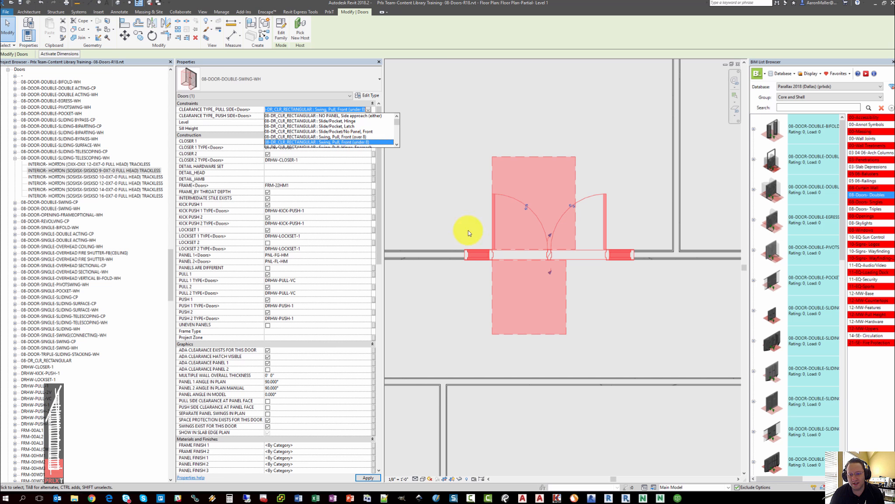
scroll(370, 134, "down", 3)
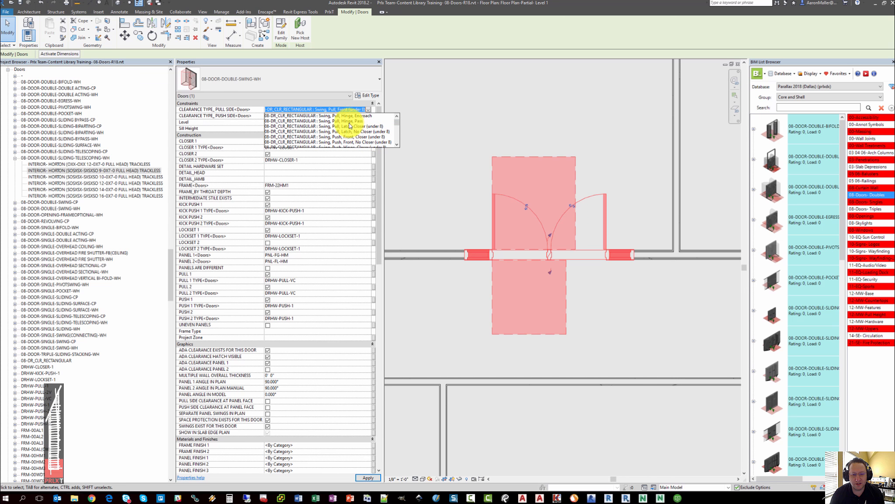
left_click(349, 121)
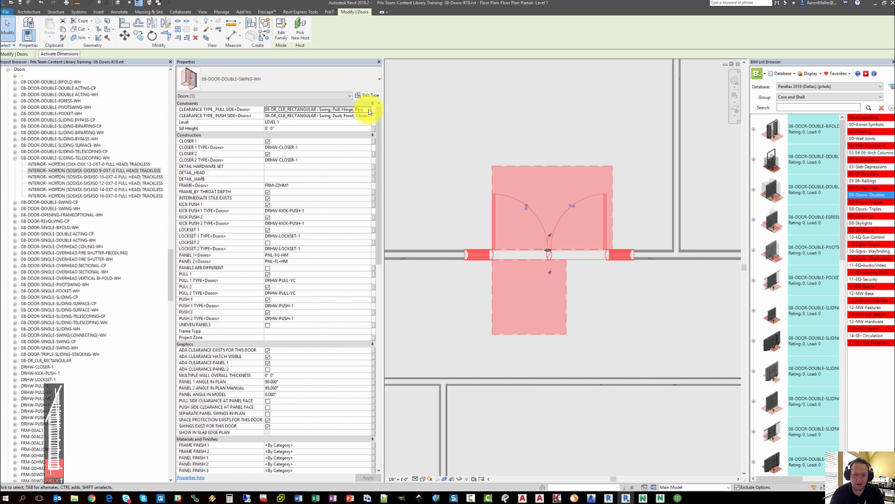
Set the pull-side clearance type to 08-DR_CLR_RECTANGULAR : Swing, Pull, Front (under 8) and clear the selection
left_click(368, 111)
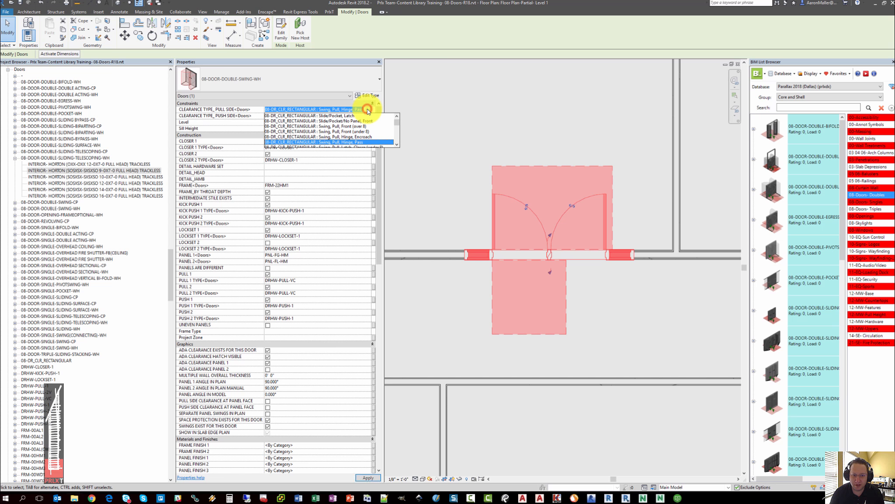
left_click(334, 131)
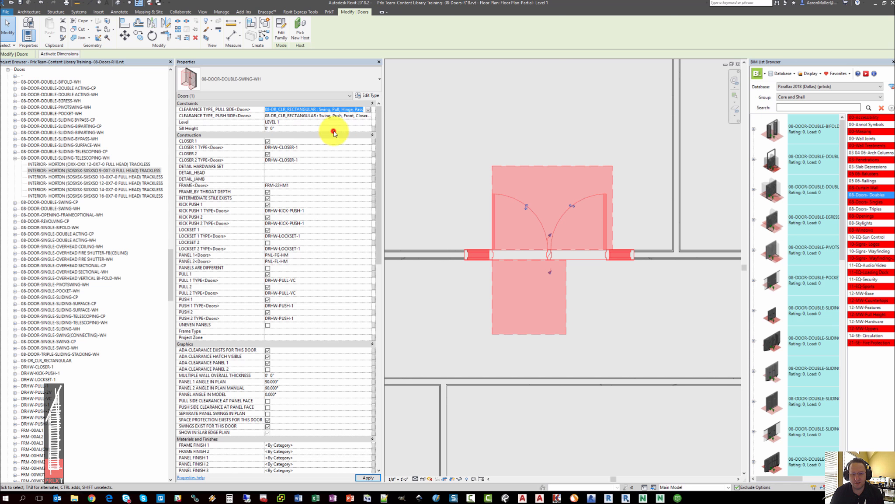
left_click(471, 167)
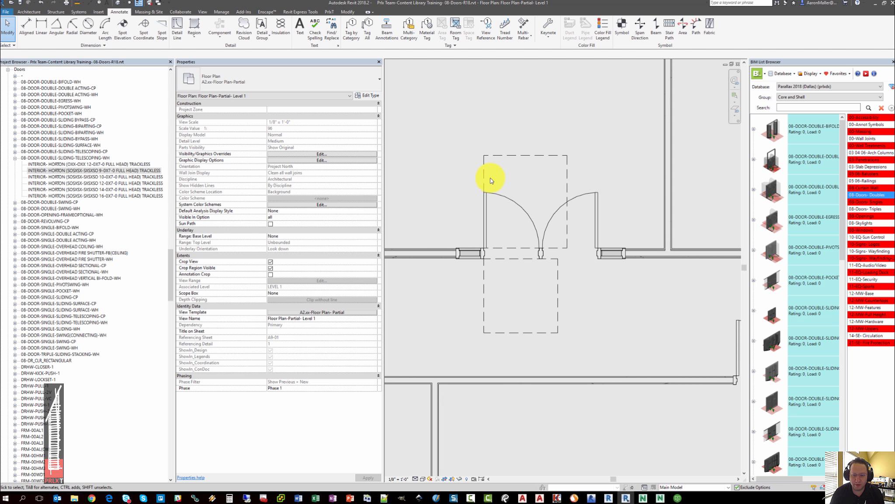
Try switching off ADA Clearance Hatch Visible for the double door in plan, and clear the selection
left_click(485, 182)
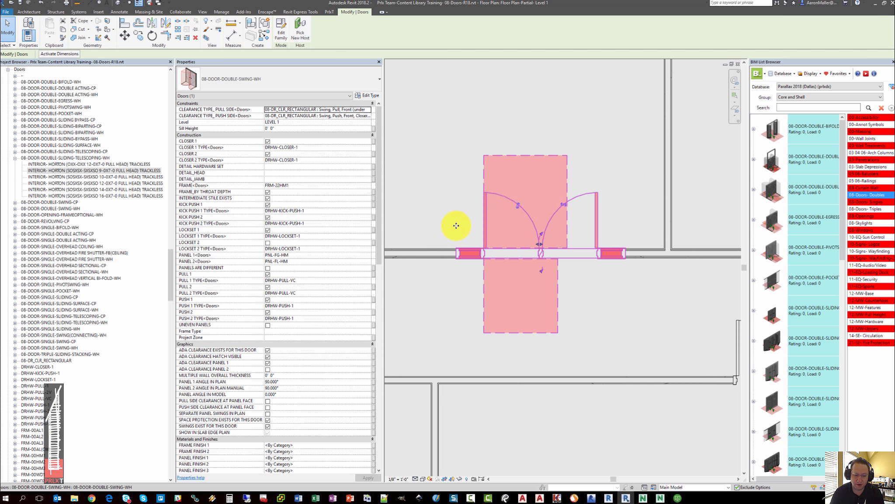
key("Escape")
scroll(464, 206, "down", 2)
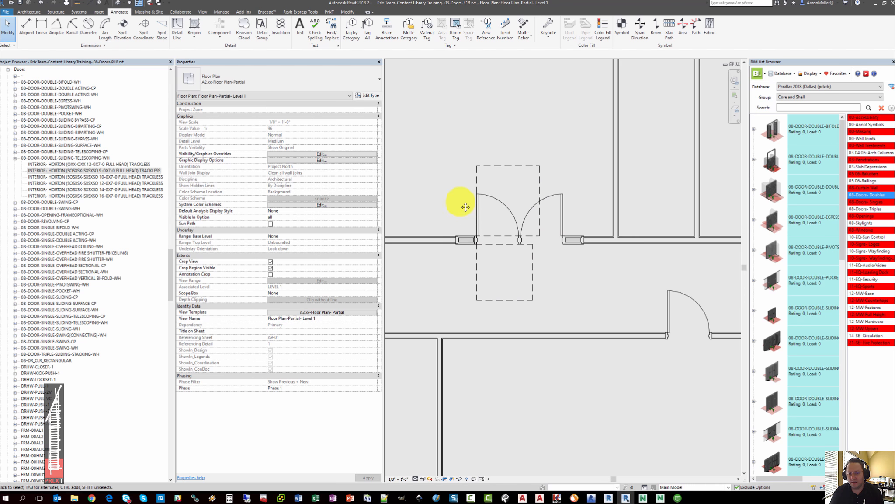
left_click(467, 212)
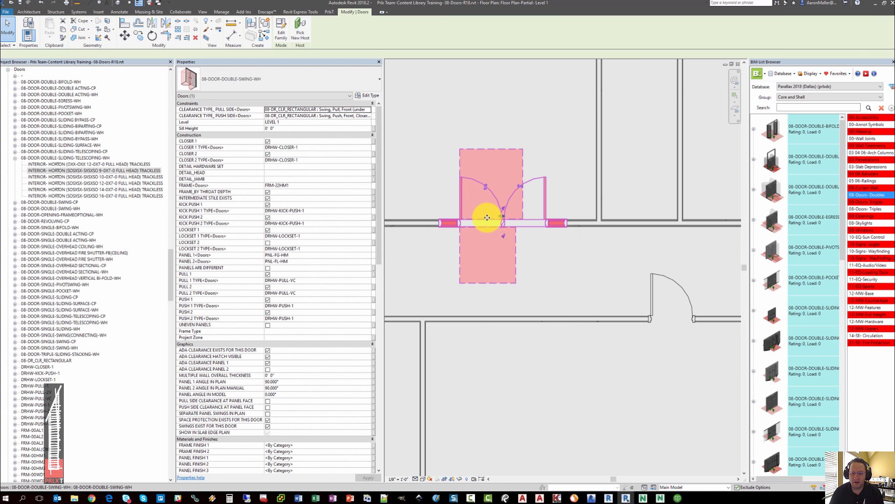
scroll(481, 216, "up", 2)
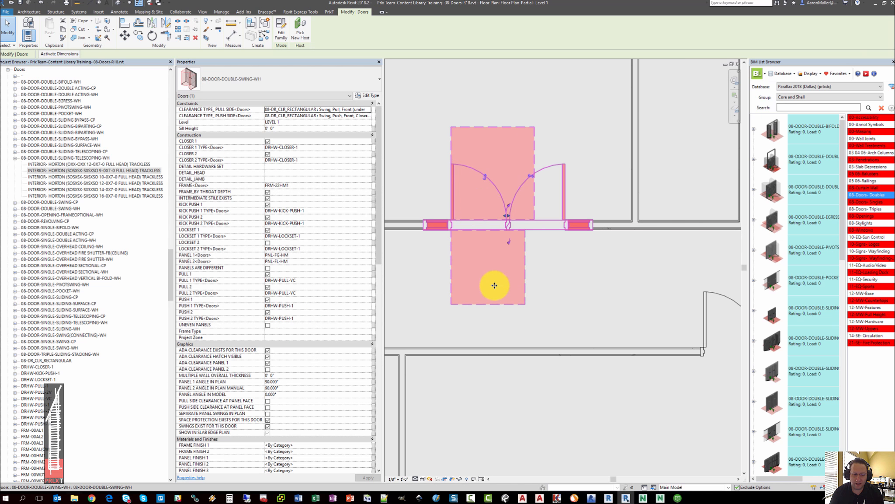
left_click(268, 358)
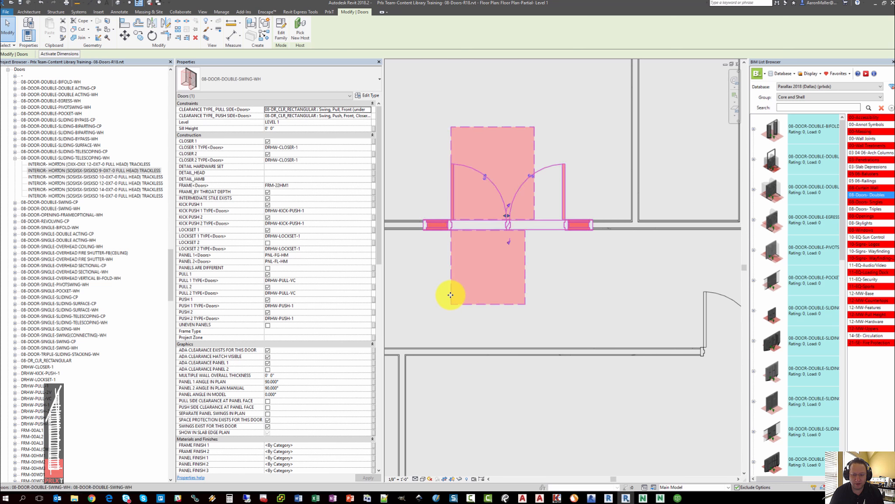
left_click(430, 286)
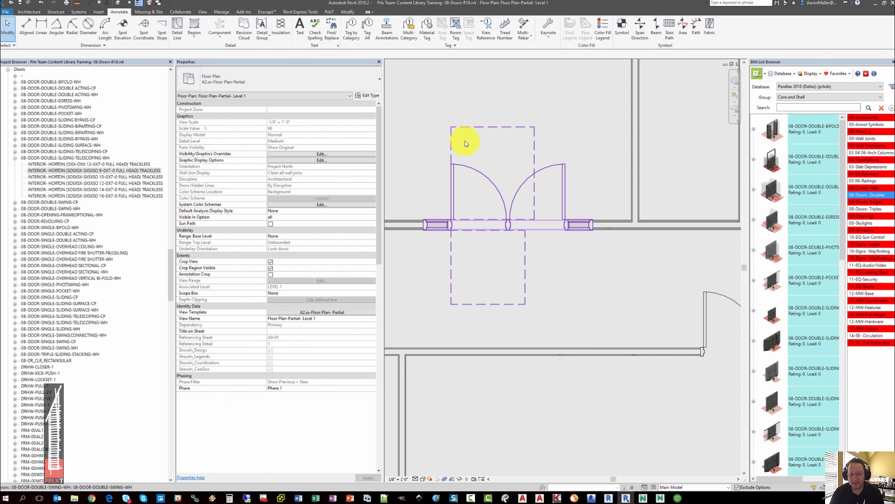
middle_click_drag(571, 254, 591, 281)
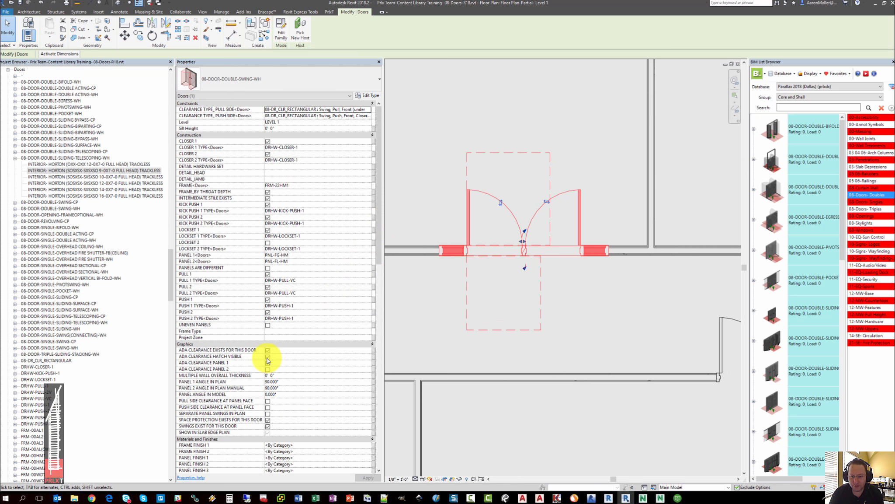
left_click(457, 174)
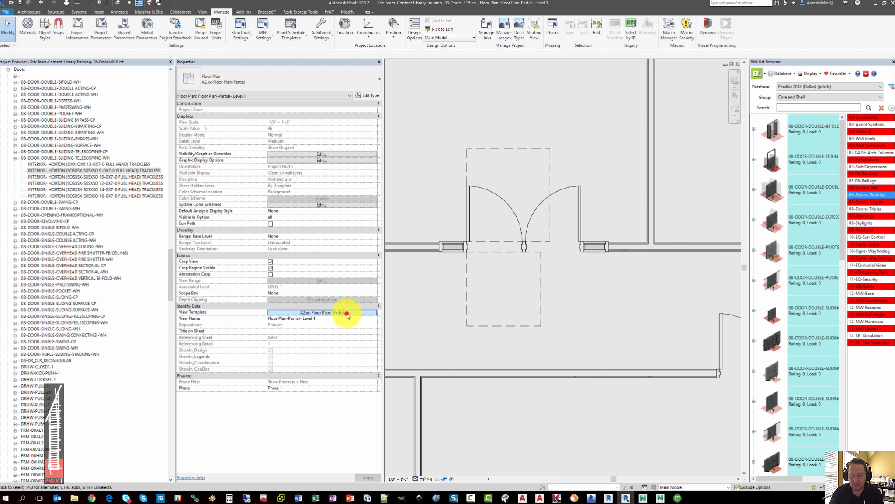
Turn on the Doors subcategory CLEARANCE - ACCESSIBILITY HATCH in the A2.xx-Floor Plan- Partial view template's model overrides
left_click(347, 313)
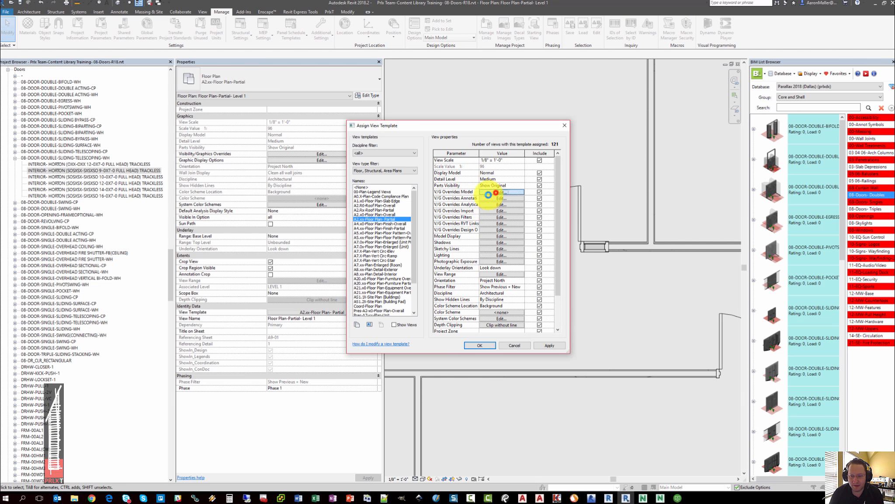
left_click(494, 193)
left_click(243, 233)
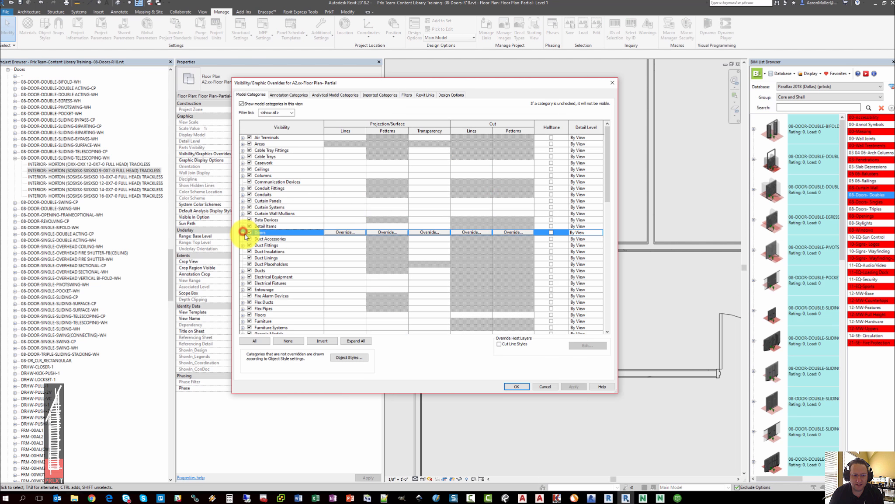
left_click(243, 233)
left_click(257, 202)
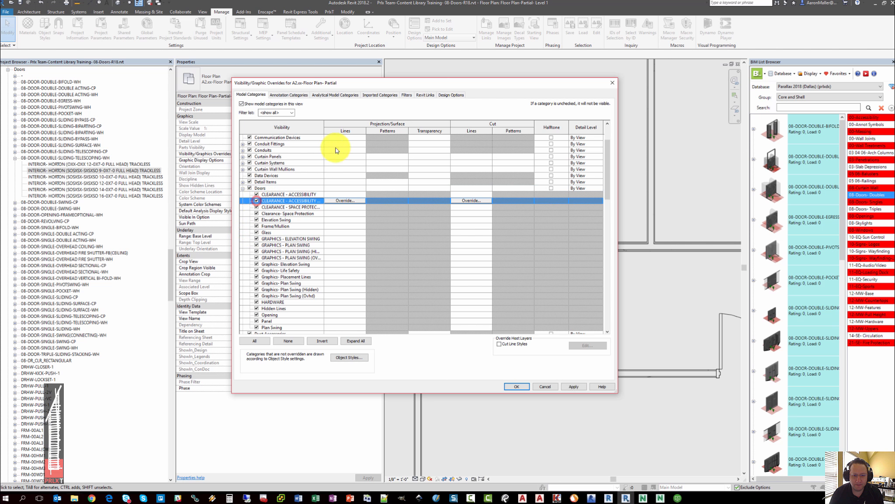
left_click_drag(324, 130, 371, 129)
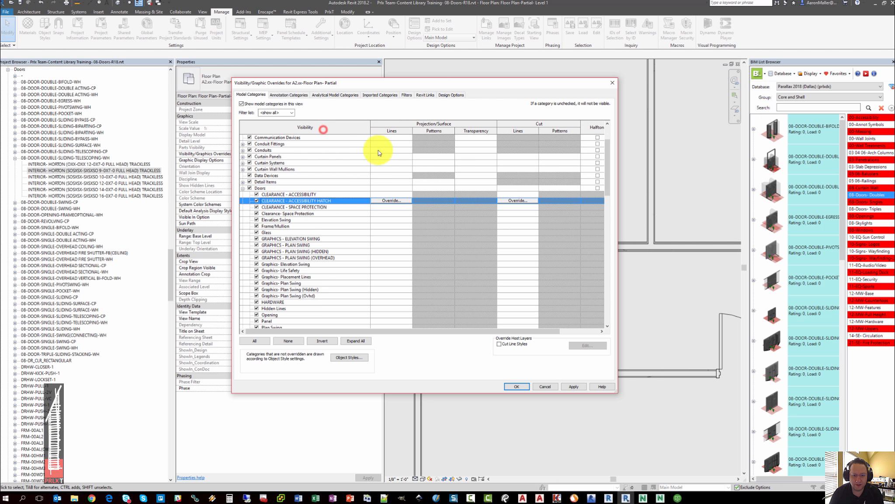
left_click(522, 386)
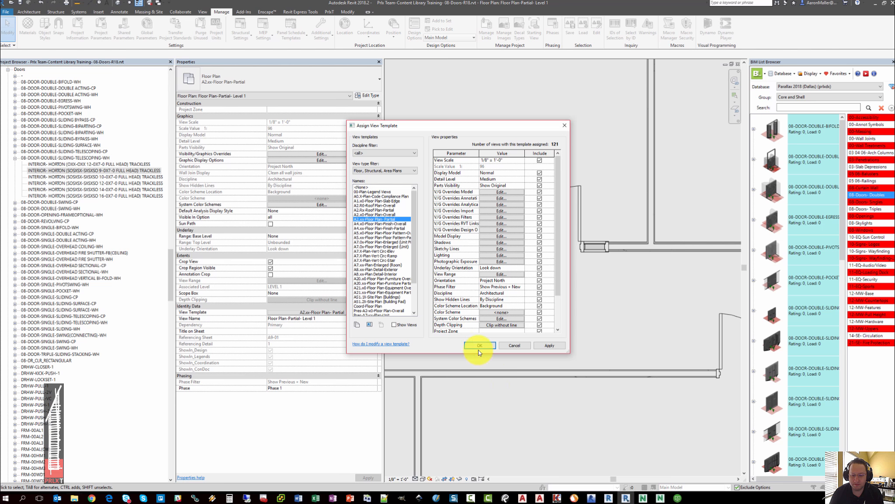
left_click(482, 345)
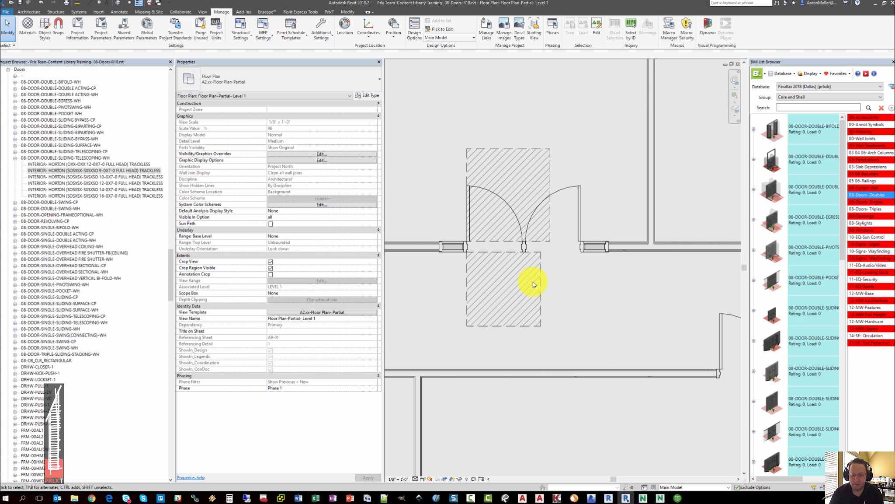
Inspect the double door's nested pull-side clearance and its properties in 3D, and check the hatched clearances in the floor plan
left_click(118, 5)
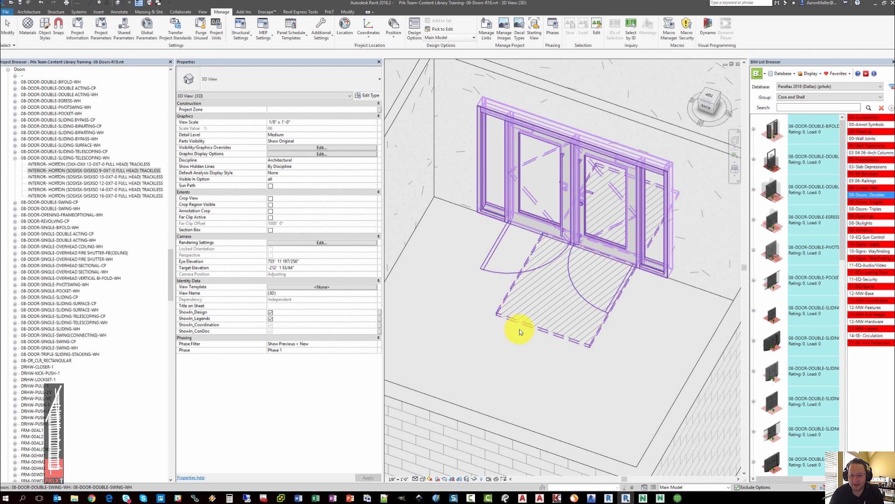
scroll(520, 332, "up", 3)
left_click(550, 332)
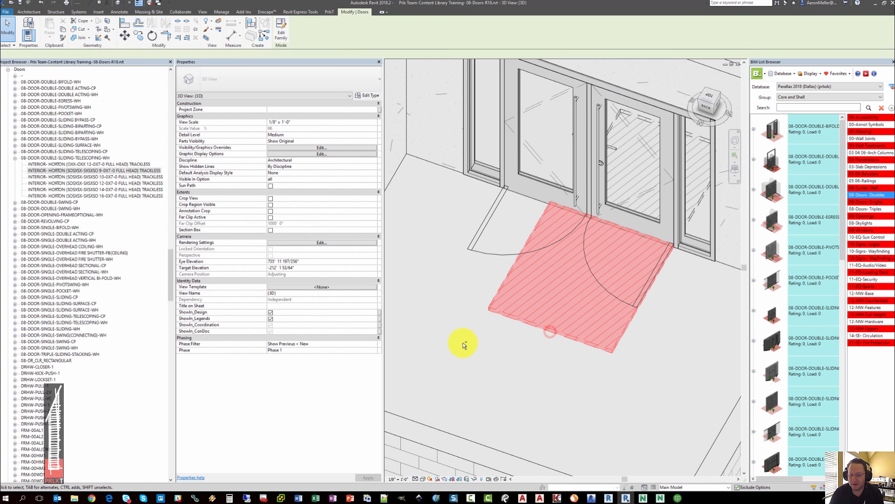
middle_click_drag(463, 342, 474, 362, "shift")
key("Escape")
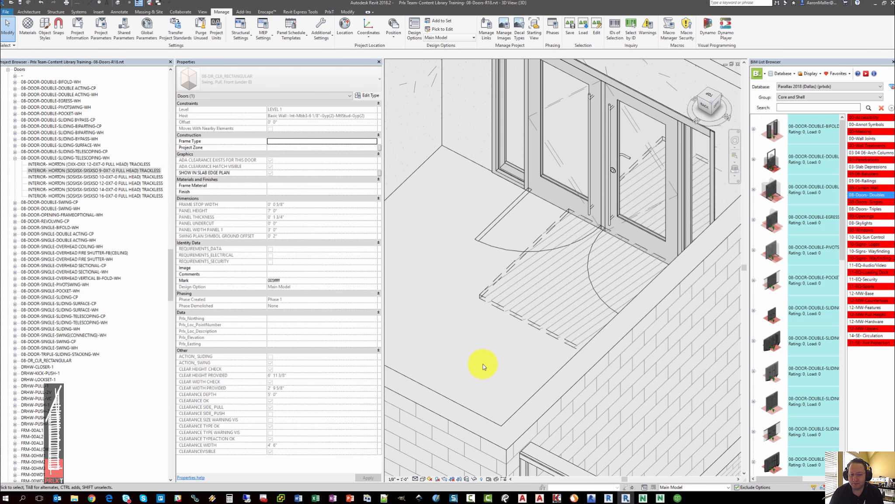
key("ctrl+Tab")
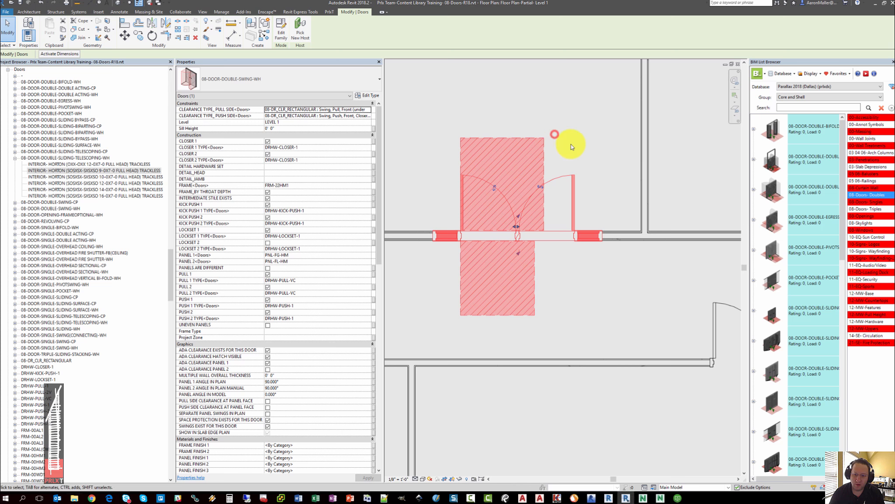
left_click(430, 150)
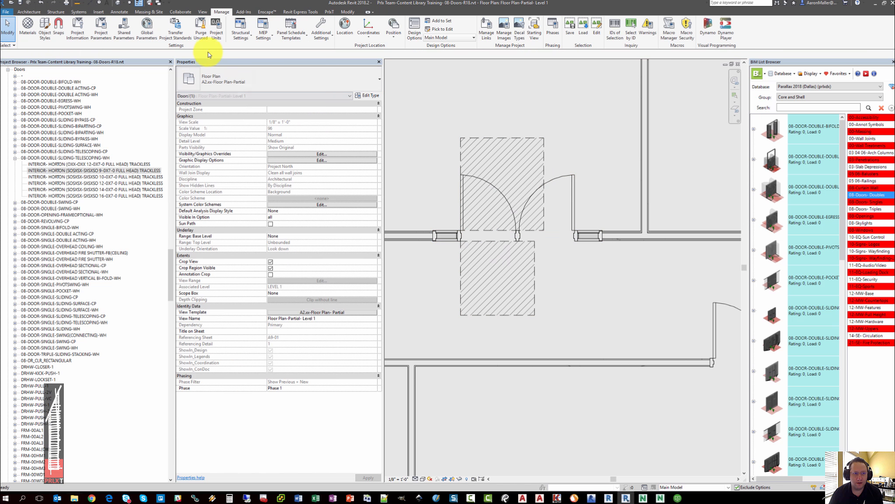
Turn off ADA Clearance Exists for This Door for the double door in the 3D view
left_click(131, 3)
scroll(516, 269, "down", 3)
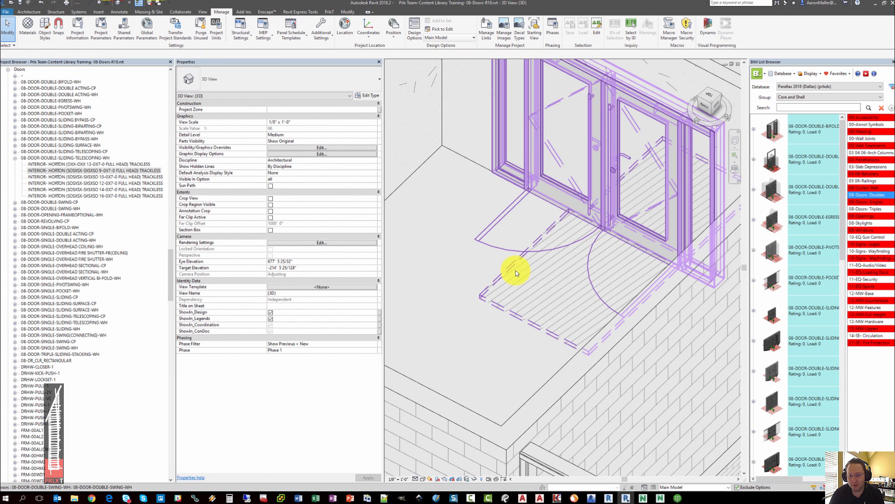
scroll(471, 279, "up", 2)
left_click(486, 299)
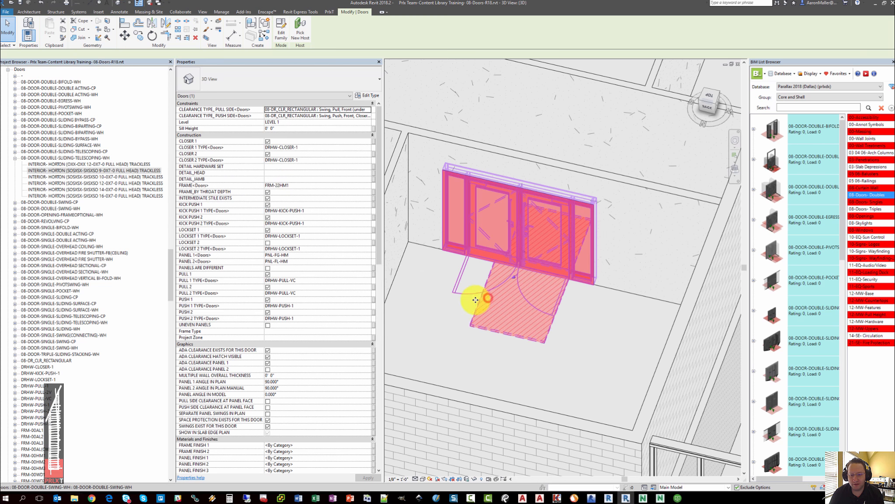
scroll(274, 346, "down", 2)
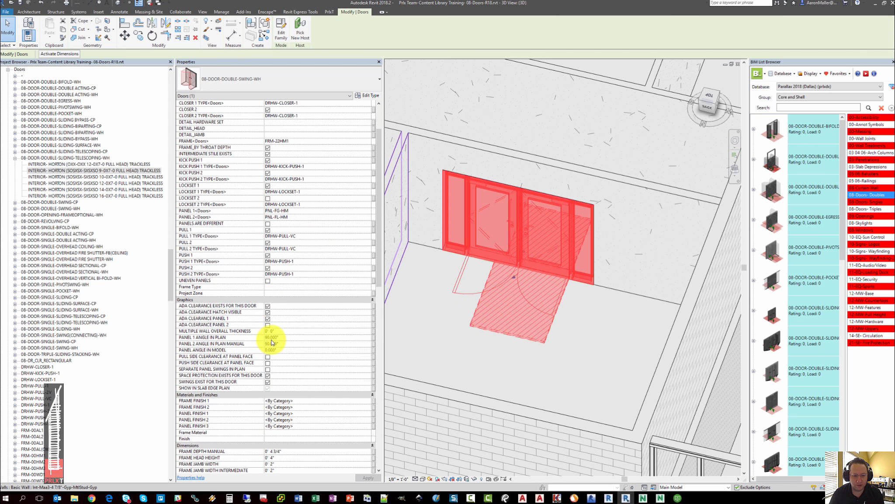
left_click(268, 305)
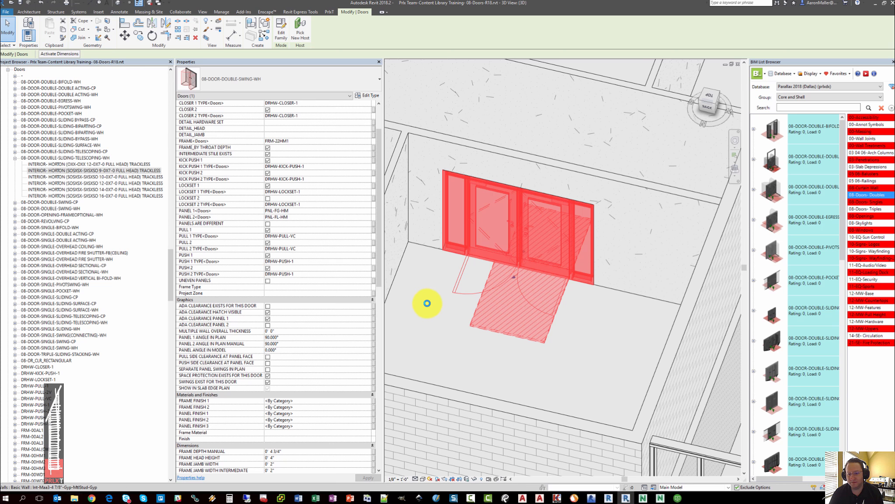
Try a Panel Angle in Model of 50° on the double door in the 3D view, and clear the selection
scroll(482, 275, "up", 3)
key("Escape")
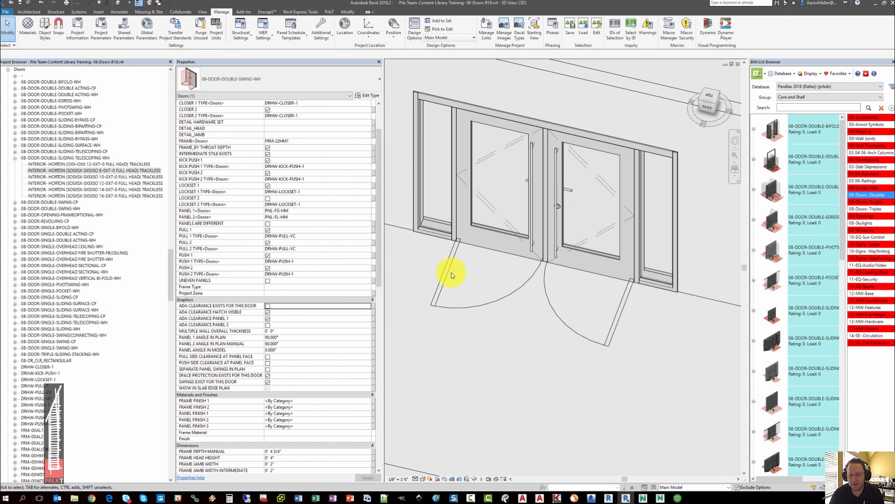
middle_click_drag(479, 328, 509, 340, "shift")
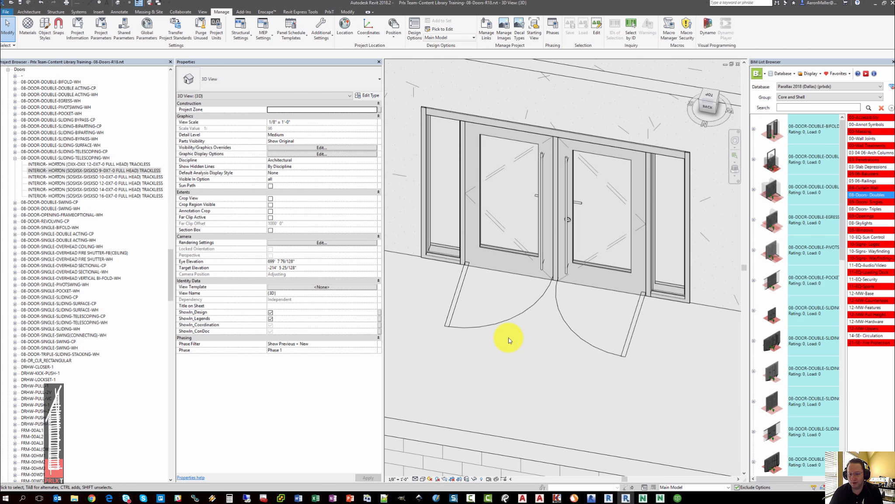
scroll(503, 338, "down", 3)
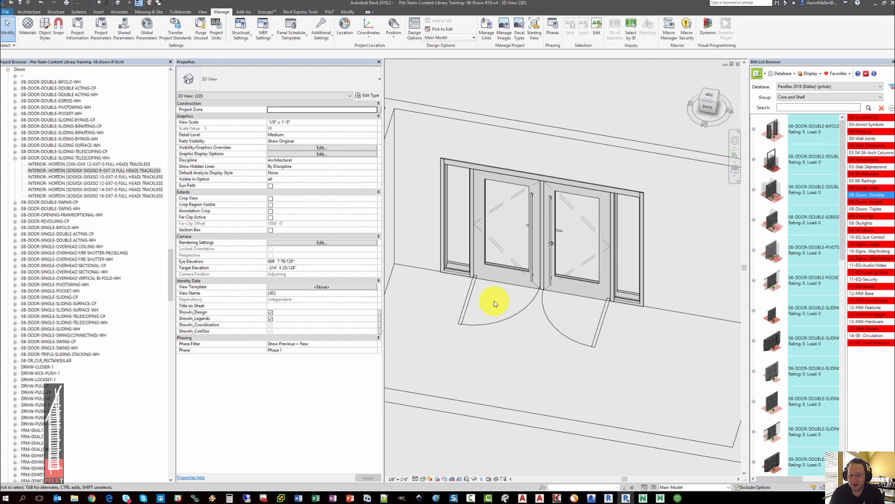
left_click(506, 276)
middle_click_drag(486, 344, 482, 347, "shift")
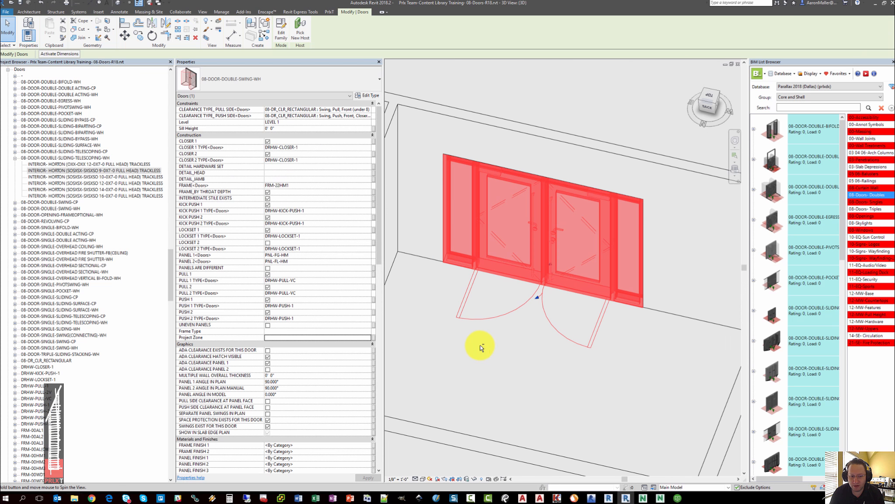
left_click_drag(379, 215, 377, 280)
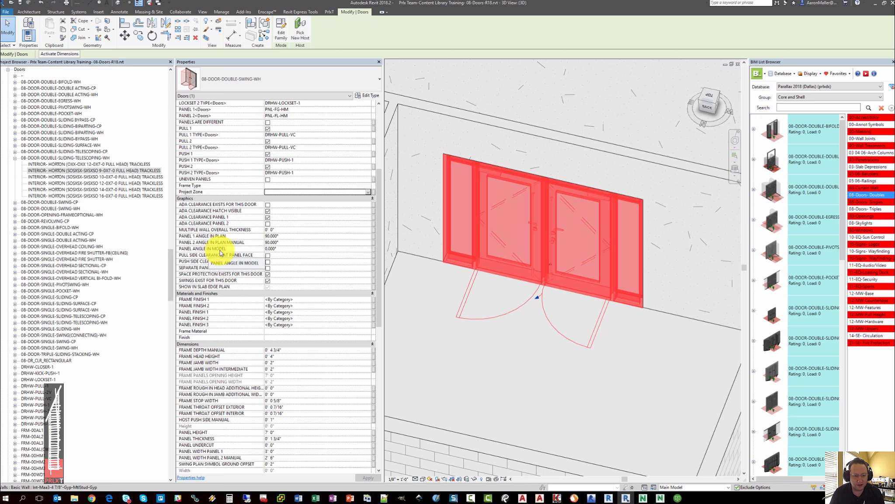
left_click(286, 249)
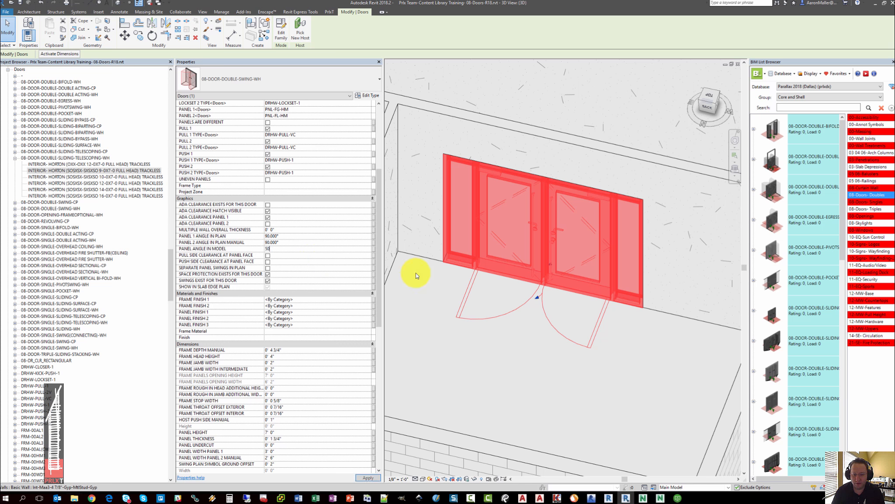
left_click(461, 286)
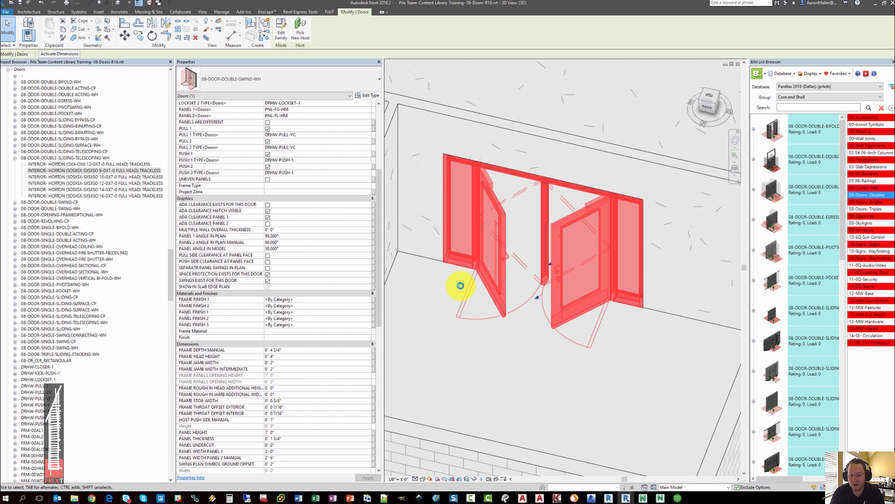
left_click(466, 324)
Set the double door's Panel Angle in Model to 100° and inspect the opened panels in the 3D view
left_click(499, 270)
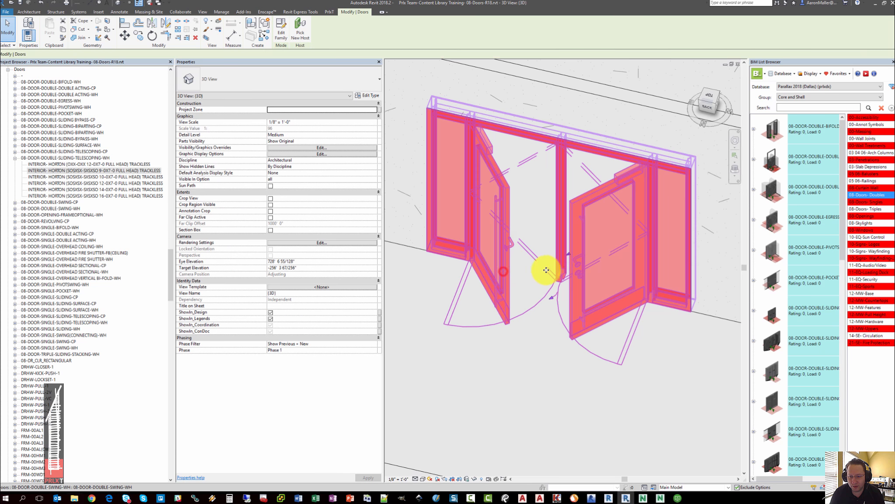
middle_click_drag(543, 266, 544, 307, "shift")
key("Escape")
left_click(516, 264)
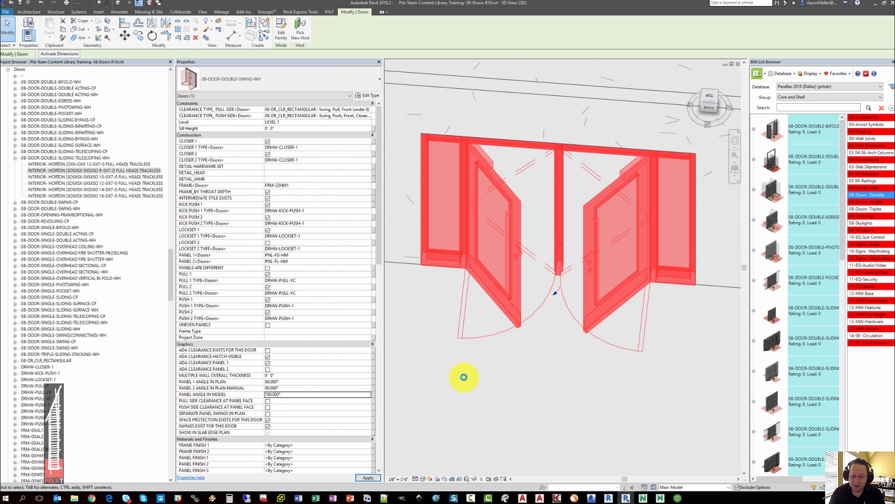
middle_click_drag(480, 377, 492, 326)
scroll(492, 326, "down", 1)
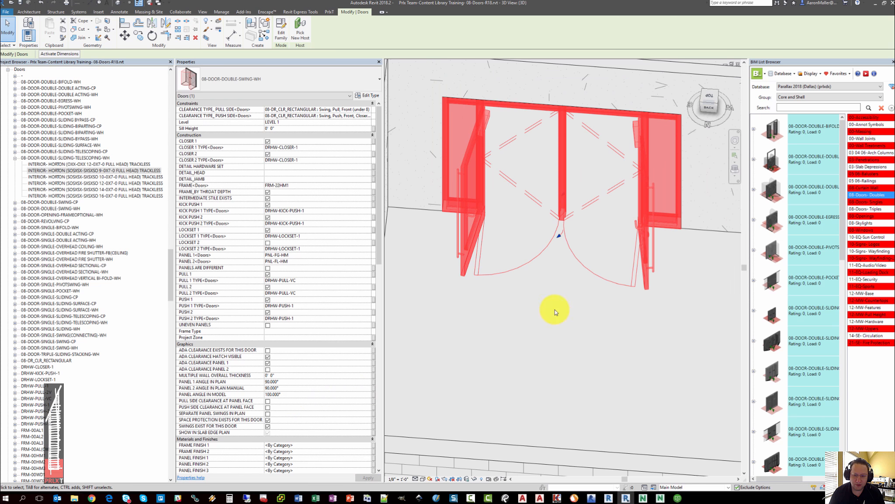
scroll(556, 306, "down", 5)
middle_click_drag(569, 296, 498, 296)
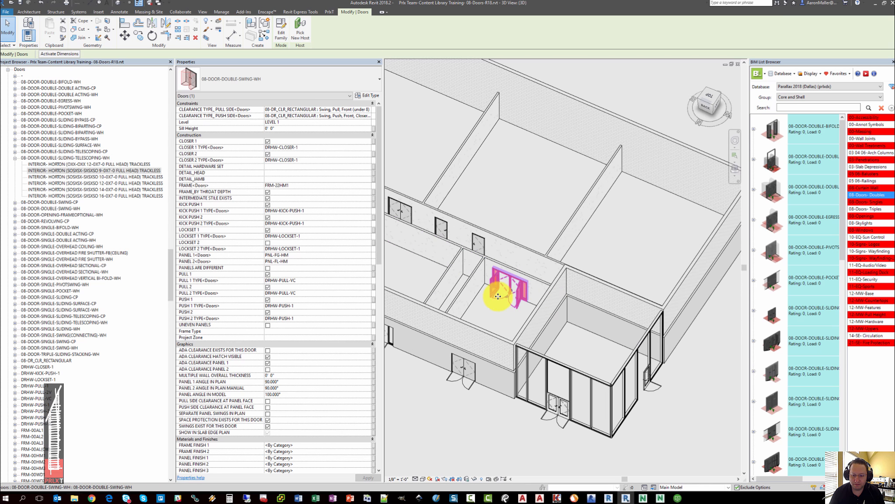
scroll(498, 296, "up", 5)
key("Escape")
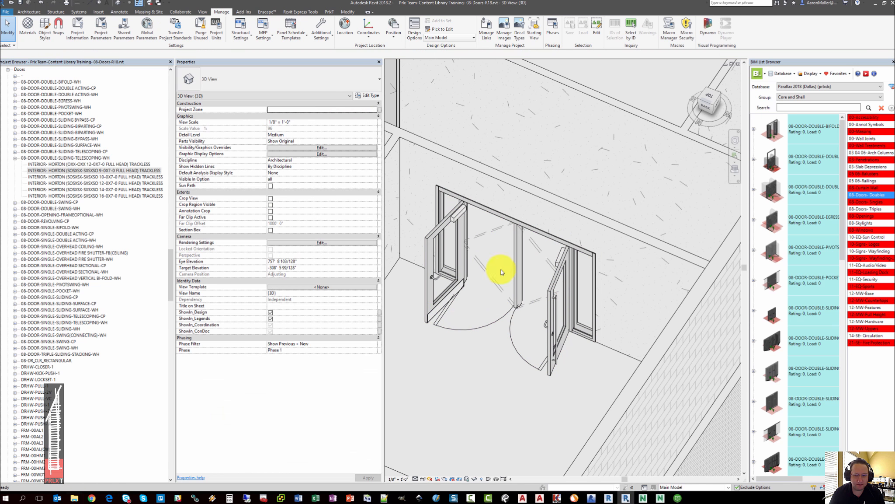
In the floor plan, set the double door's Panel 1 Angle in Plan to 45° and turn on Separate Panel Swings in Plan
key("ctrl+Tab")
left_click(508, 208)
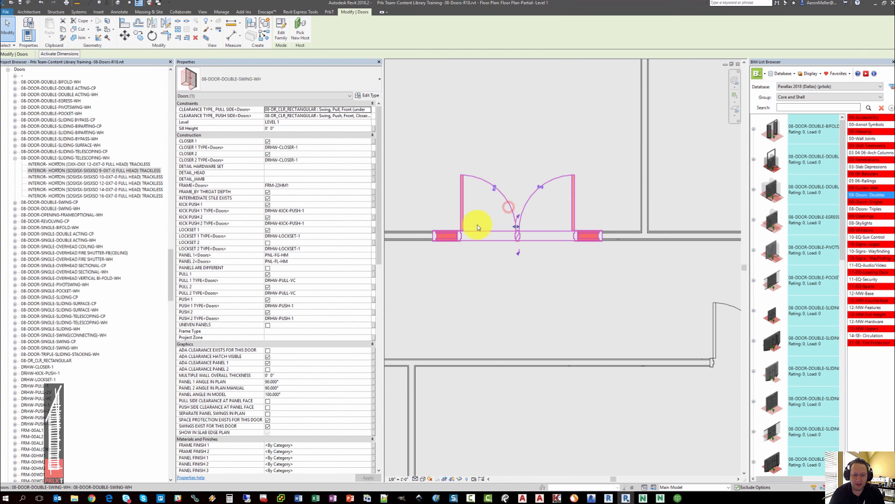
scroll(245, 380, "down", 3)
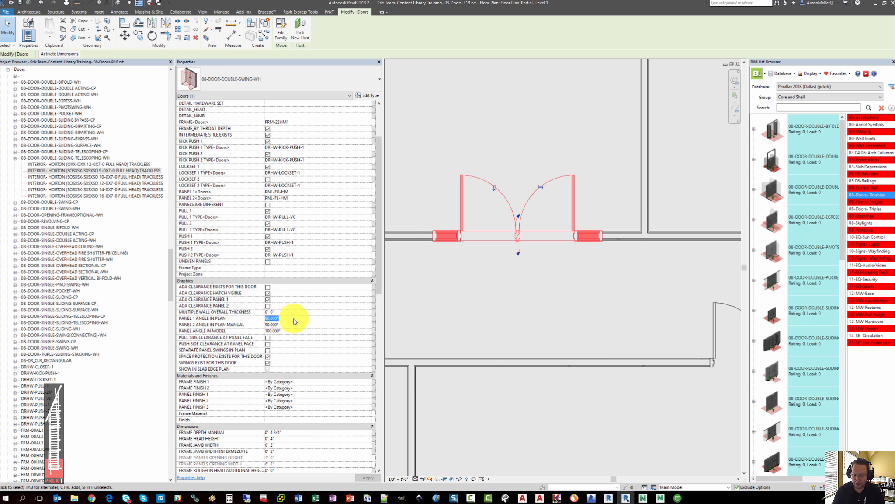
left_click(516, 308)
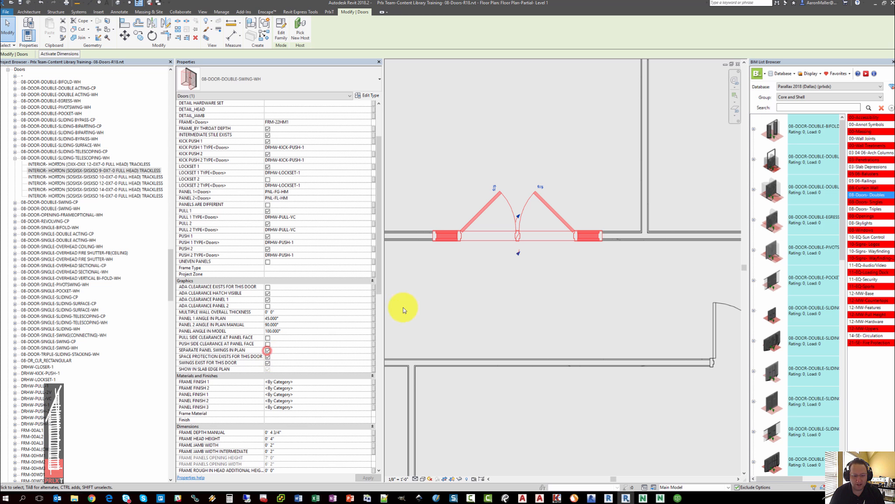
left_click(535, 246)
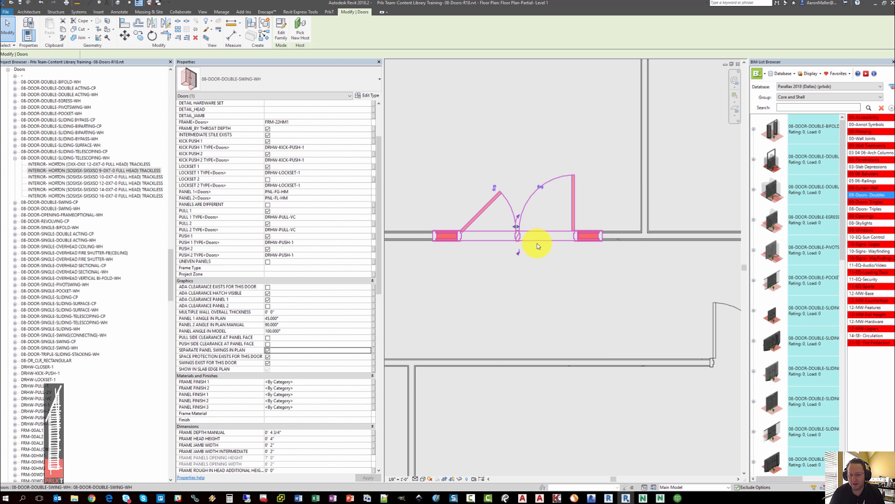
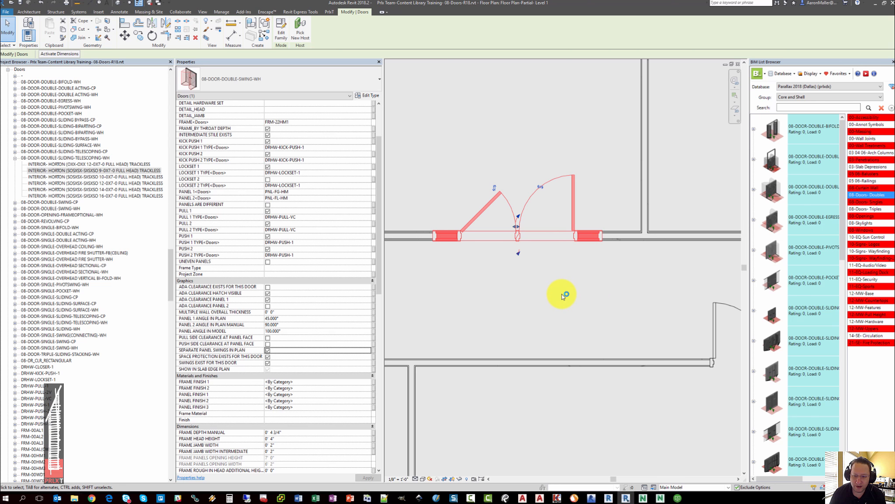
middle_click_drag(486, 286, 496, 296)
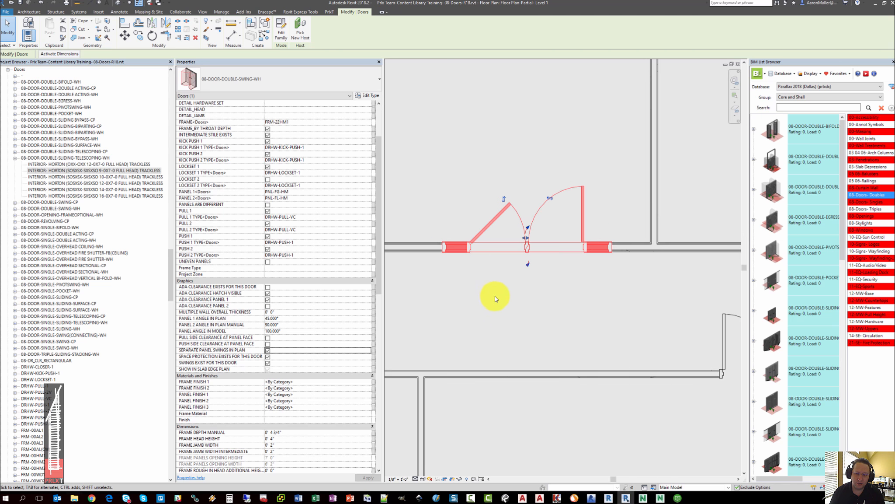
Set the double door's Panel 1 Angle in Plan to 90° and its Panel 2 Angle in Plan Manual to 0°
left_click(294, 319)
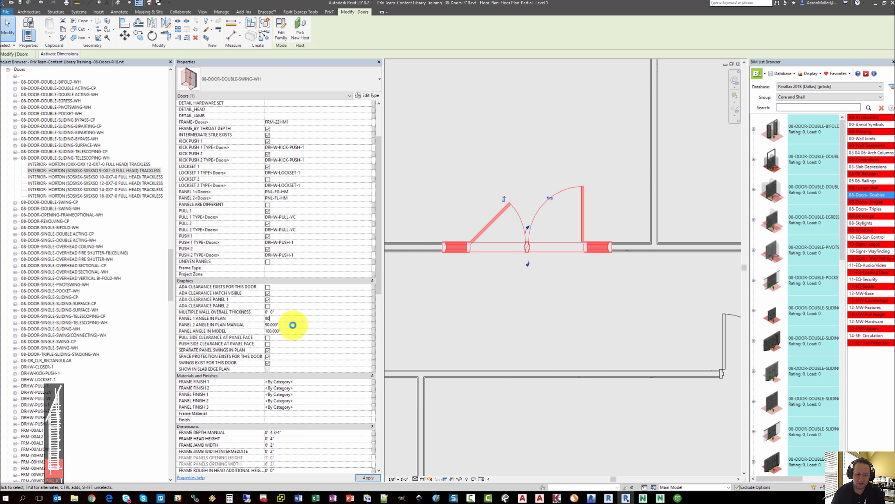
type("90")
left_click(293, 326)
type("0")
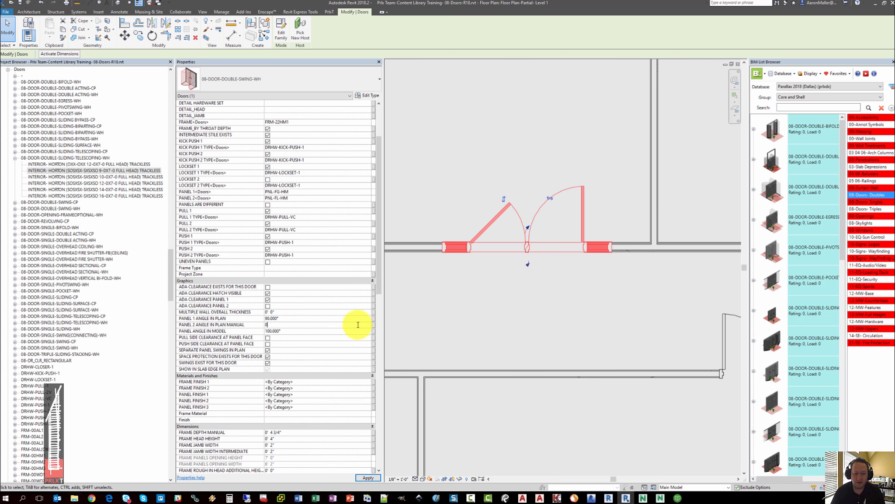
left_click(488, 326)
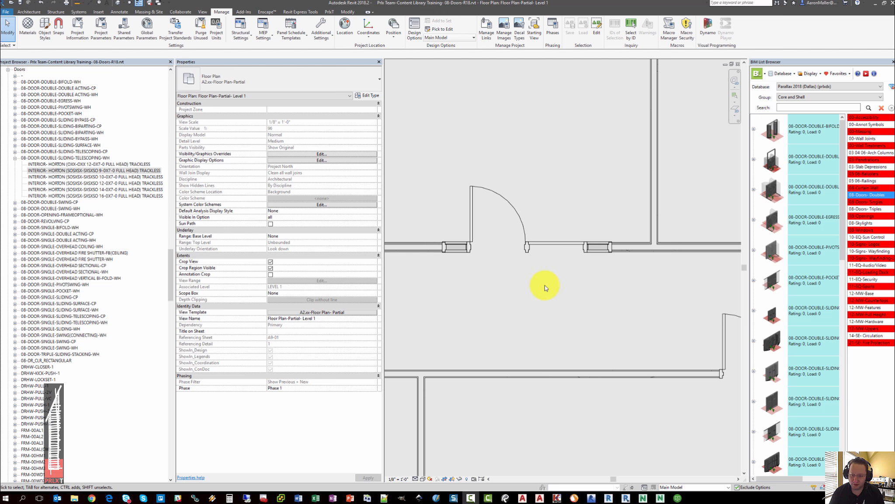
Set the double door's Panel 2 Angle in Plan Manual to 45°
left_click(529, 248)
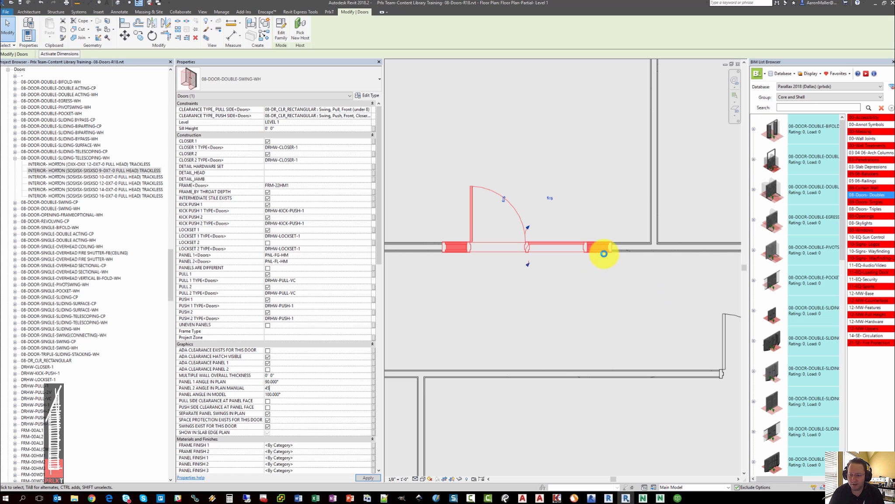
scroll(605, 253, "up", 1)
left_click_drag(611, 246, 652, 246)
Mirror a copy of the double door onto the adjoining perpendicular wall about a drawn 45° axis, and clear the selection
left_click(166, 22)
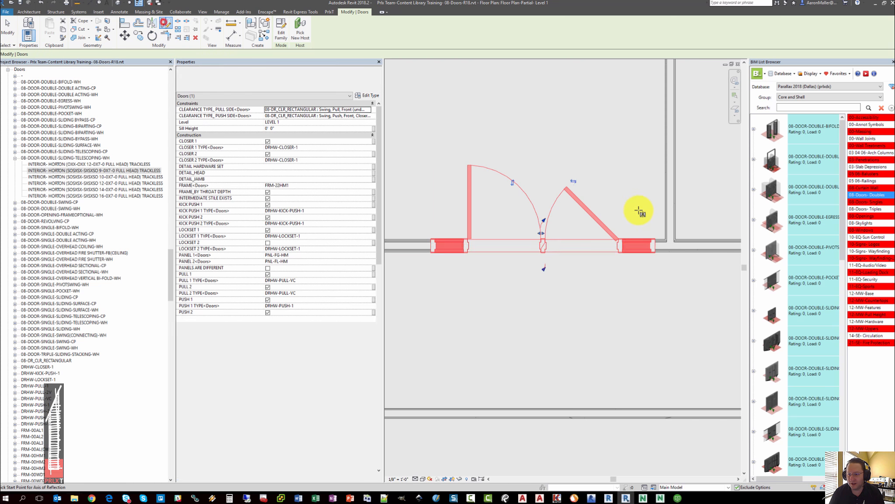
left_click(668, 238)
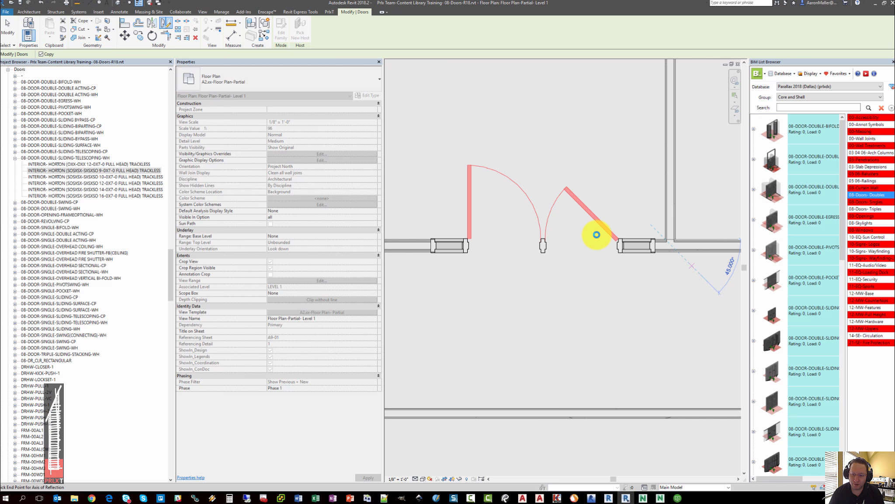
left_click(596, 234)
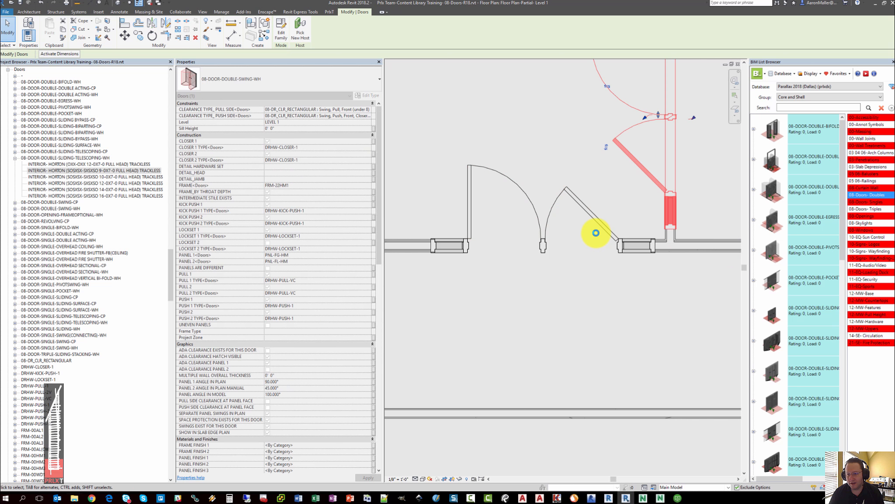
left_click(565, 313)
scroll(551, 307, "down", 2)
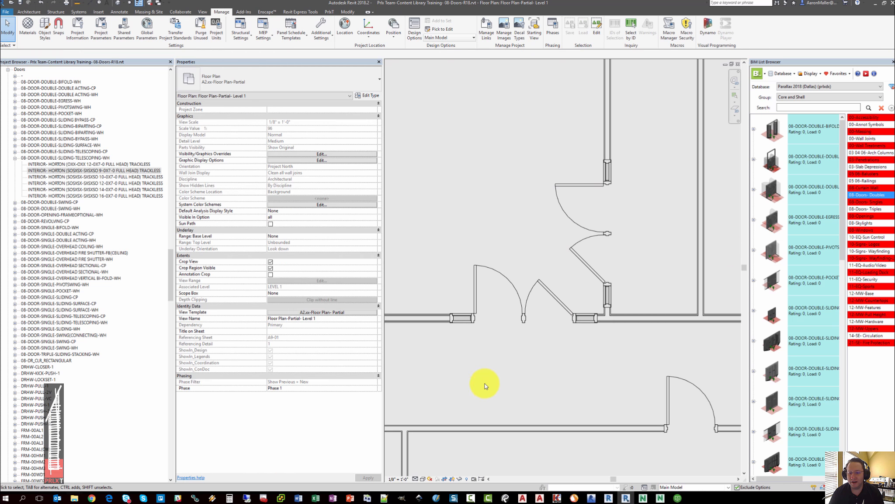
In the 3D view, set the double door's Panel Angle in Model to 0° and apply a visual style that shows material colours
scroll(557, 317, "down", 3)
left_click(547, 291)
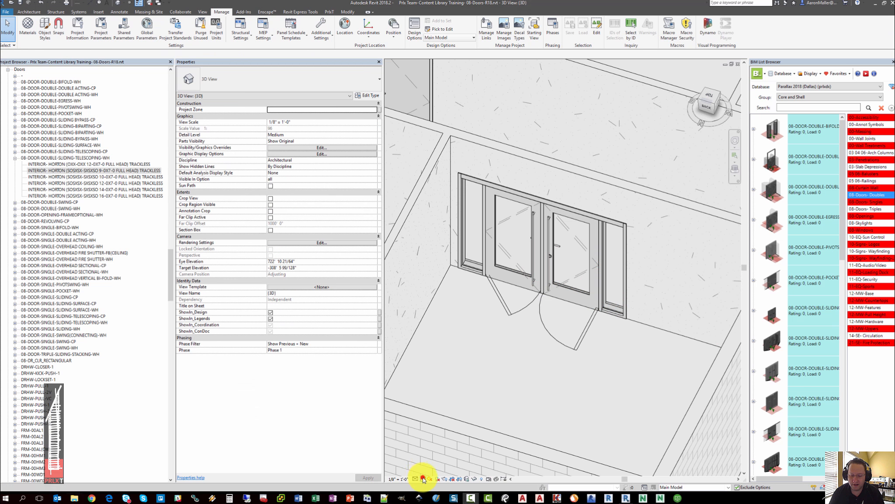
left_click(424, 479)
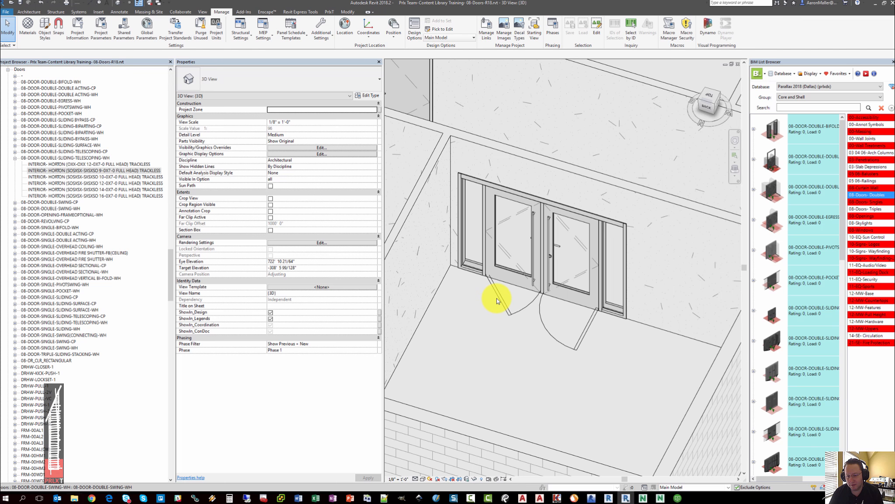
scroll(518, 373, "up", 3)
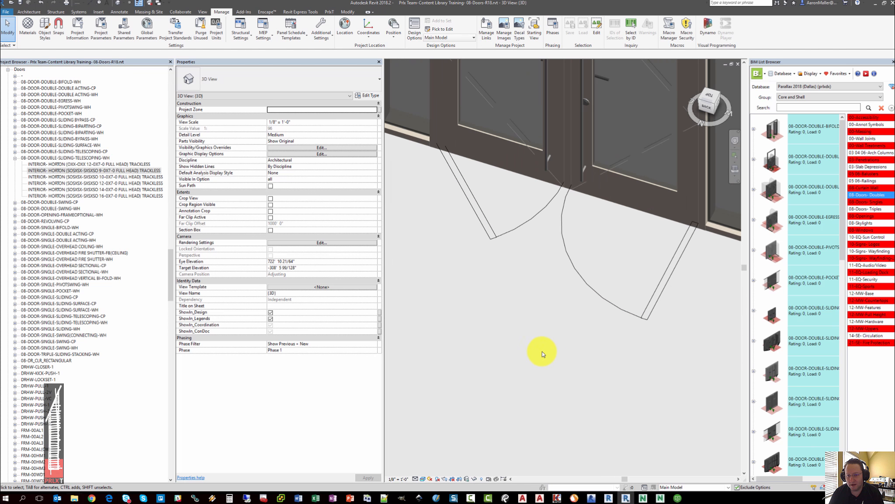
scroll(523, 438, "down", 4)
middle_click_drag(524, 414, 500, 366, "shift")
scroll(485, 400, "down", 1)
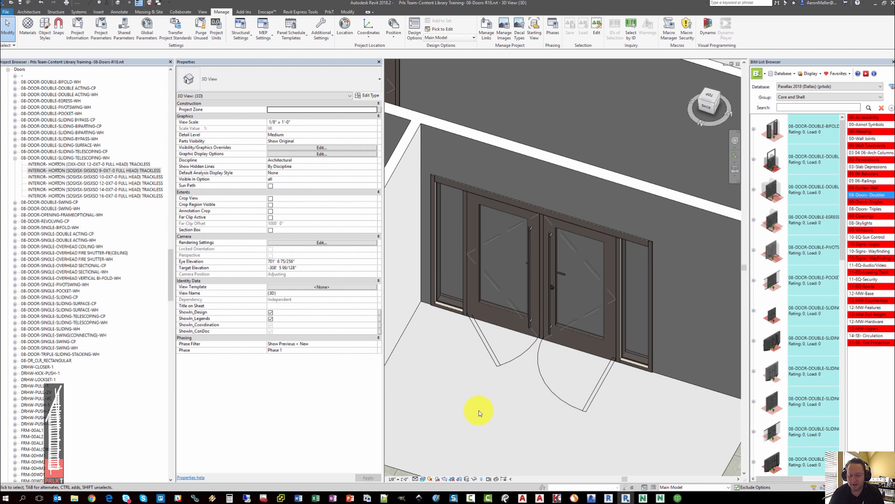
Change the double door's Panel 1 type to PNL-E31-WD and clear the selection
left_click(494, 368)
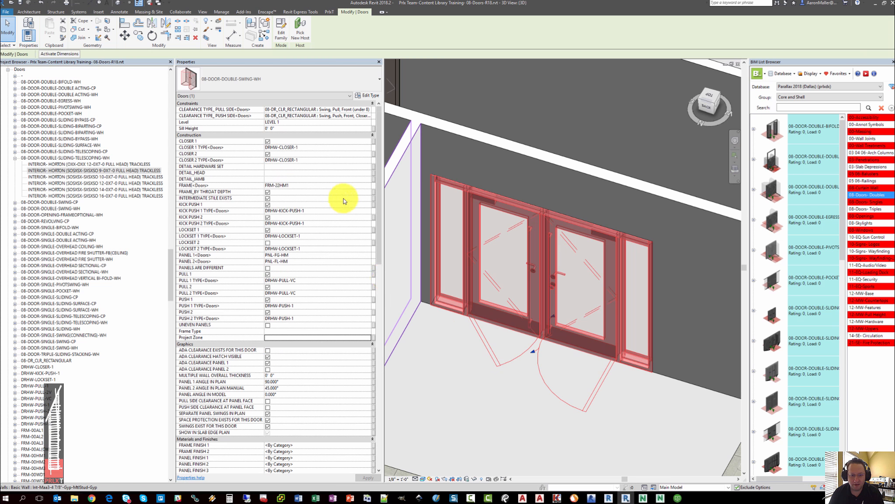
left_click(369, 257)
scroll(309, 267, "up", 3)
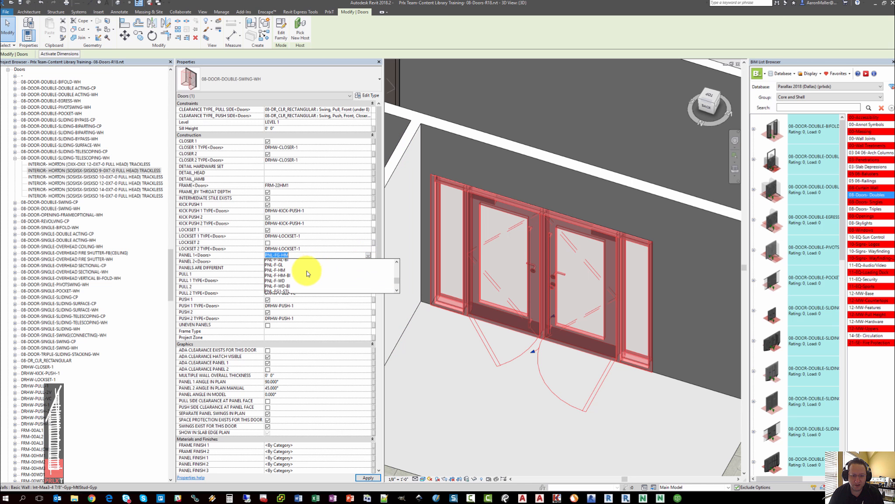
scroll(306, 272, "up", 5)
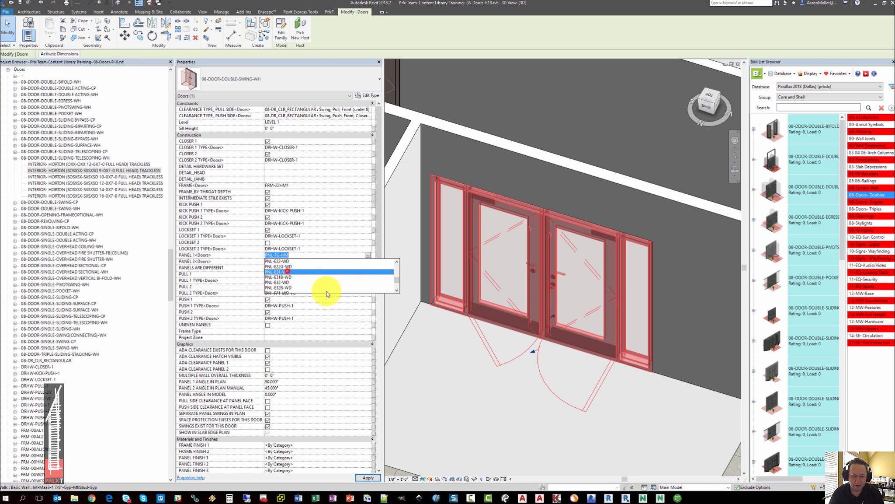
left_click(287, 271)
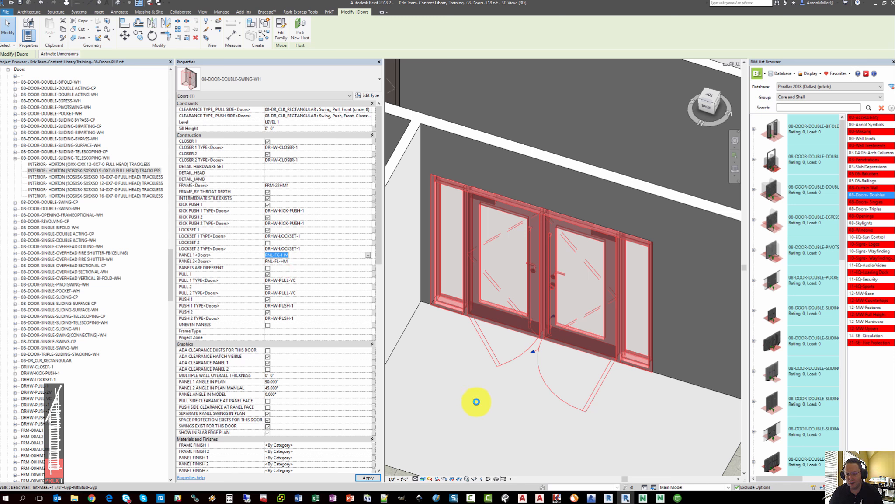
left_click(496, 398)
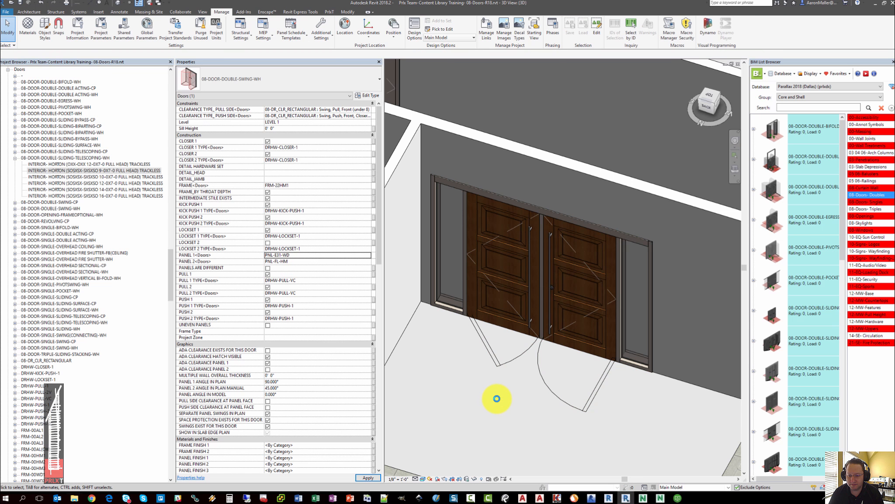
Examine the wood-panelled double door and review its frame and panel finish instance parameters under Materials and Finishes
scroll(502, 343, "up", 5)
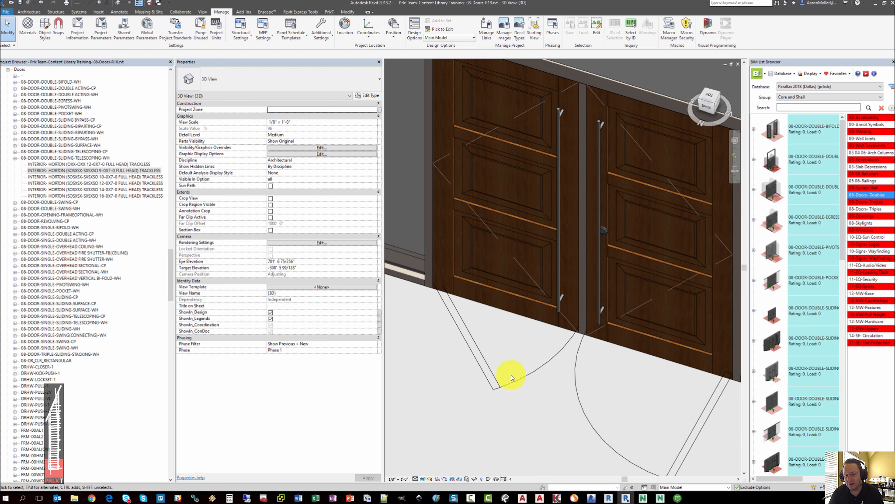
middle_click_drag(511, 376, 424, 400, "shift")
scroll(480, 405, "down", 3)
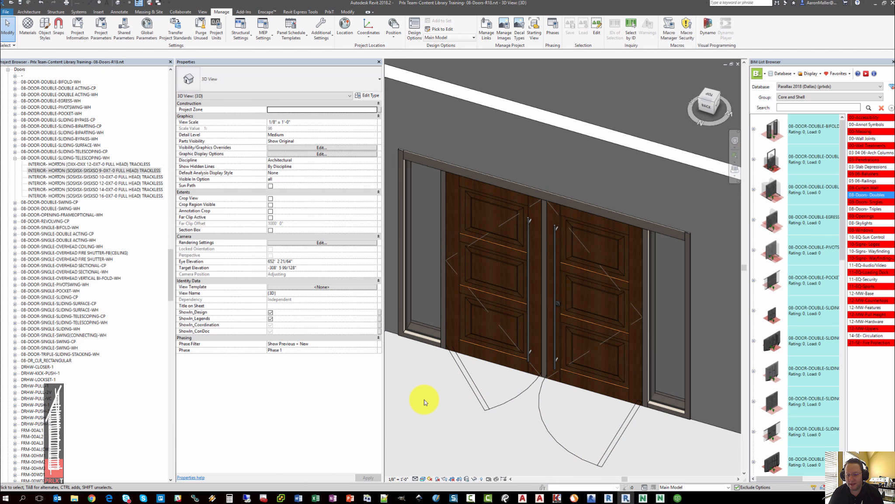
left_click(474, 356)
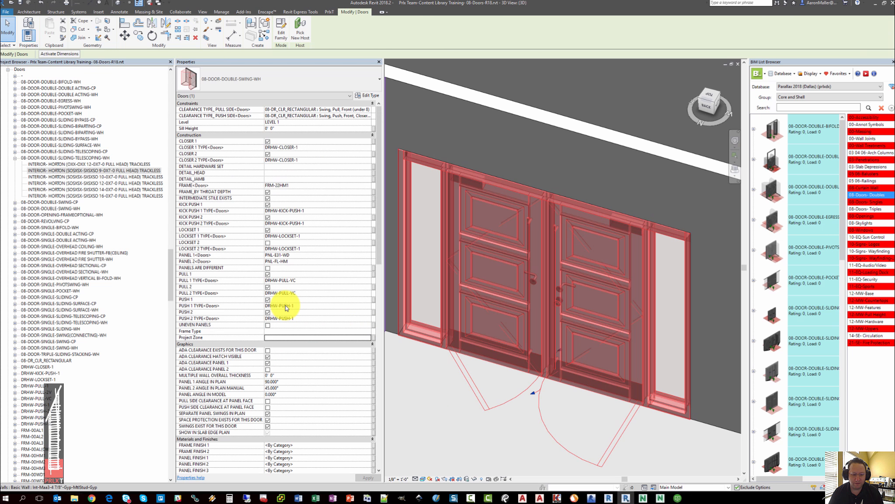
scroll(286, 308, "down", 9)
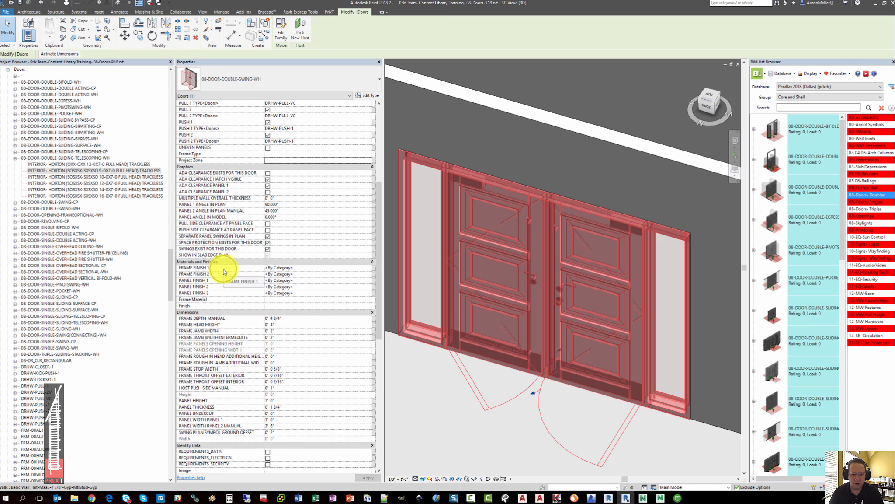
left_click(224, 272)
left_click(224, 272)
left_click(414, 390)
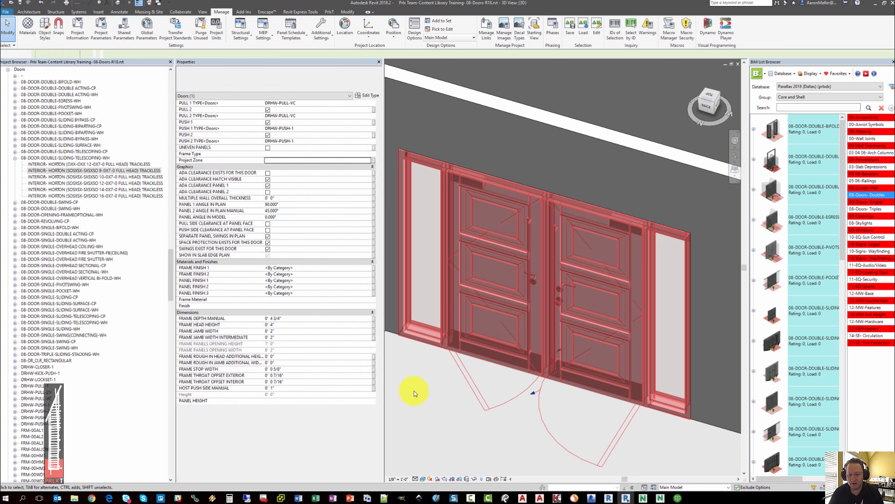
Inspect the panel material type parameters of the nested PNL-E31-WD panel without changing them, and clear the selection
mouse_move(497, 401)
middle_mouse_down("shift")
mouse_move(501, 432)
mouse_move(488, 400)
mouse_move(499, 411)
middle_mouse_up("shift")
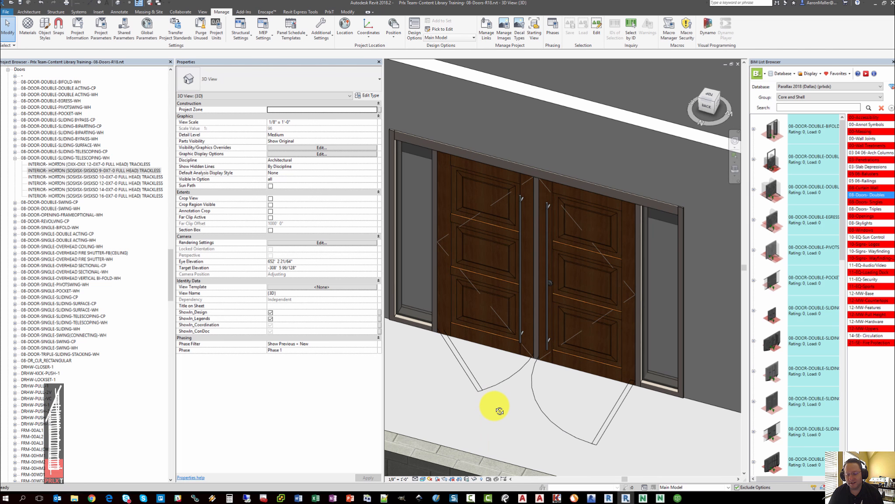
left_click(491, 344)
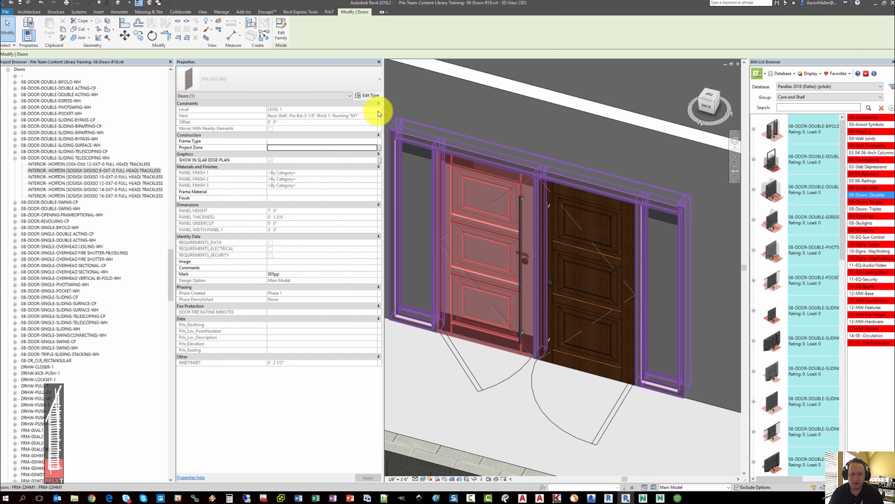
left_click(370, 97)
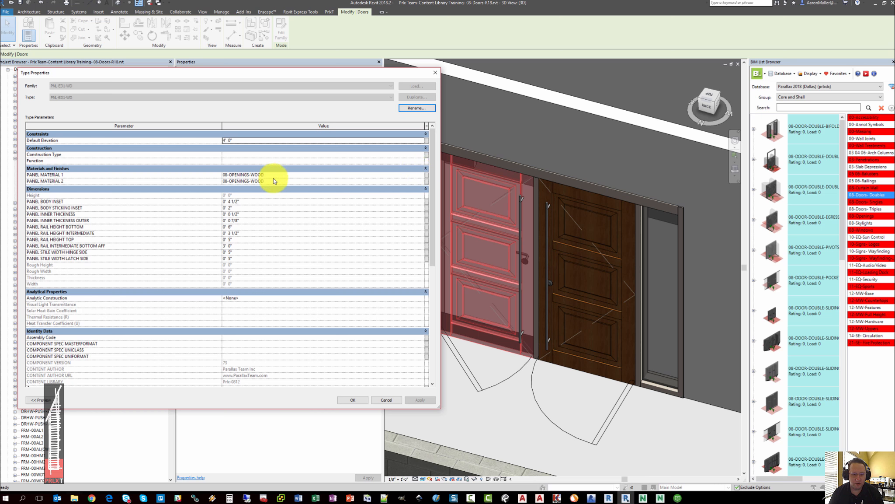
key("Escape")
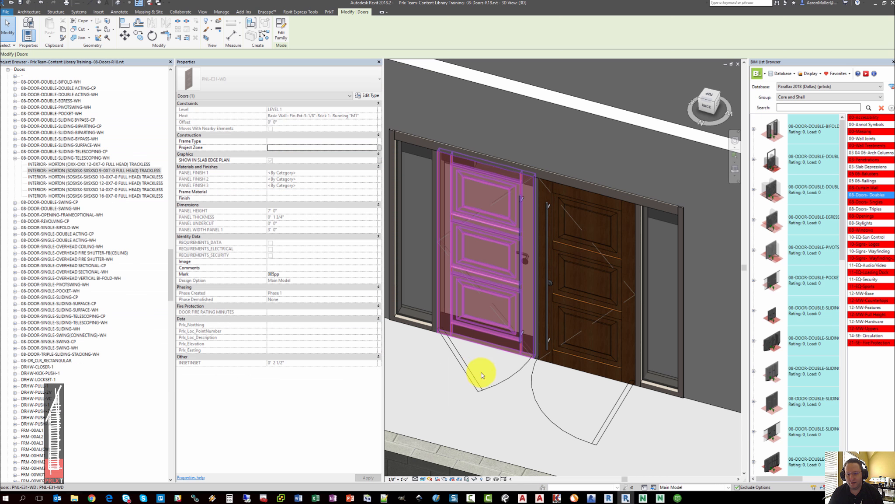
key("Escape")
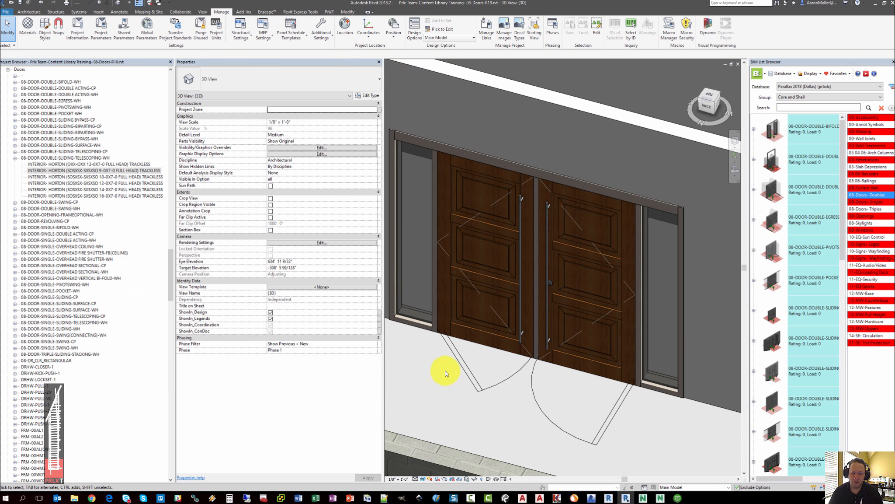
Set the double door's Panel Finish 1 to the 00-DEMOLITION material and clear the selection
left_click(488, 337)
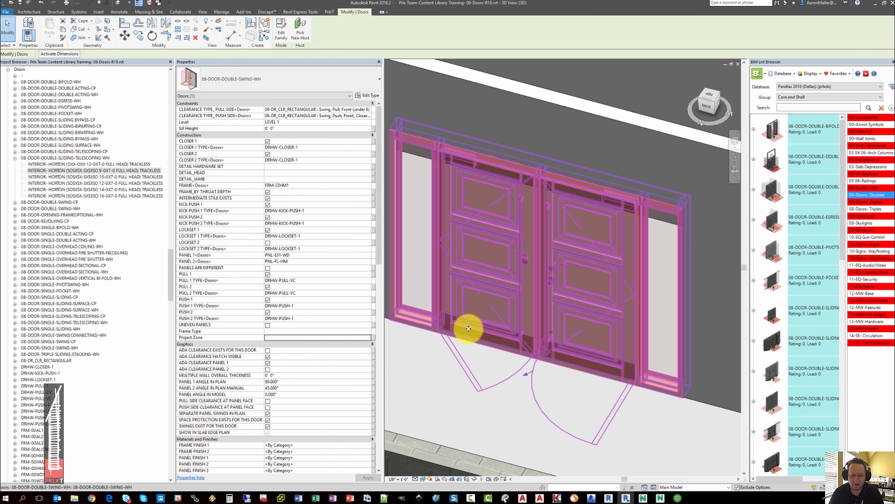
scroll(280, 306, "down", 7)
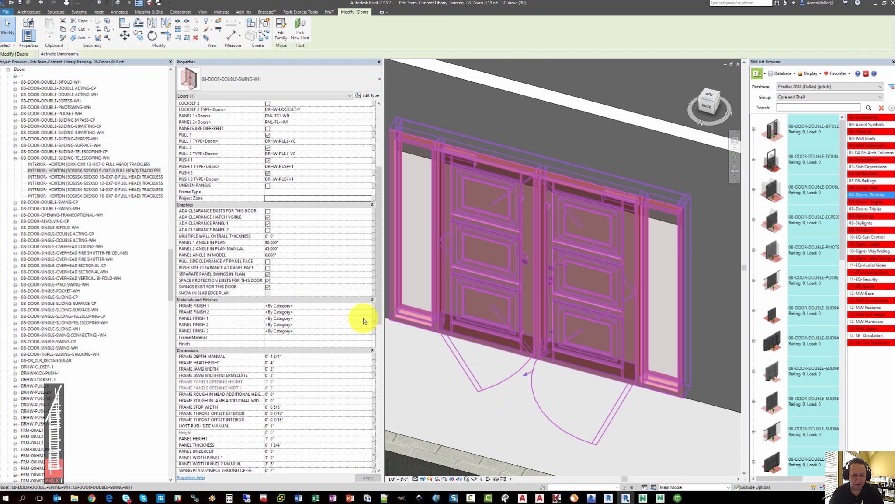
left_click(367, 319)
left_click(366, 319)
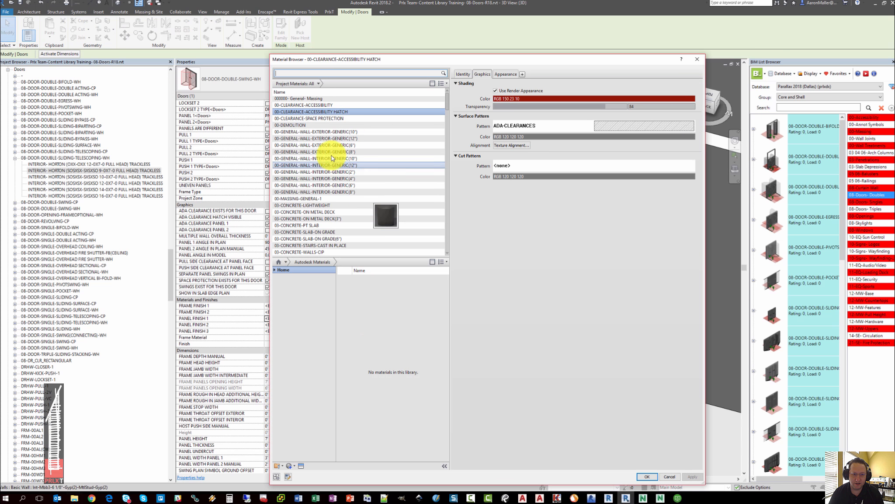
left_click(292, 125)
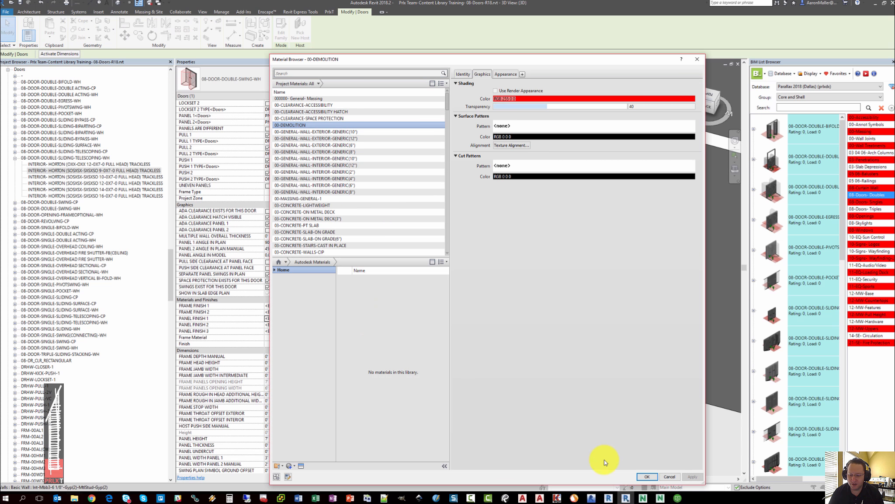
left_click(646, 476)
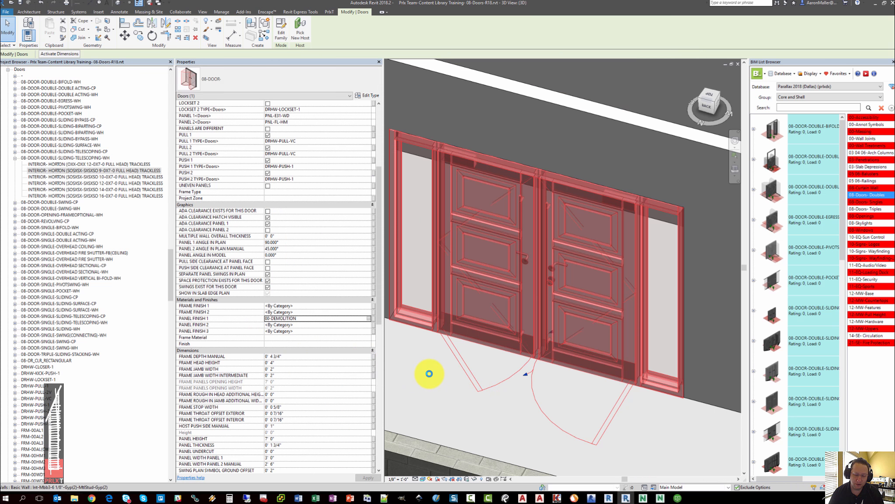
left_click(428, 373)
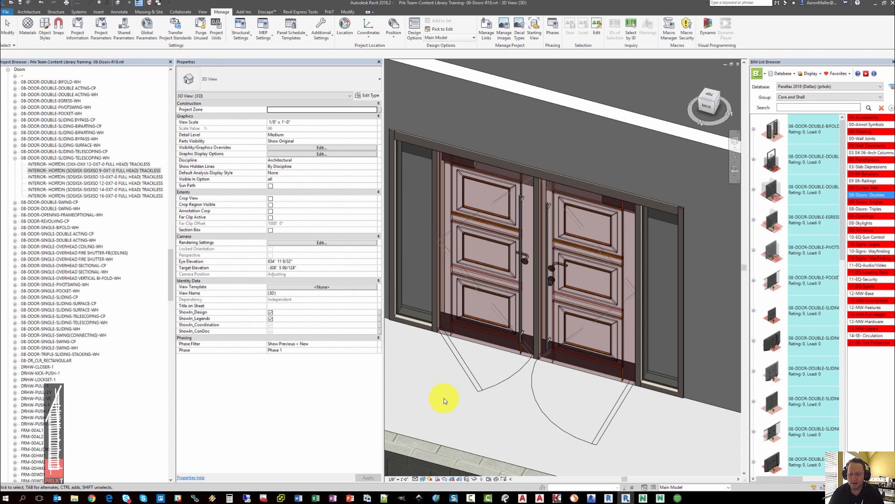
Search the project materials for "red", set the double door's Panel Finish 1 to 21-SE-FEC-METAL (RED), and clear the selection
middle_click_drag(444, 398, 449, 418, "shift")
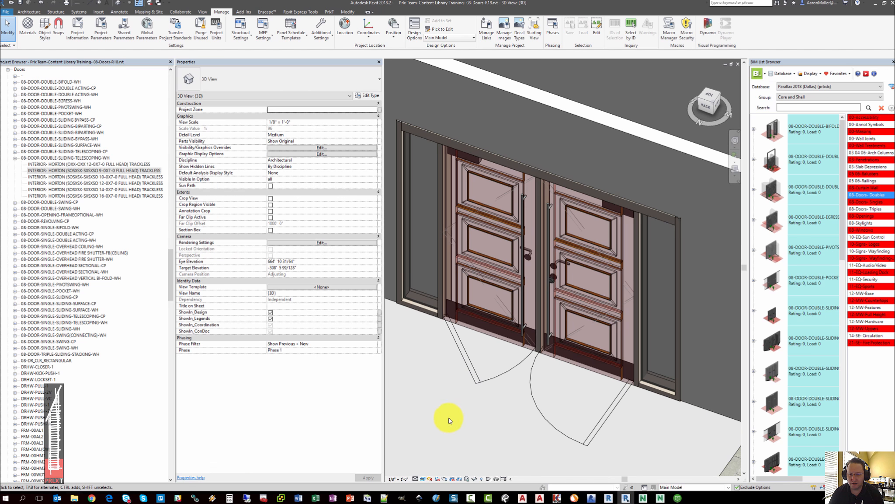
left_click(410, 315)
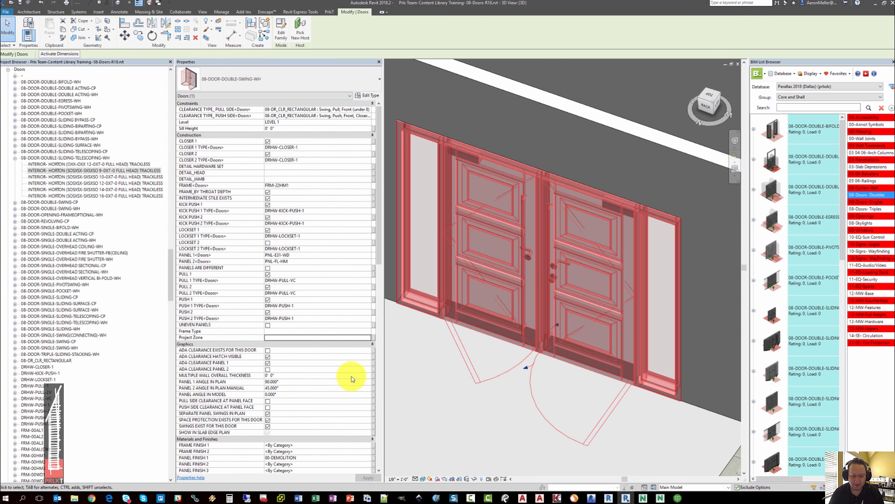
scroll(353, 379, "down", 2)
left_click(369, 414)
left_click(369, 412)
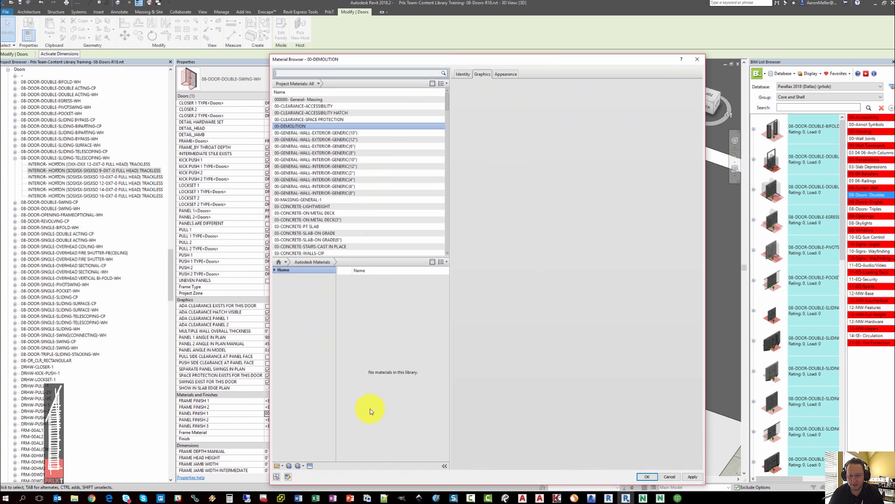
left_click_drag(446, 97, 446, 145)
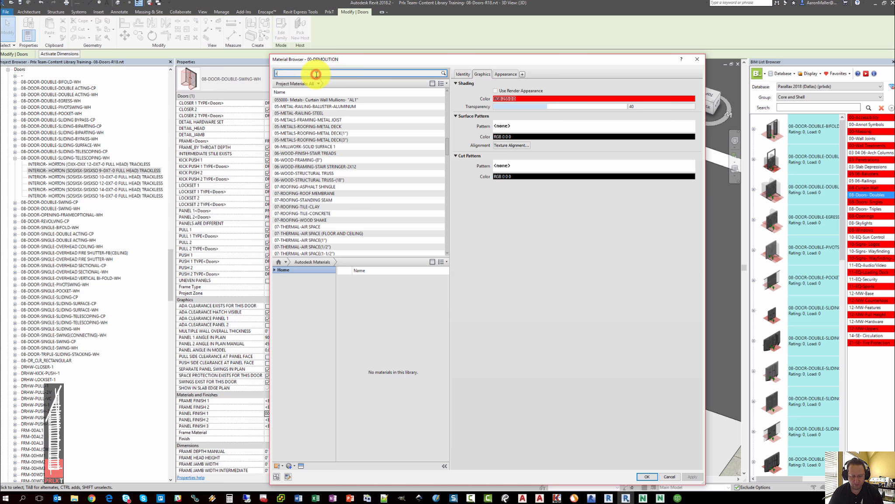
scroll(345, 238, "down", 5)
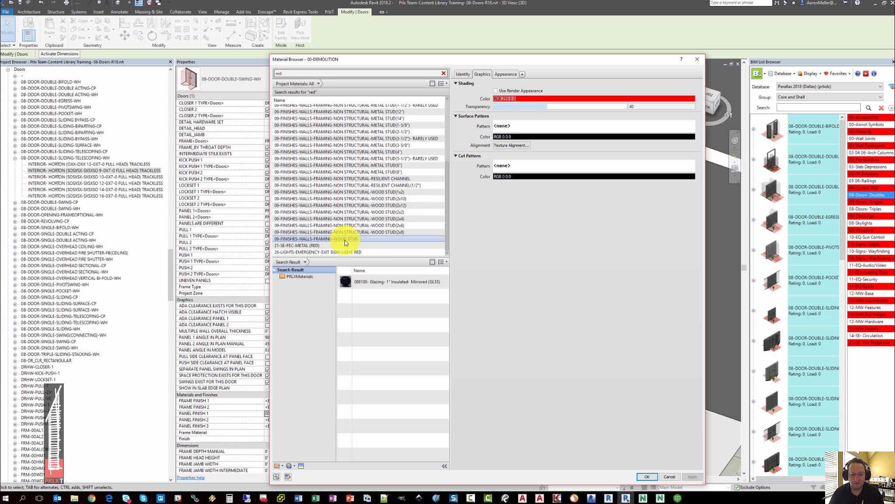
double_click(329, 247)
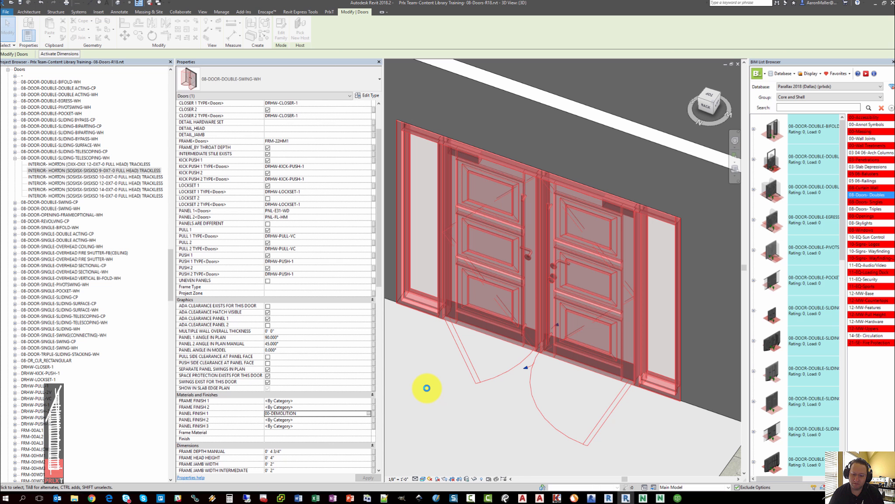
left_click(426, 389)
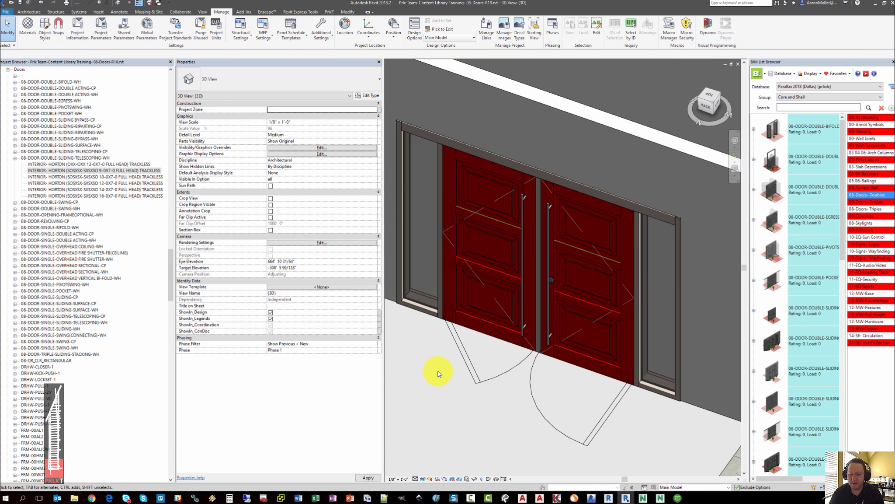
Review the frame and panel finish parameters in the double door's instance properties, and clear the selection
scroll(431, 367, "down", 2)
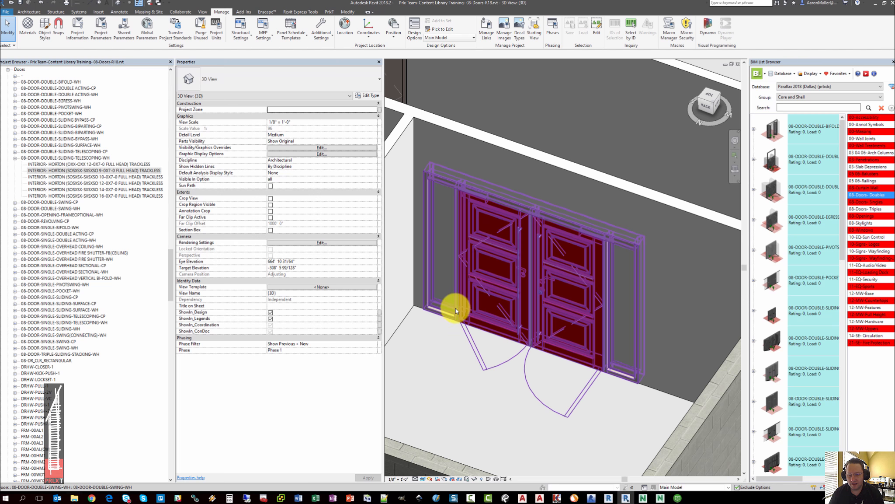
left_click(456, 307)
scroll(207, 328, "down", 8)
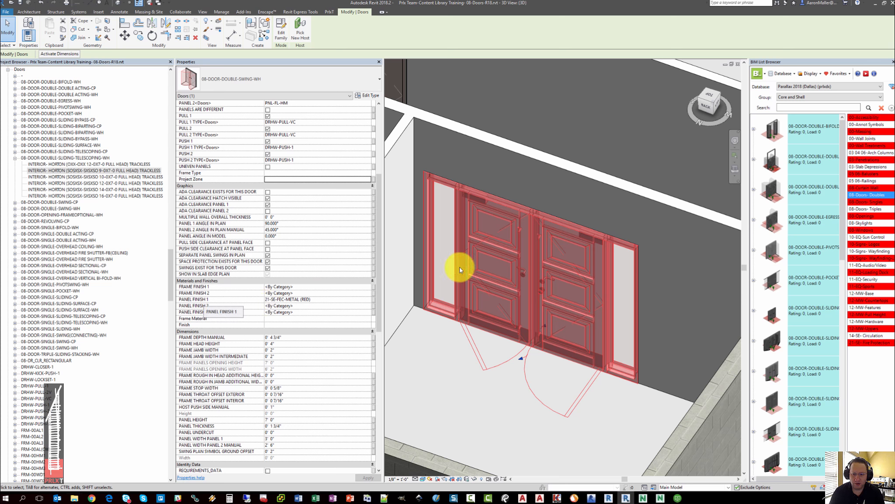
left_click(466, 366)
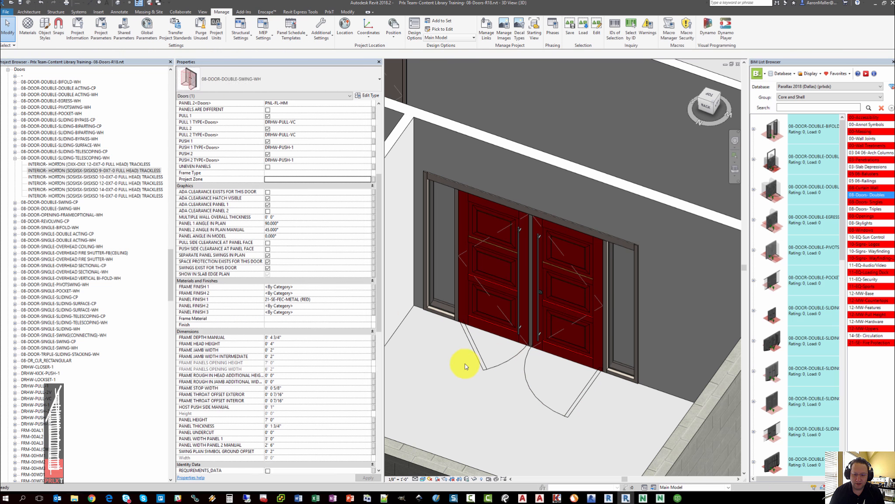
left_click(459, 305)
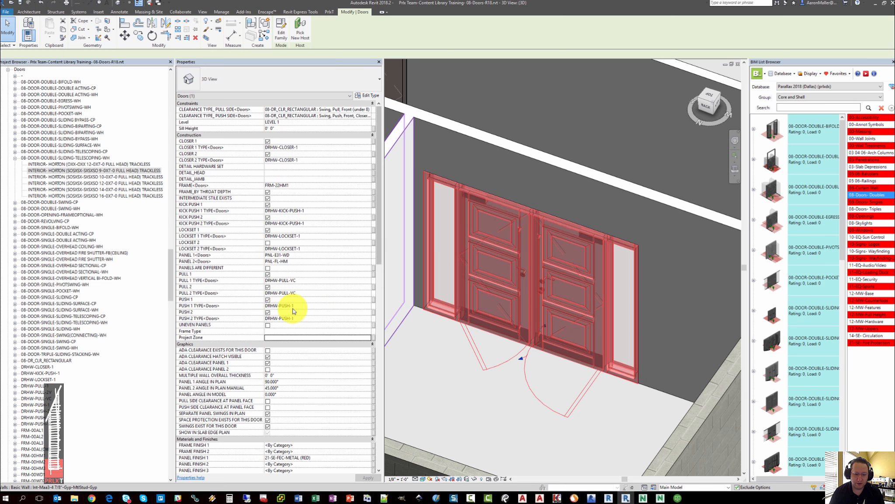
scroll(280, 394, "down", 5)
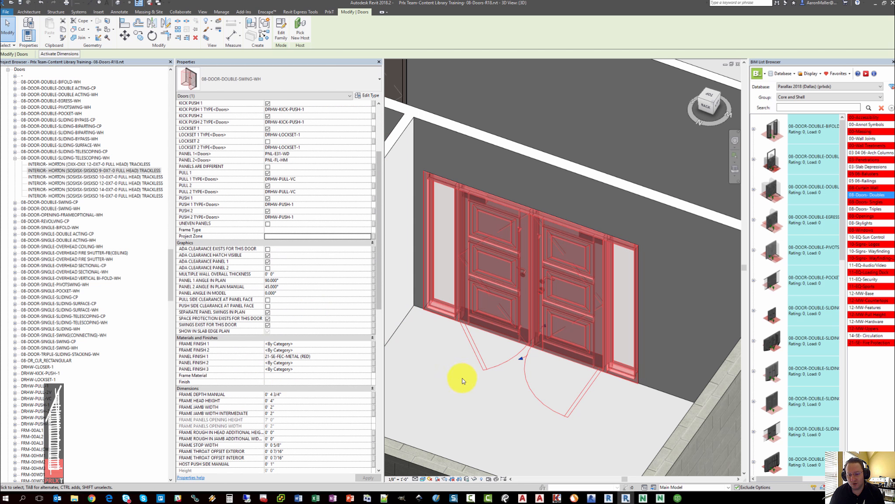
left_click(461, 366)
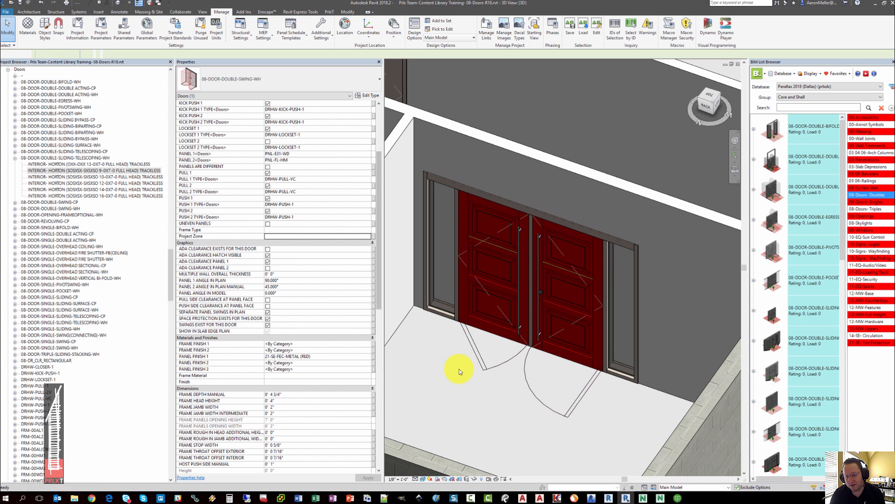
Change both the Panel 1 and Panel 2 types of the double door to PNL-FG-HM and clear the selection
left_click(491, 321)
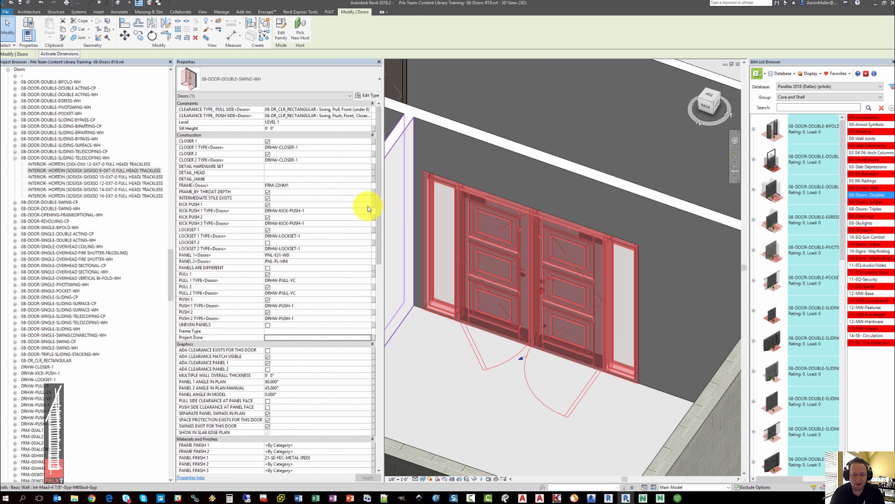
left_click(368, 261)
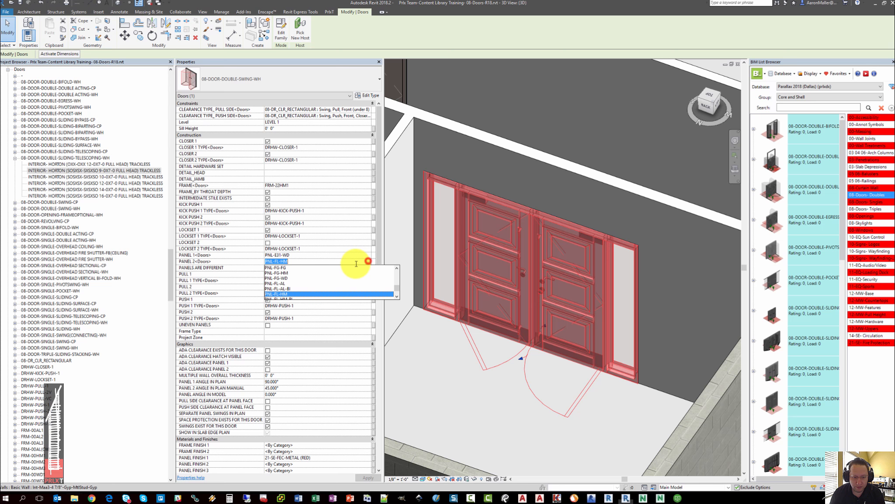
left_click(286, 272)
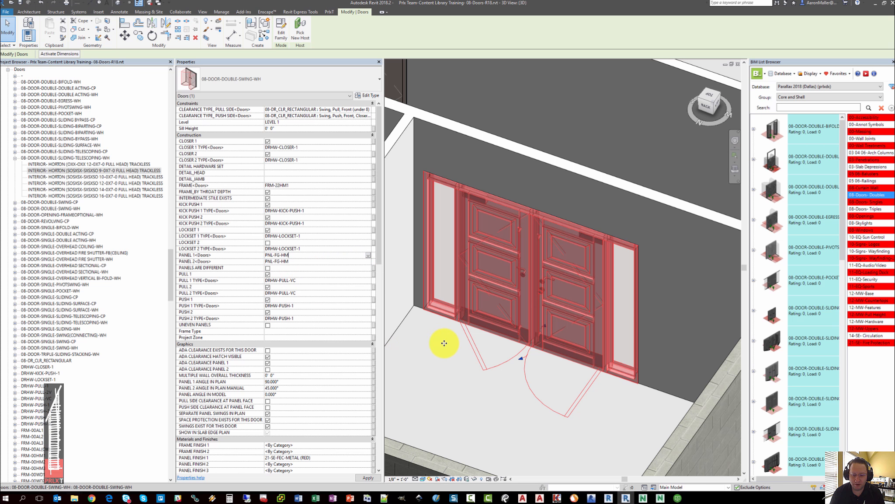
left_click(420, 366)
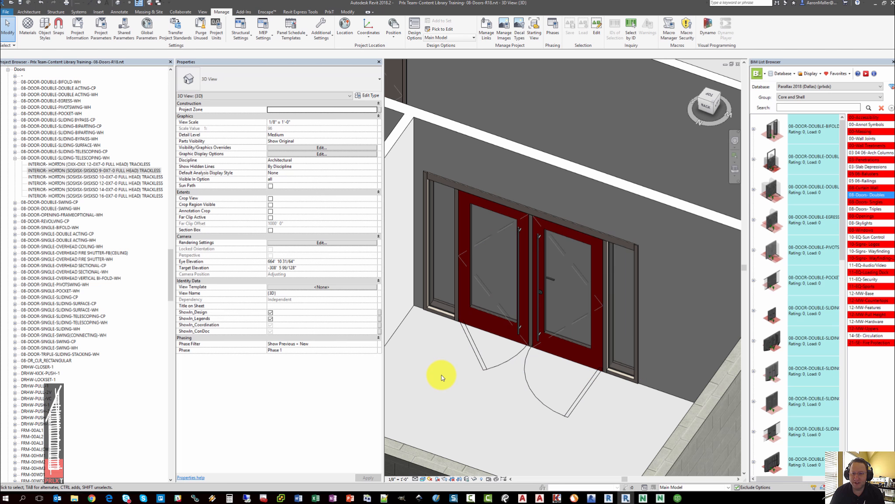
Copy the material value of the double door's Panel Finish 1 parameter and clear the selection
middle_click_drag(458, 373, 464, 375, "shift")
scroll(476, 348, "up", 3)
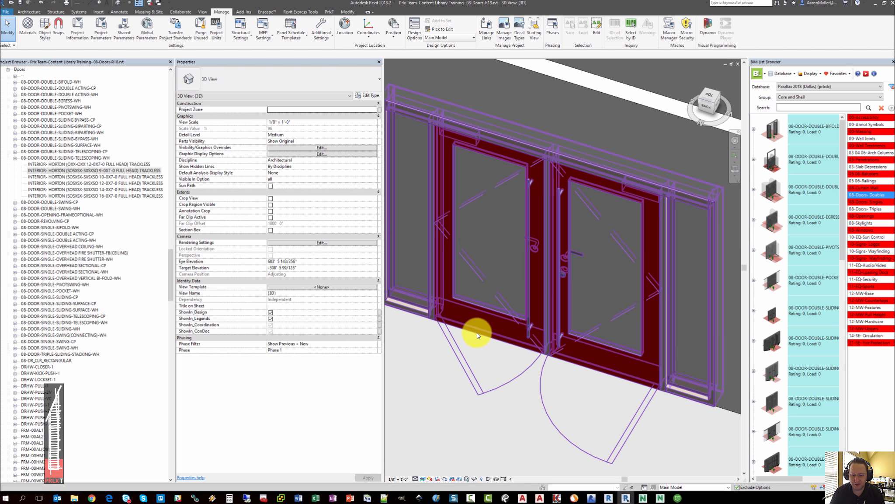
left_click(479, 335)
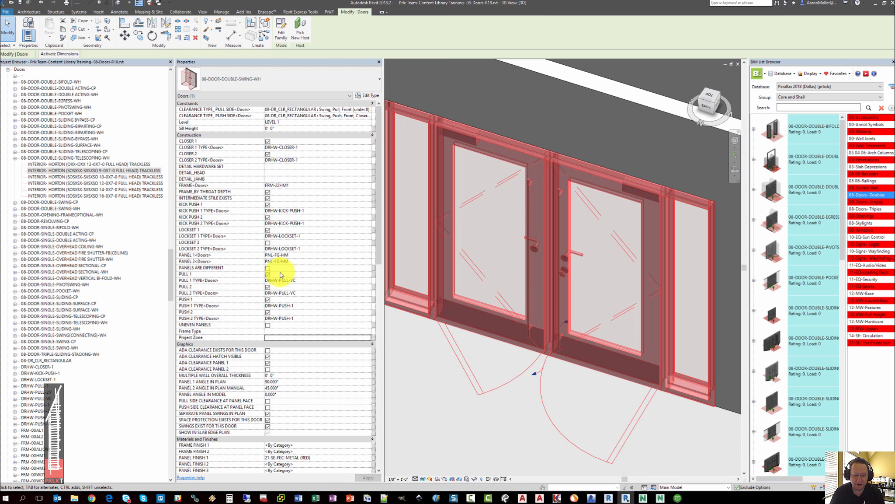
scroll(293, 341, "down", 19)
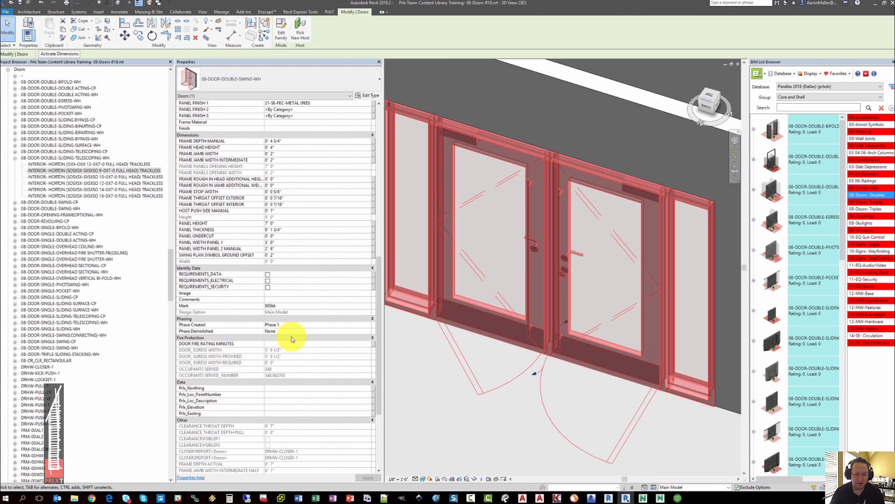
scroll(258, 316, "up", 4)
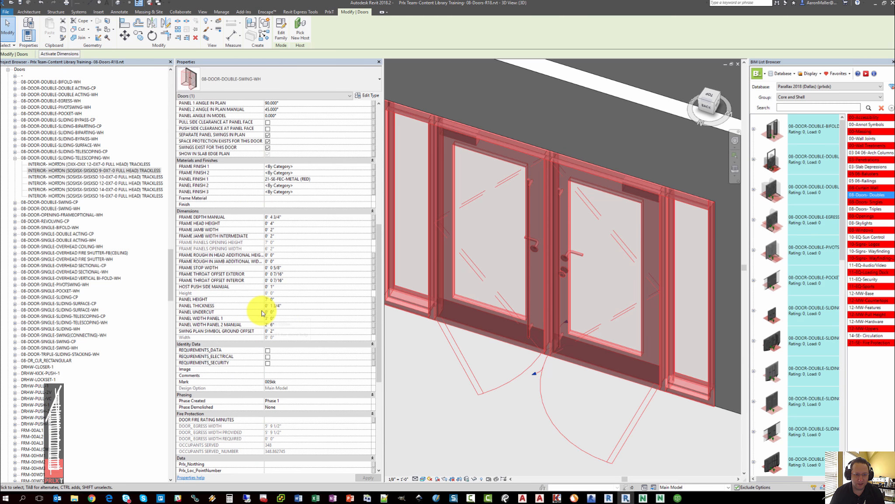
left_click(315, 178)
key("ctrl+c")
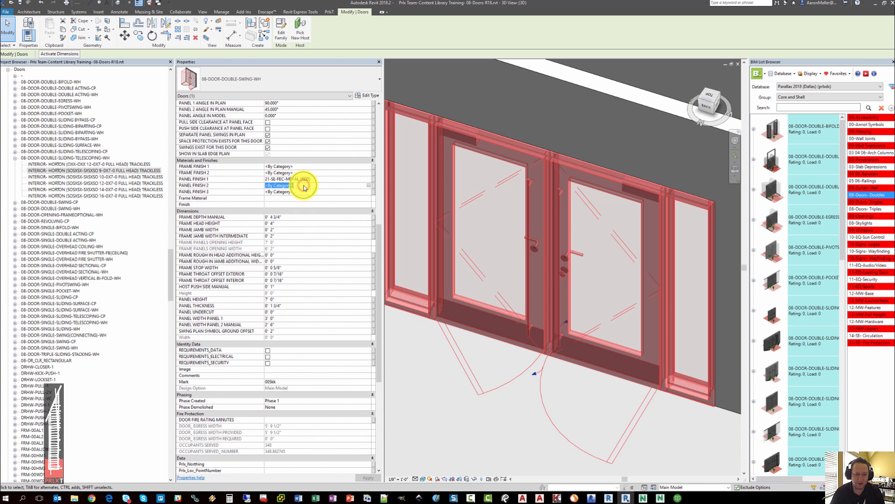
left_click(476, 407)
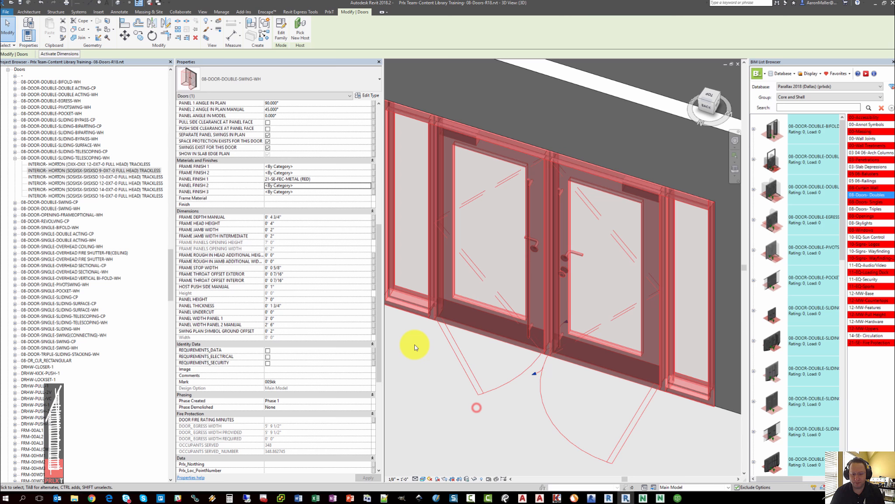
left_click(445, 348)
scroll(464, 368, "down", 2)
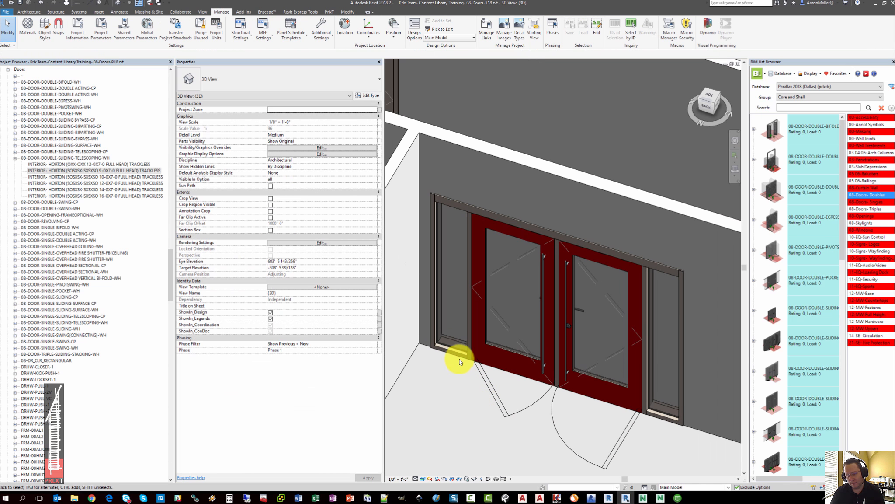
Set the double door's Frame Finish 1 to the copied 21-SE-FEC-METAL (RED) material and clear the selection
left_click(499, 364)
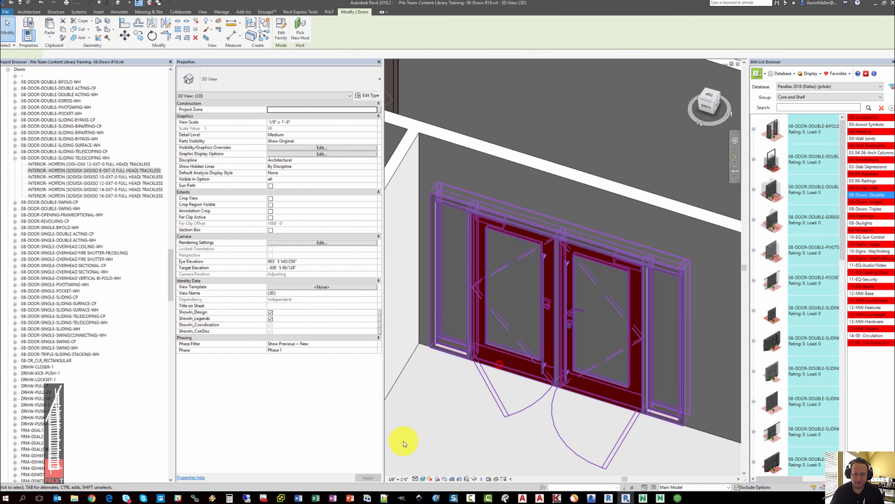
scroll(304, 336, "down", 5)
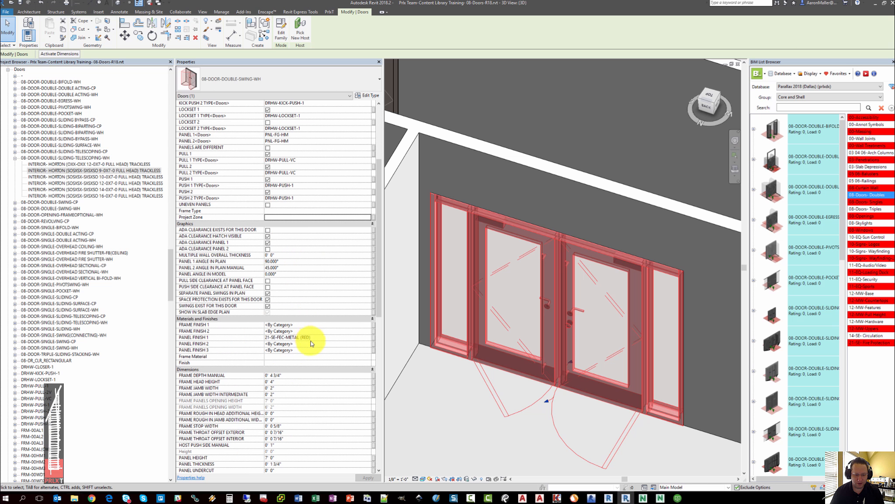
left_click(318, 338)
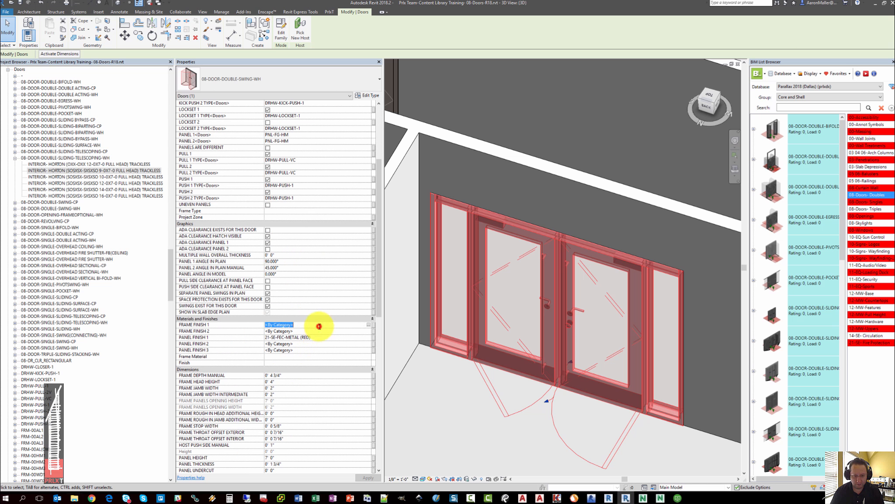
key("ctrl+v")
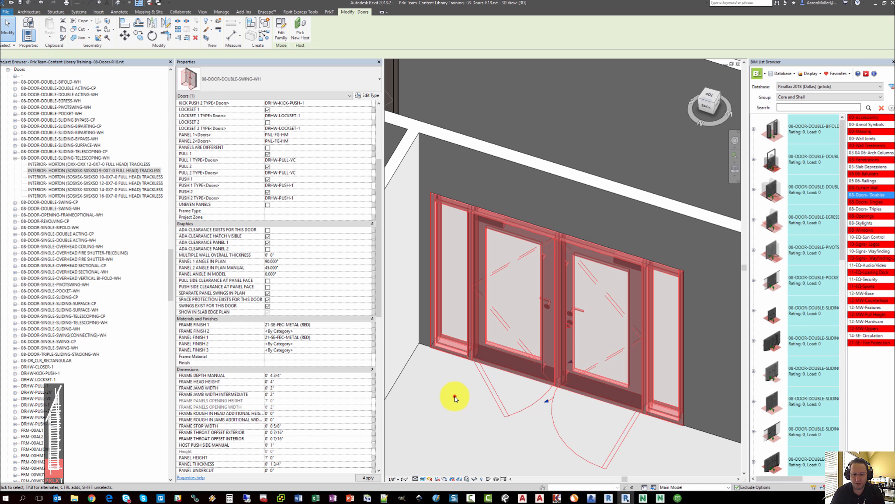
left_click(455, 396)
middle_click_drag(463, 411, 444, 378)
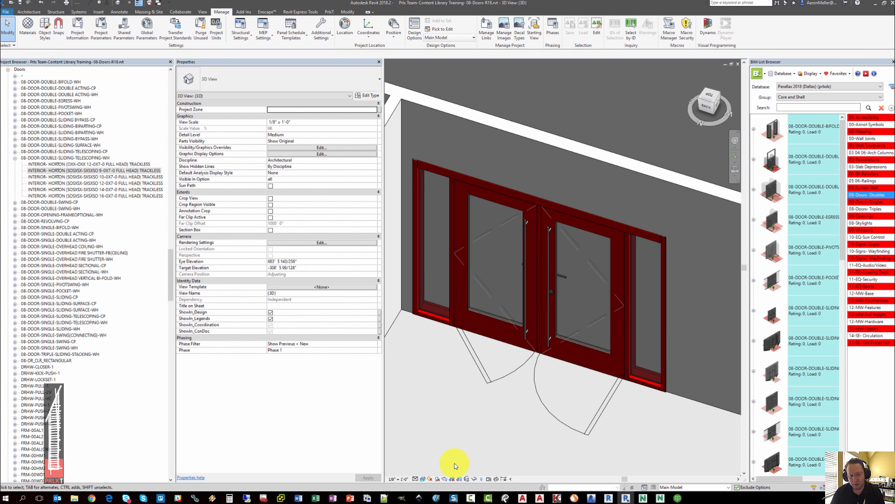
middle_click_drag(457, 434, 458, 420)
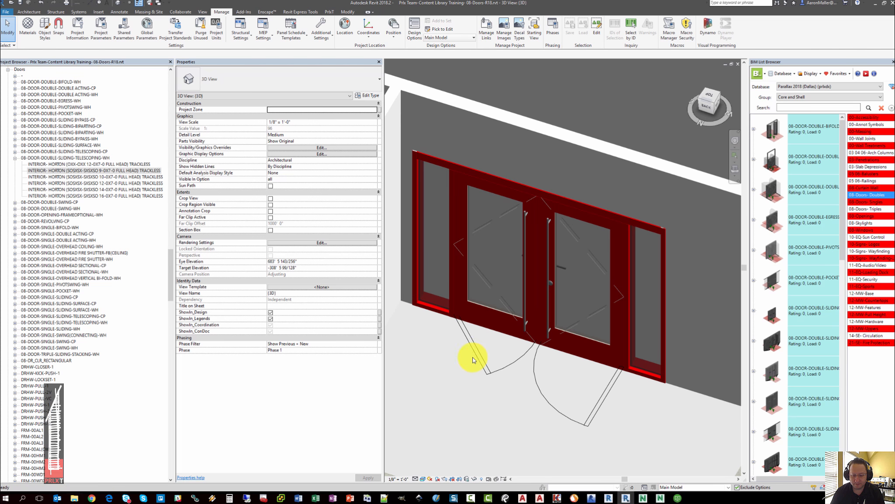
Review the double door's frame and panel finish parameters, clear the selection, and inspect the frame and panels in the 3D view
left_click(477, 322)
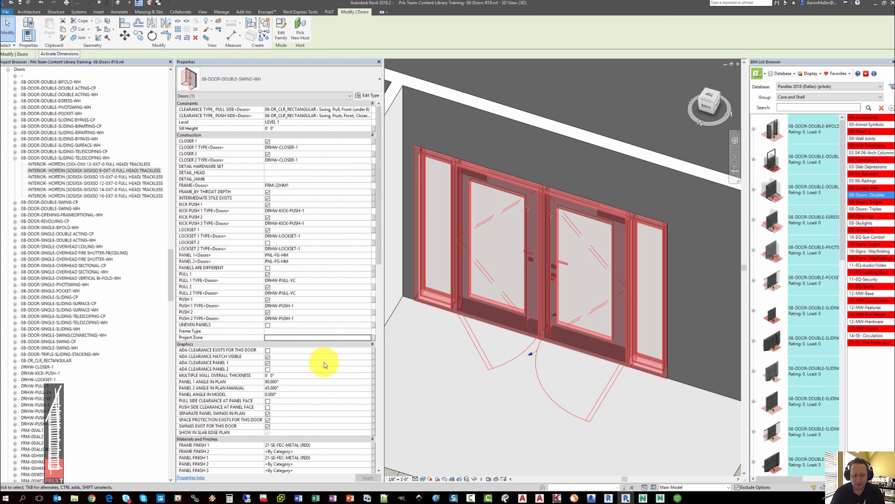
scroll(326, 363, "down", 4)
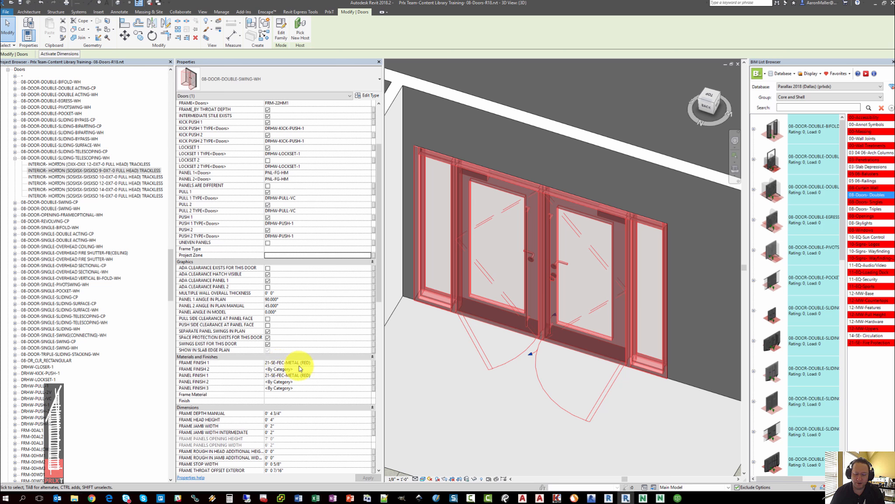
left_click(457, 363)
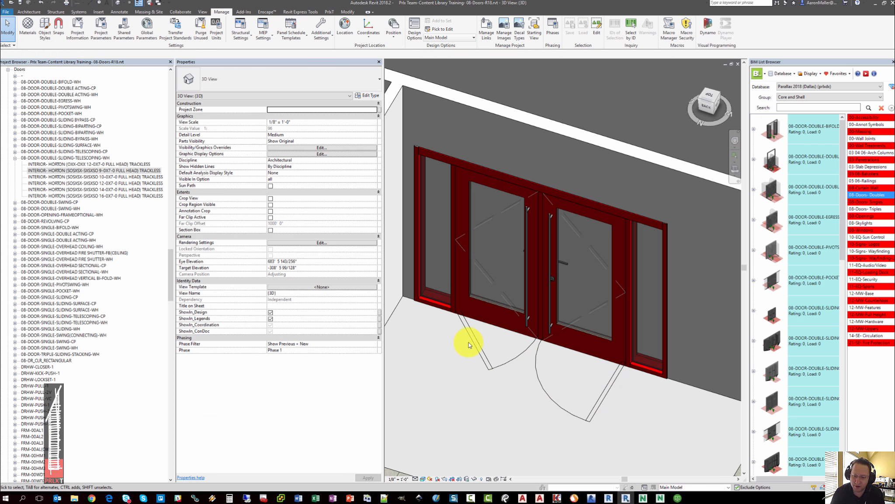
scroll(512, 331, "down", 2)
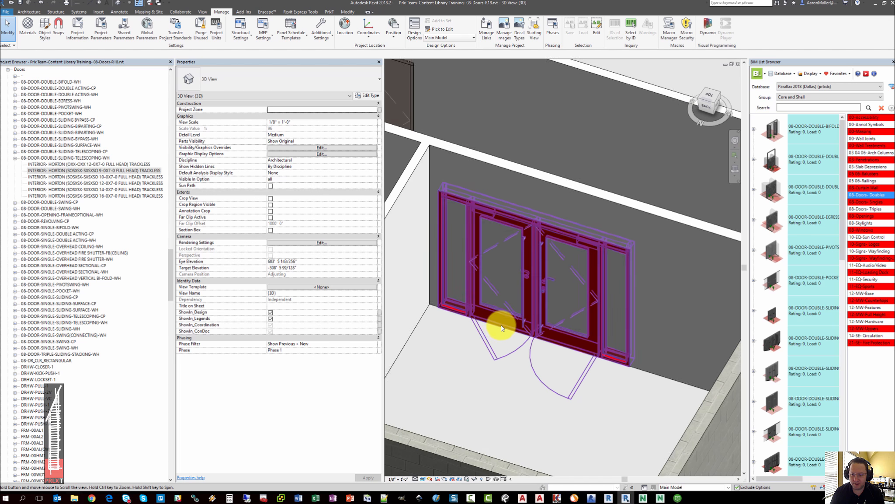
mouse_move(502, 325)
middle_mouse_down("shift")
mouse_move(498, 319)
mouse_move(495, 338)
middle_mouse_up("shift")
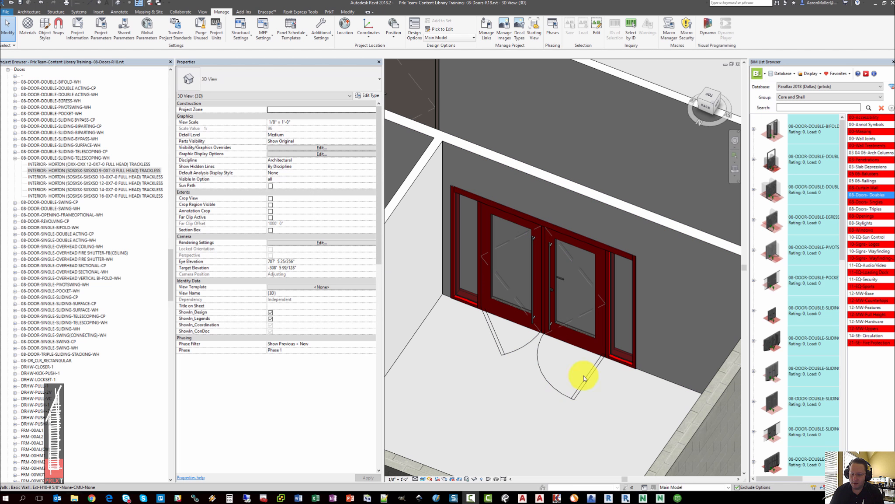
middle_click_drag(466, 365, 465, 403, "shift")
scroll(489, 357, "up", 3)
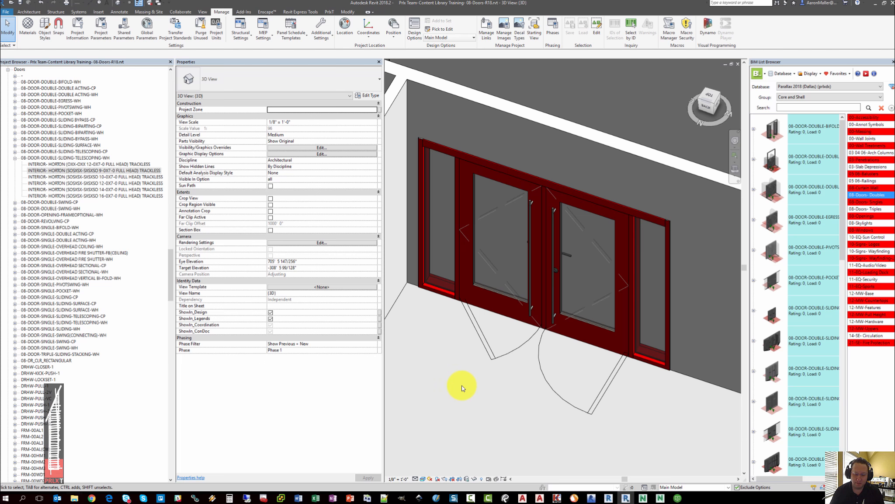
middle_click_drag(458, 372, 468, 362, "shift")
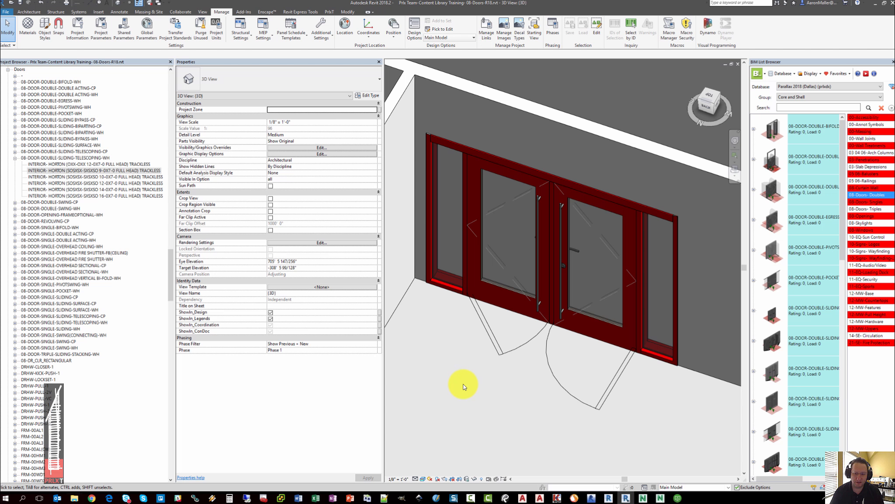
left_click(462, 377)
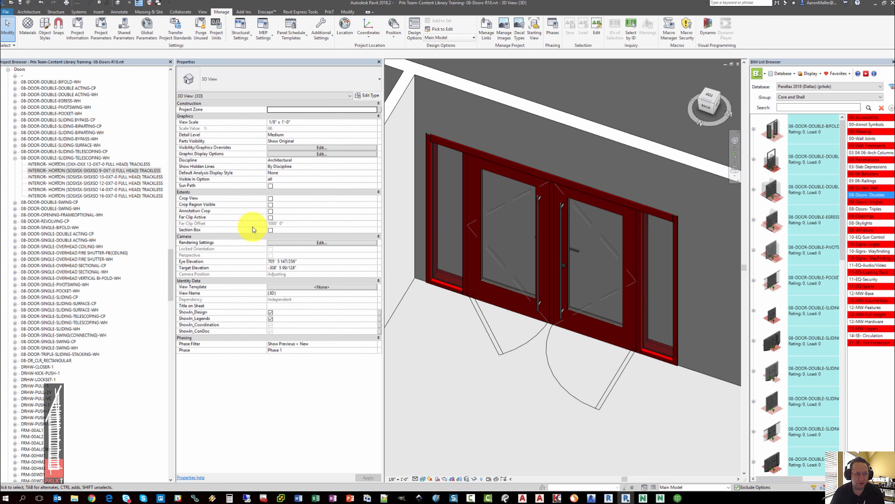
Create a camera view from the Level 1 partial floor plan, placed in the room's upper-left corner and aimed at the double door, dismissing the save reminder
scroll(439, 240, "down", 3)
key("ctrl+Tab")
scroll(501, 235, "down", 2)
middle_click_drag(483, 263, 458, 305)
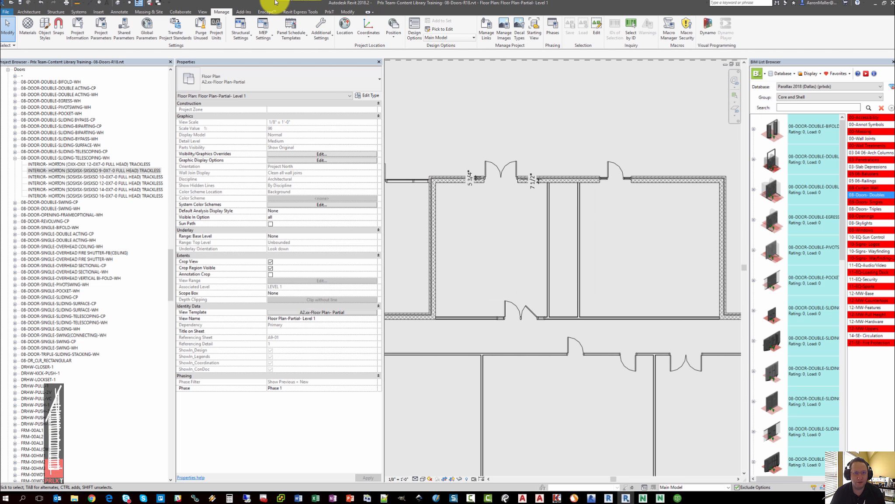
left_click(197, 13)
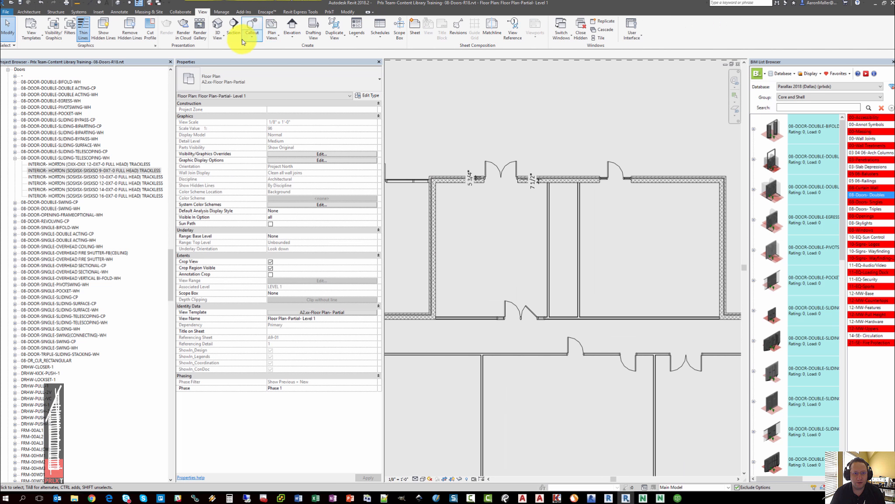
left_click(219, 37)
left_click(229, 66)
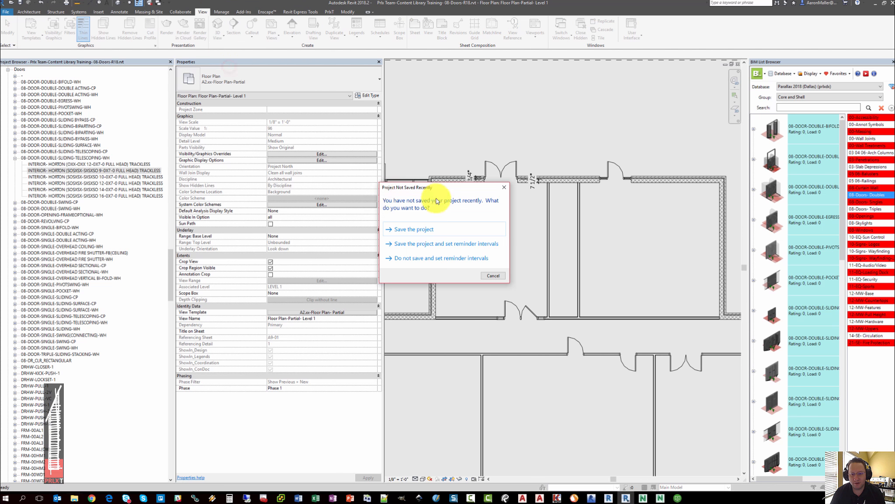
key("Escape")
left_click(443, 189)
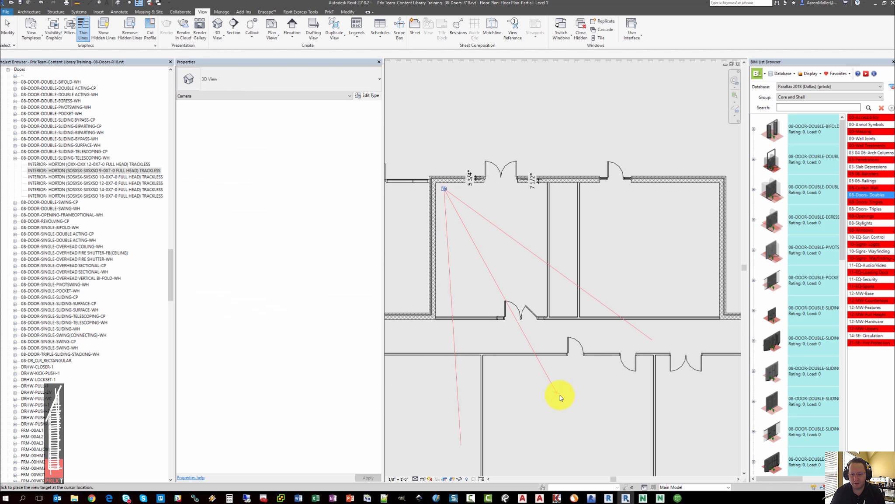
left_click(547, 327)
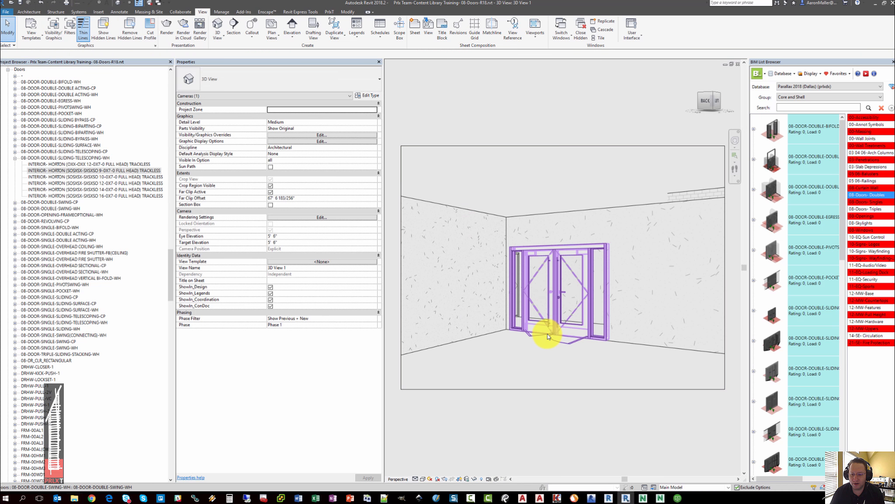
Hide the Doors subcategories GRAPHICS - ELEVATION SWING and GRAPHICS - PLAN SWING in the camera view's visibility overrides
scroll(558, 393, "up", 4)
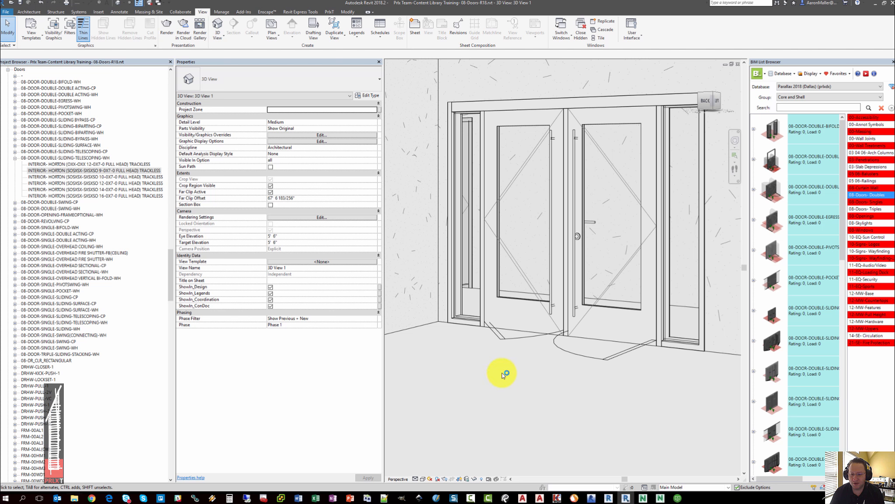
scroll(503, 374, "down", 6)
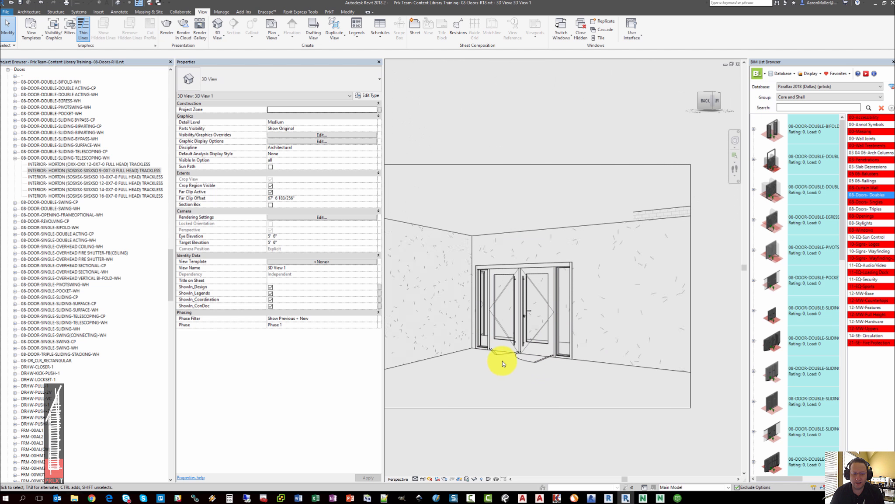
scroll(503, 362, "down", 3)
key("v")
key("g")
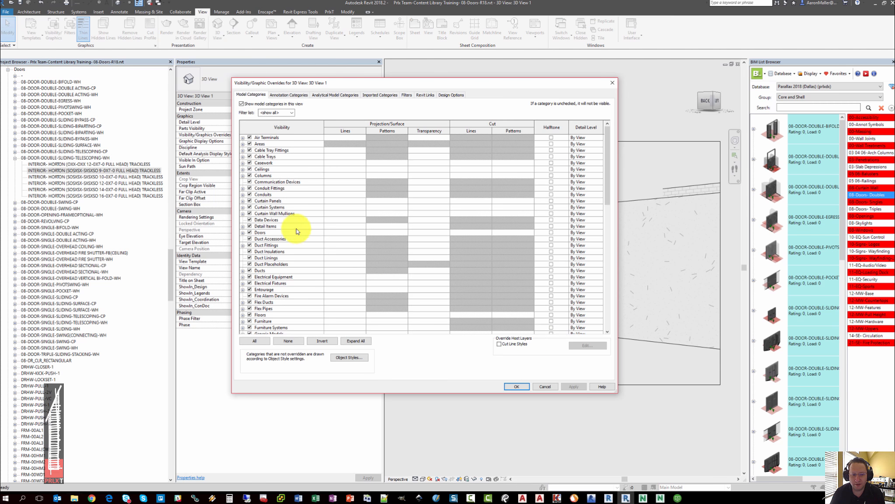
left_click(243, 232)
left_click_drag(324, 125, 369, 127)
left_click(314, 245)
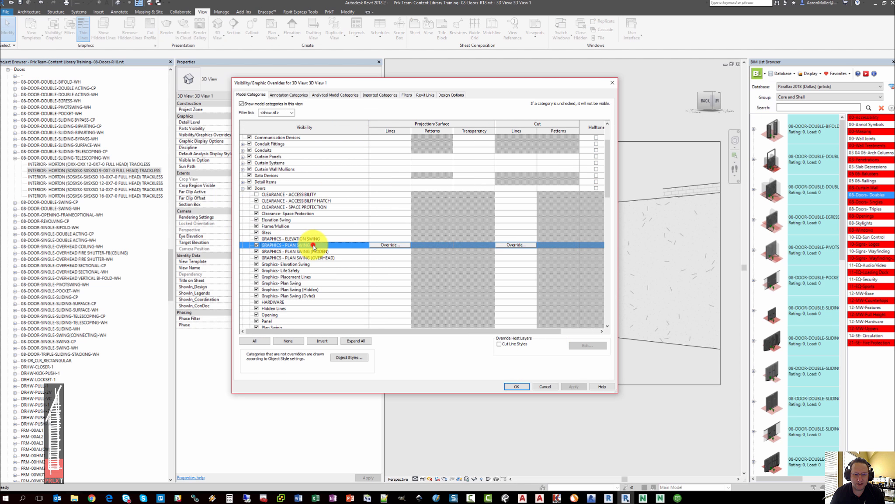
left_click(325, 237, "shift")
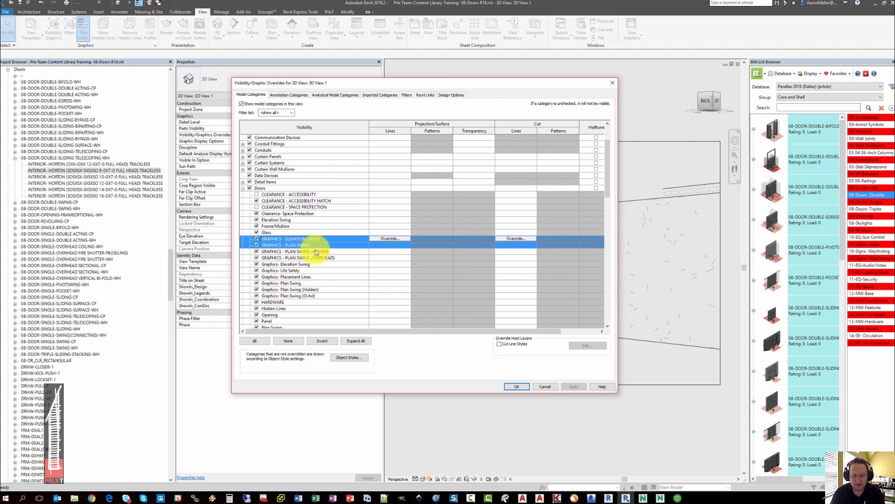
left_click(257, 238)
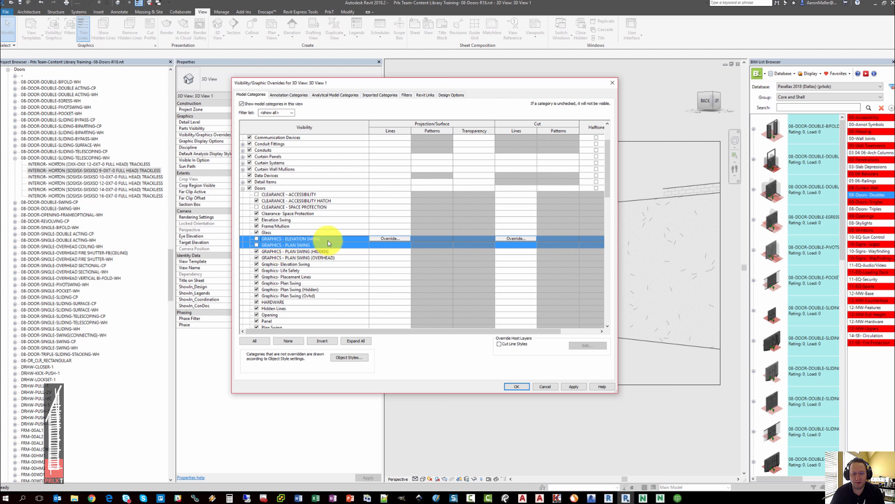
left_click(517, 386)
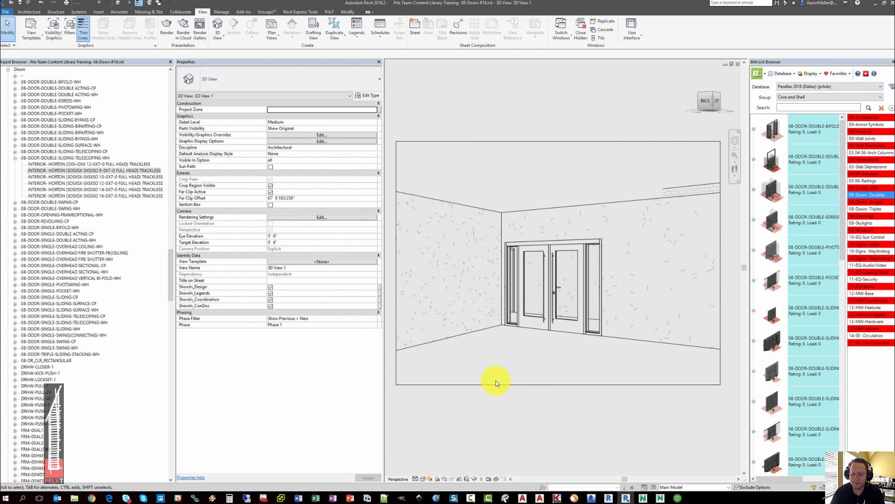
Examine the Doors subcategories Panel and Frame/Mullion in the camera view's visibility overrides, keeping the double door in sight
left_click(523, 323)
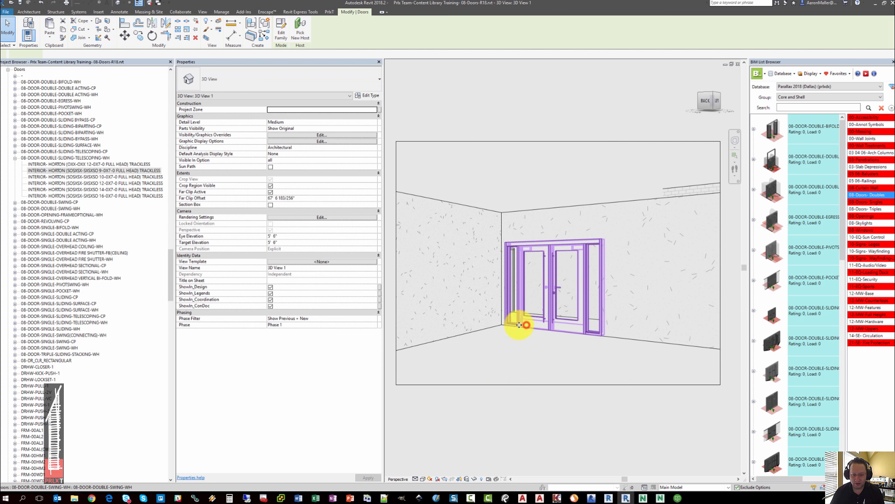
left_click(488, 344)
key("v")
key("g")
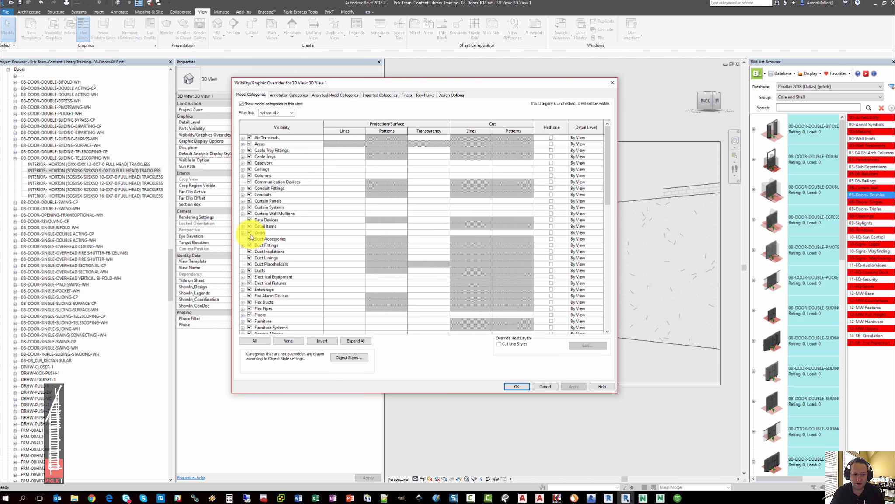
left_click(243, 232)
left_click_drag(316, 84, 146, 73)
left_click(117, 310)
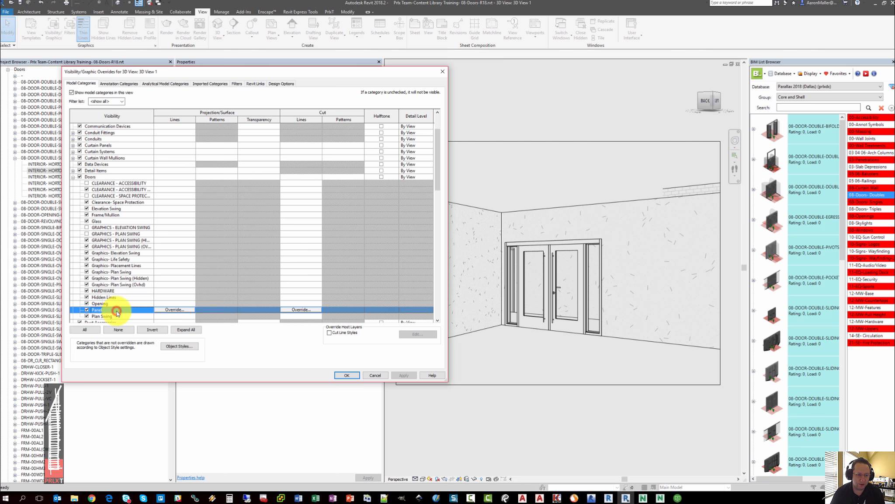
left_click(113, 216)
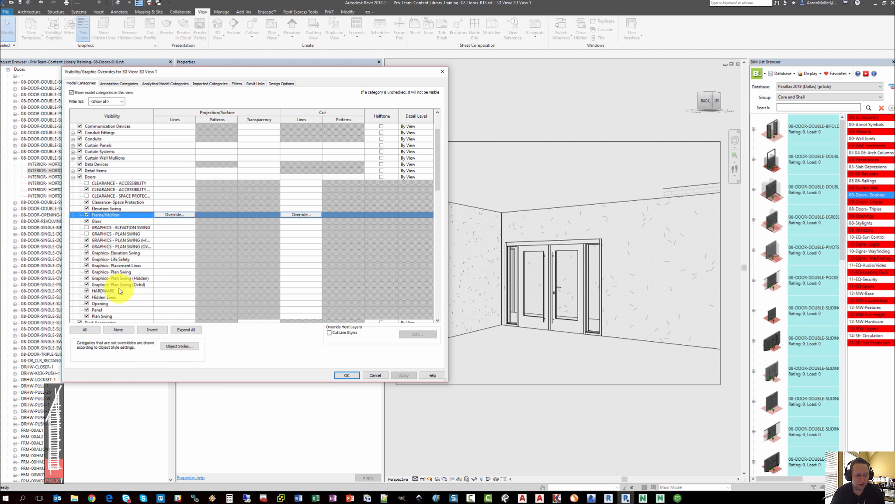
Hide the Doors subcategory HARDWARE in the camera view, apply it, and turn the subcategory back on
left_click(102, 291)
left_click(87, 290)
left_click(402, 375)
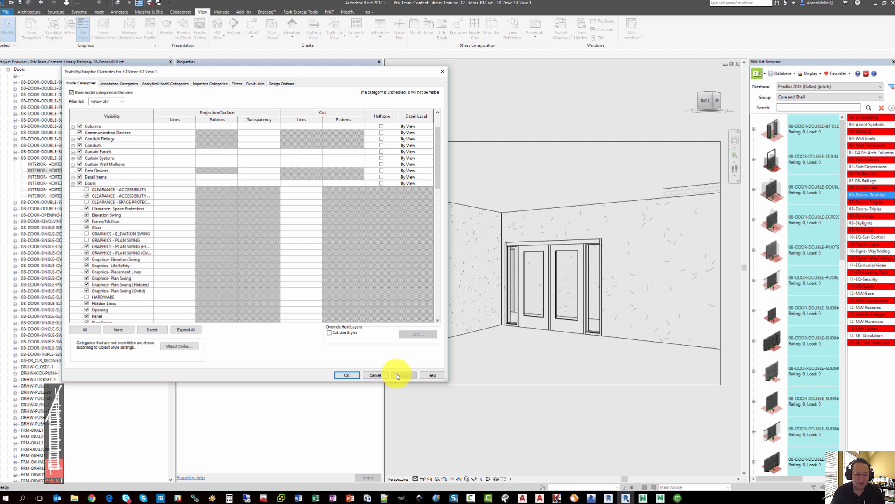
left_click(87, 298)
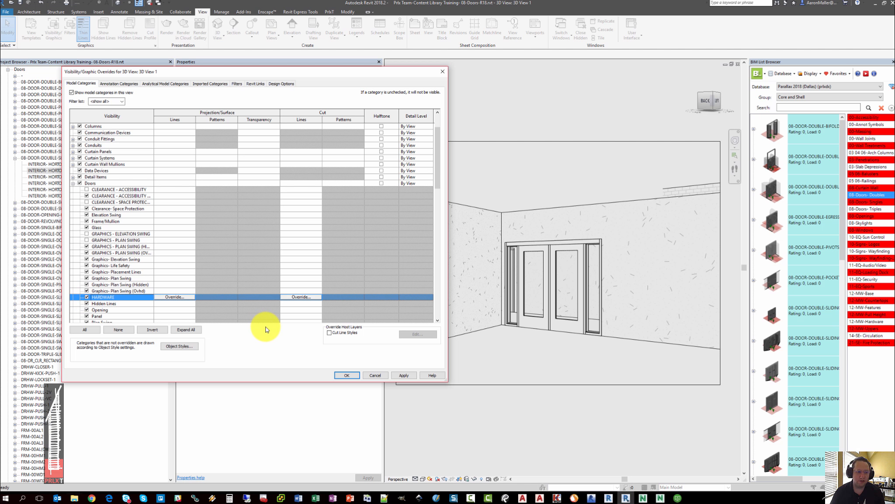
left_click(347, 376)
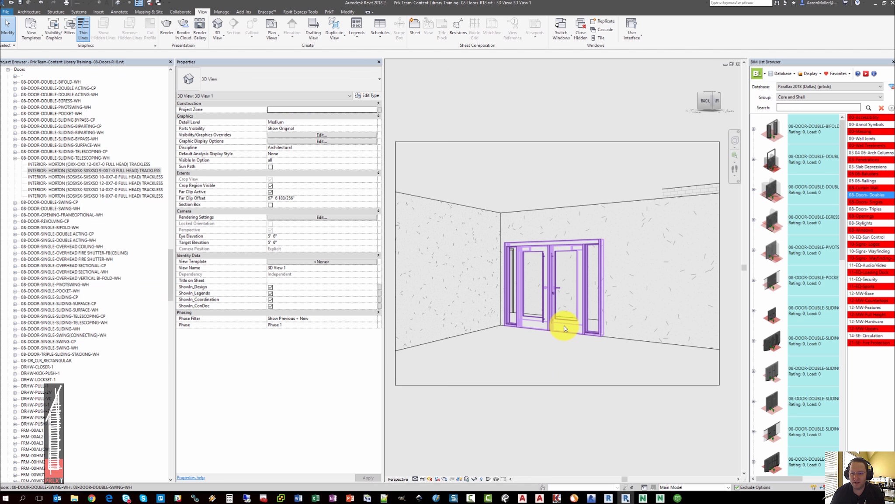
Select the double door in the default 3D view and review its Swing Plan Symbol Ground Offset parameter against the plan swing lines
scroll(565, 328, "up", 2)
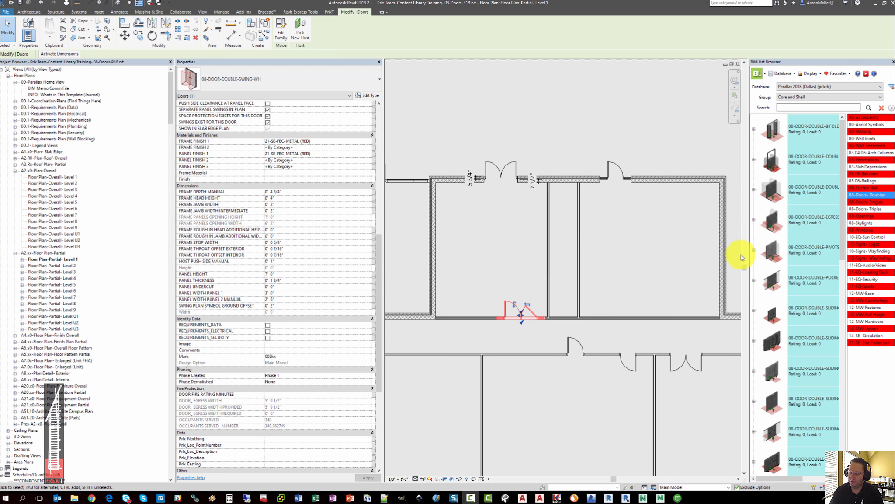
scroll(512, 309, "up", 4)
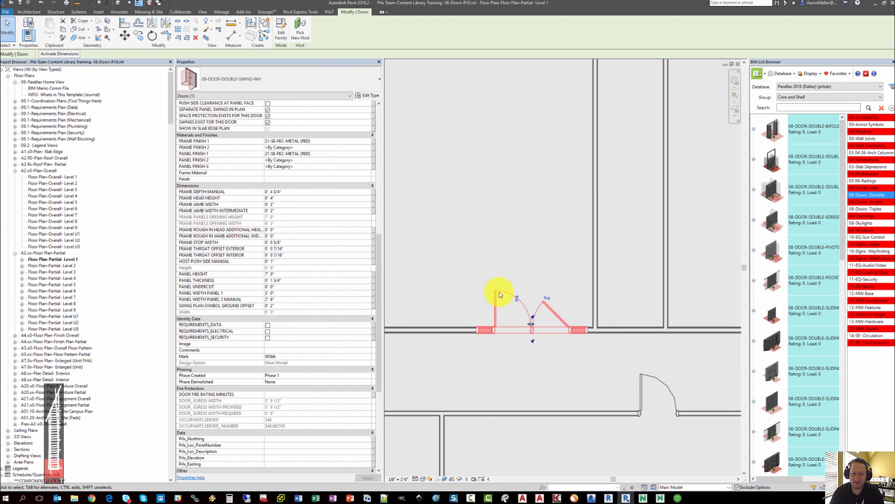
left_click(116, 2)
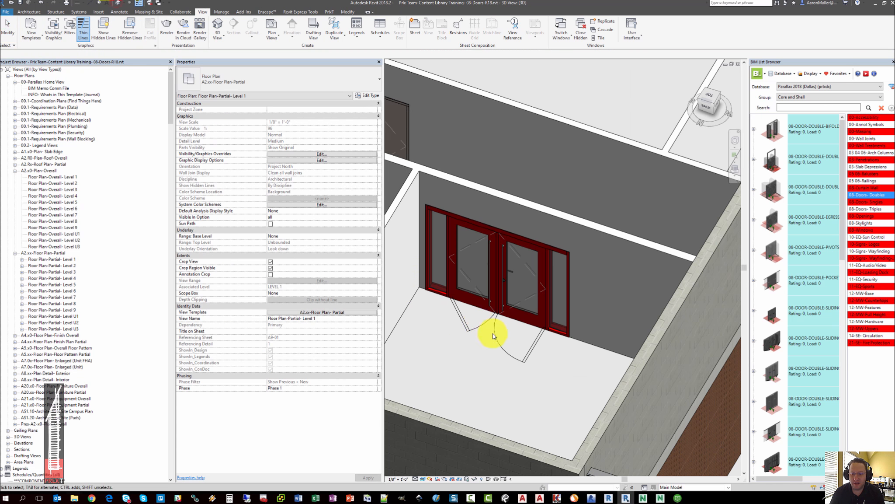
scroll(468, 336, "up", 4)
scroll(467, 335, "up", 3)
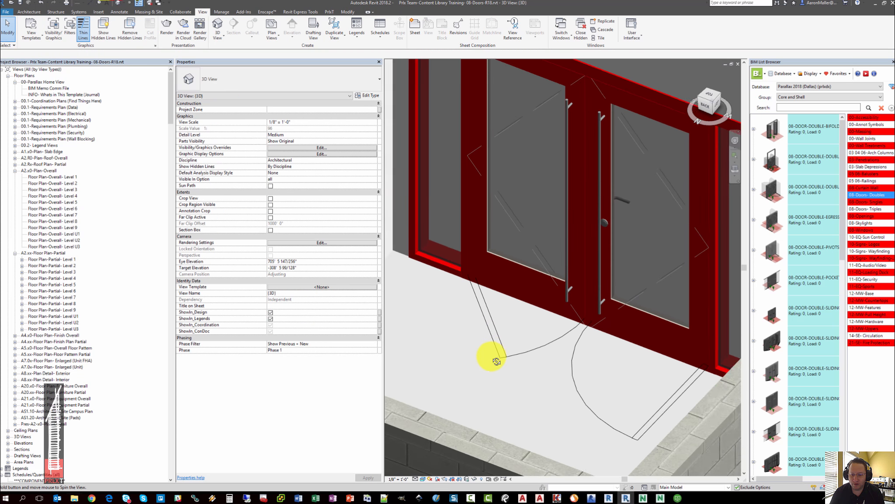
left_click(496, 336)
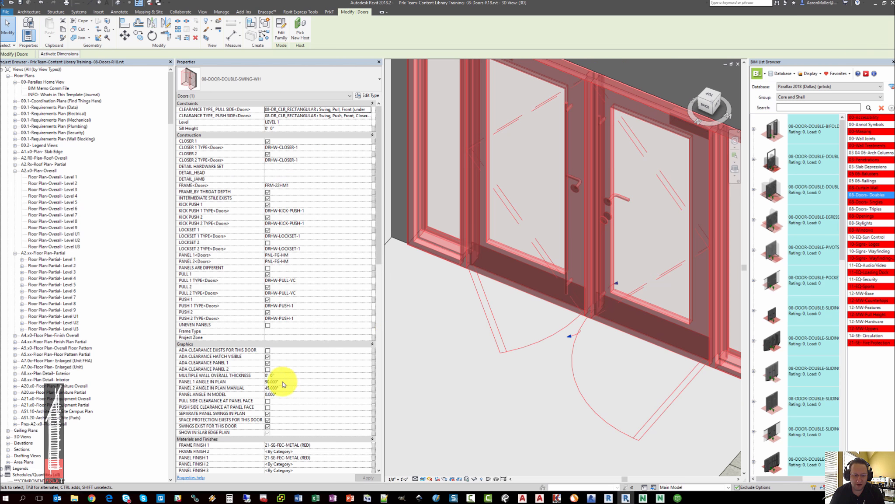
scroll(279, 380, "down", 10)
scroll(282, 381, "down", 1)
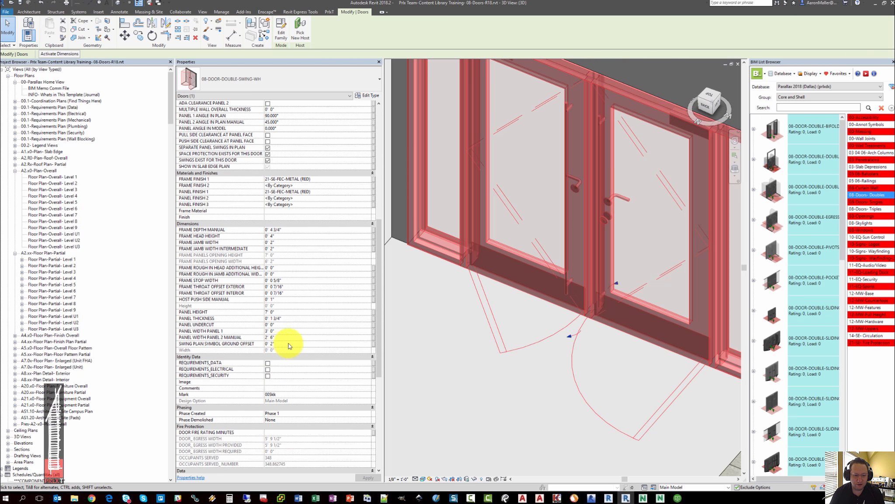
left_click(430, 312)
middle_click_drag(430, 313, 439, 311)
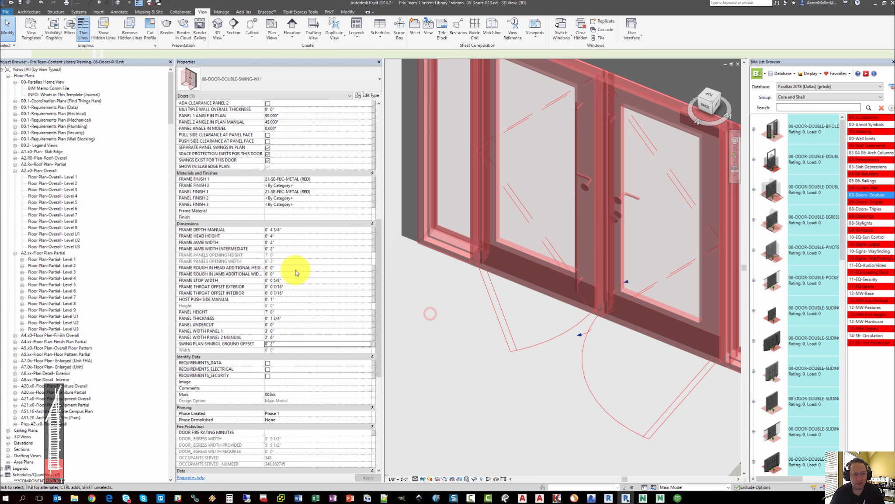
Start a footprint roof in the Level 1 partial floor plan with type FLOOR-FIN-INT-VCT1 and a base offset of 0
key("ctrl+Tab")
scroll(494, 278, "down", 3)
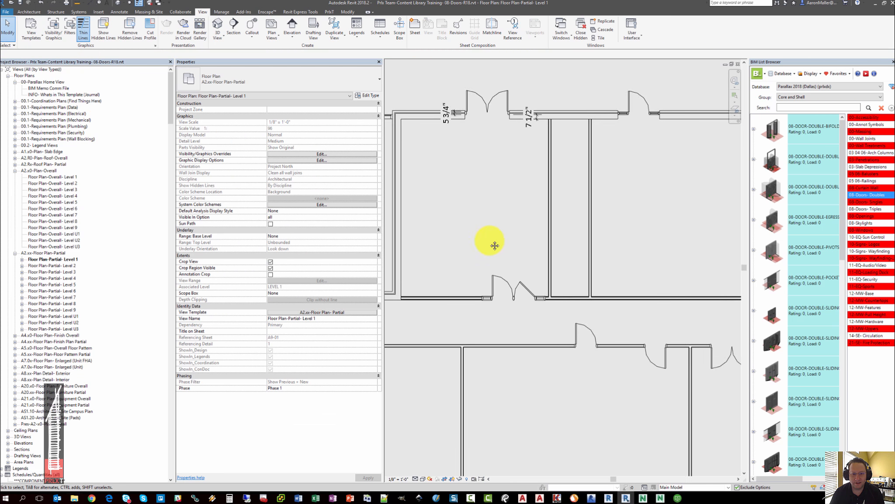
middle_click_drag(494, 245, 554, 258)
left_click(29, 12)
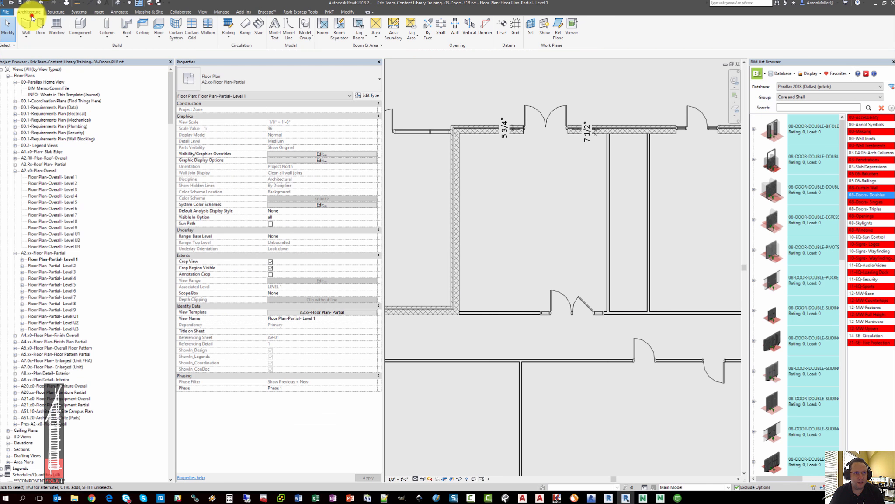
left_click(127, 26)
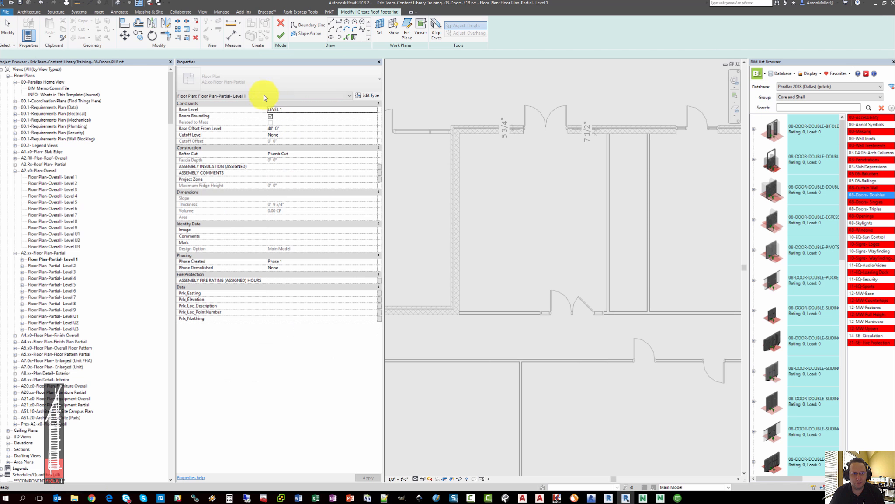
left_click(245, 85)
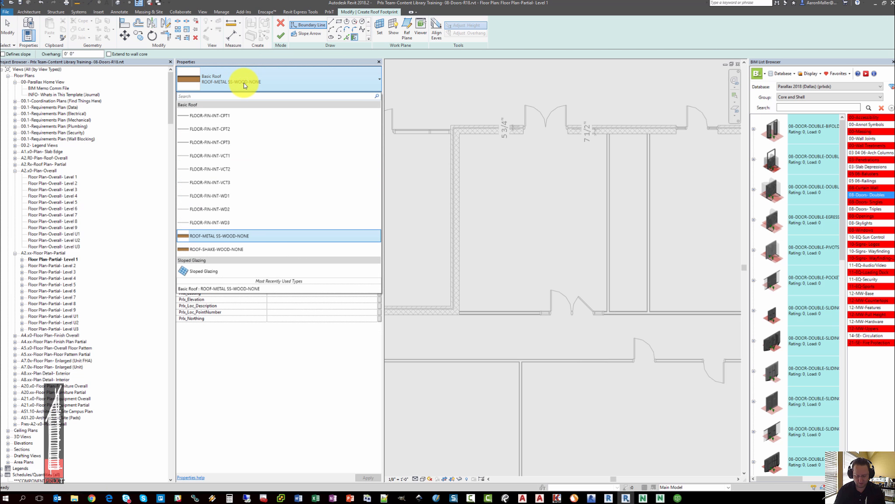
type("vct")
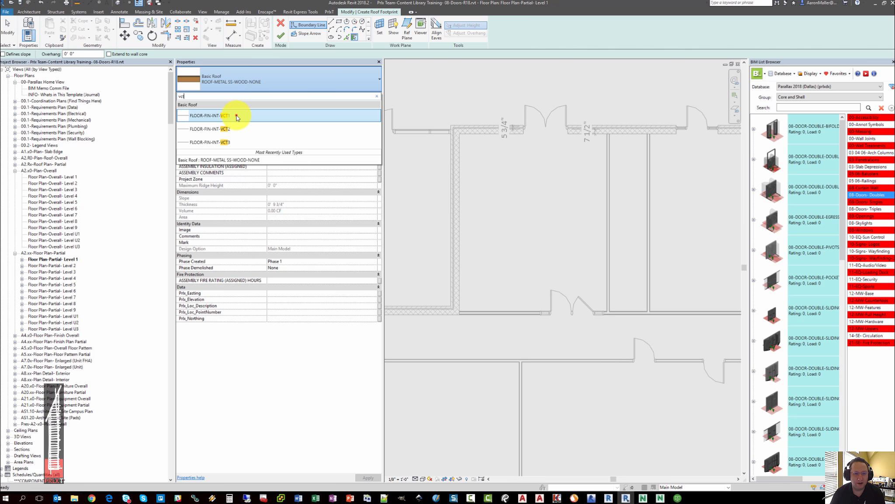
left_click(237, 117)
left_click(293, 130)
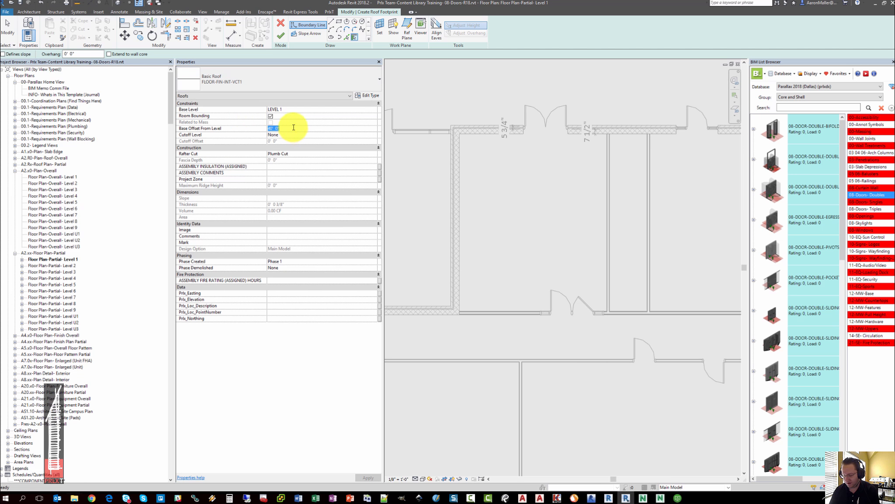
type("0")
Sketch a rectangular boundary along the inside wall faces of the double door's room and finish the roof footprint
left_click(339, 21)
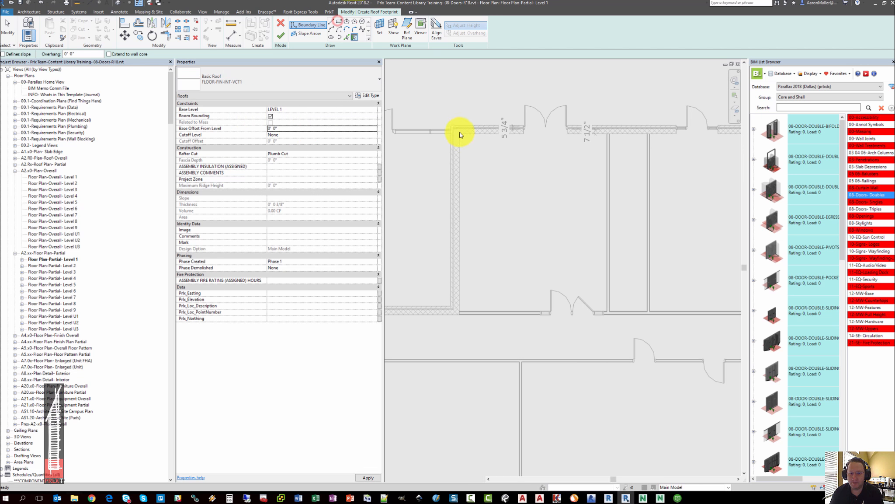
left_click(339, 21)
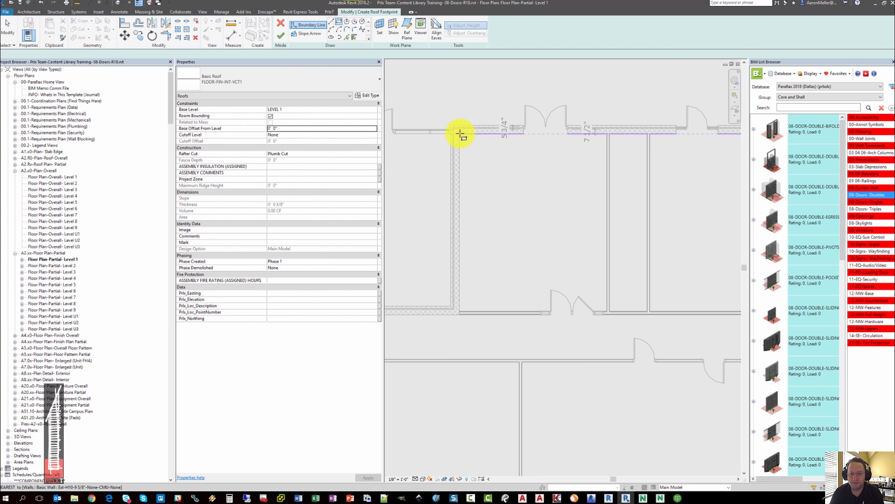
left_click(460, 134)
scroll(621, 319, "up", 4)
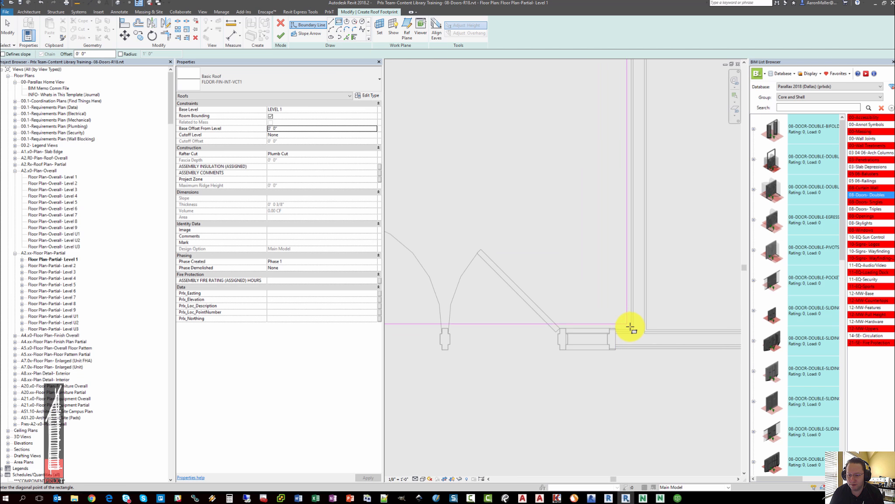
left_click(630, 327)
key("Escape")
scroll(540, 206, "down", 2)
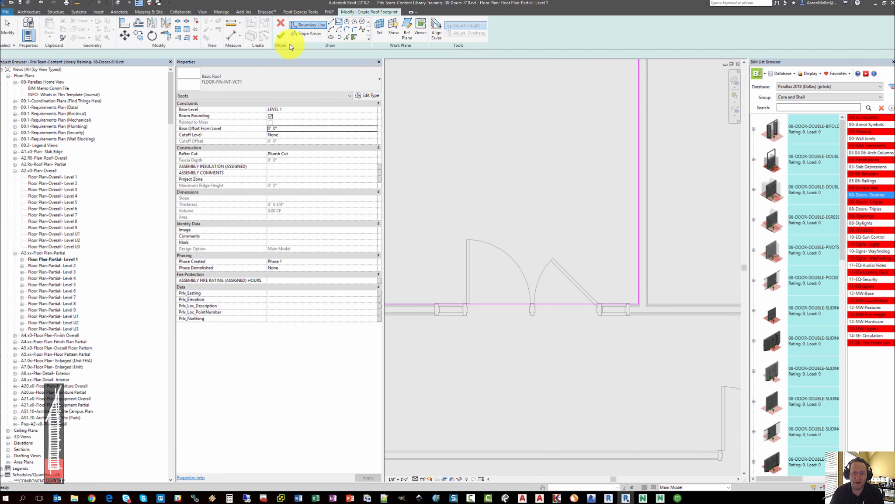
left_click(281, 33)
Open the Level 1 partial floor pattern plan from the A5.xx floor pattern views
scroll(544, 248, "down", 2)
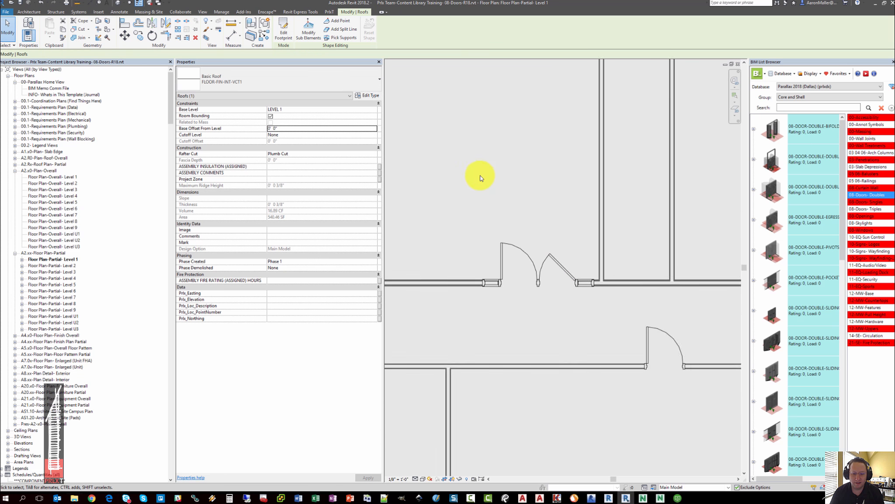
middle_click_drag(480, 176, 512, 196)
left_click_drag(170, 84, 170, 89)
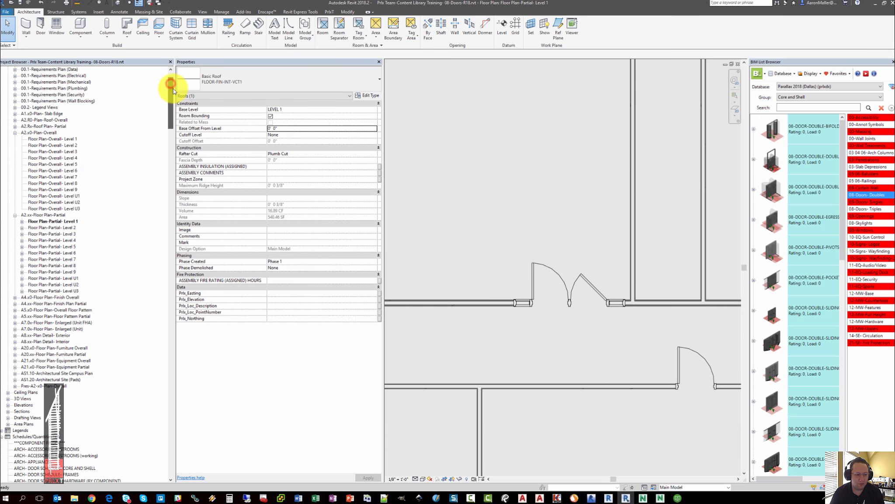
left_click(77, 317)
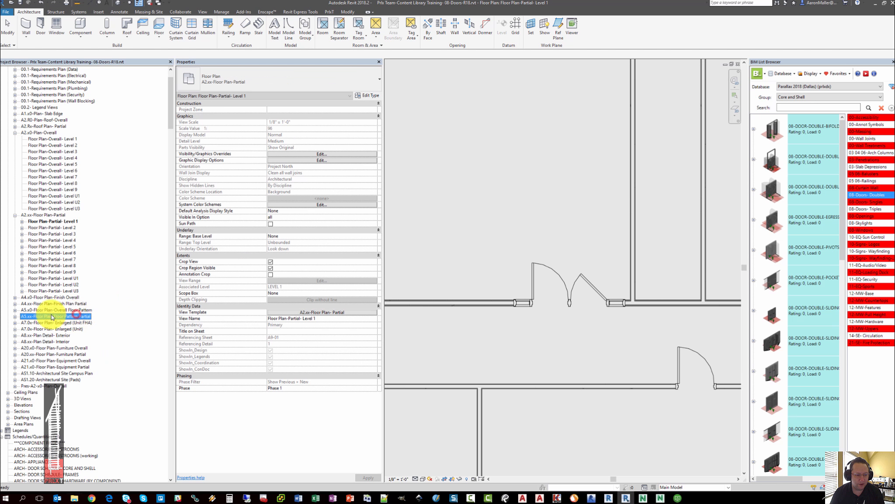
left_click(15, 316)
left_click(54, 324)
double_click(55, 324)
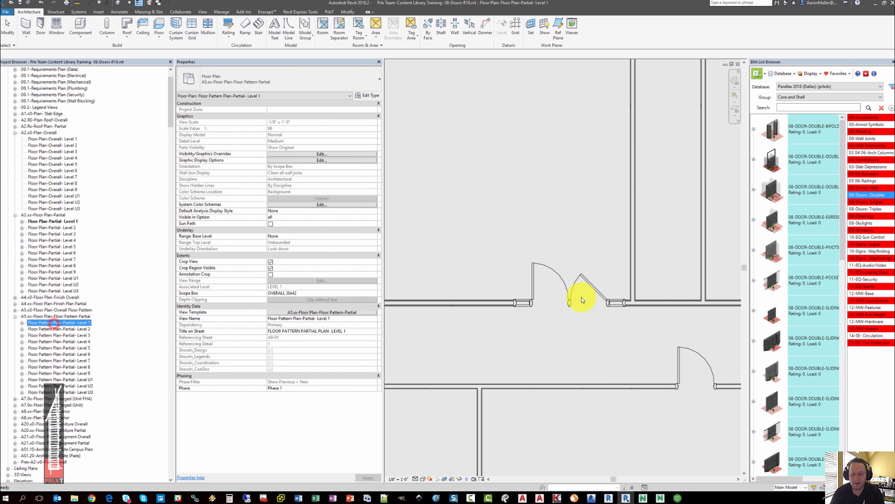
Inspect the floor finish around the double door in the pattern plan and review the door's Swing Plan Symbol Ground Offset parameter
left_click(575, 290)
left_click(469, 322)
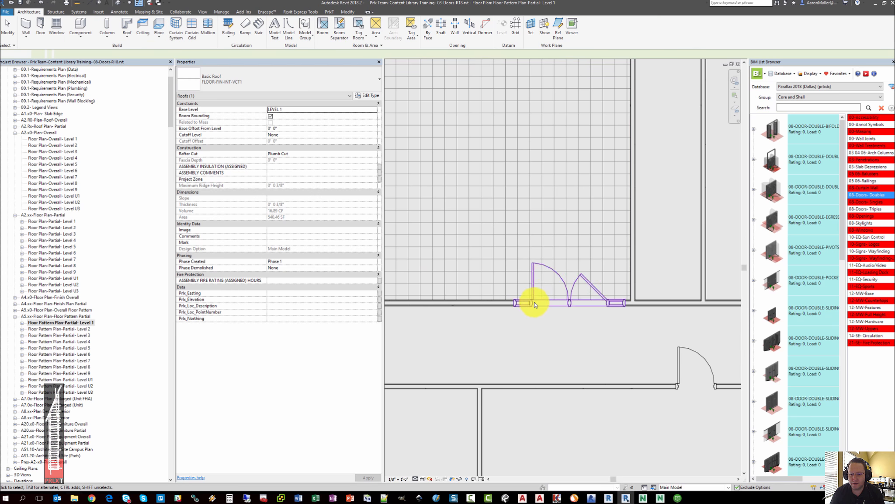
scroll(547, 414, "up", 2)
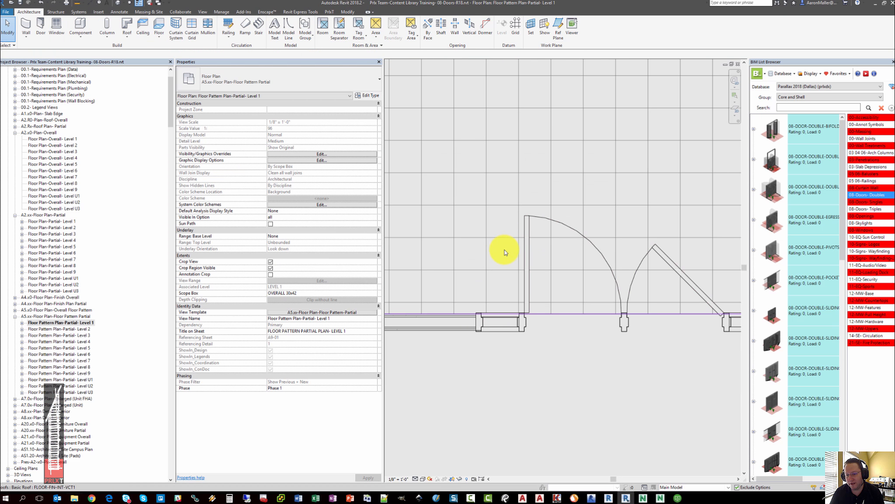
left_click(526, 243)
scroll(284, 346, "down", 5)
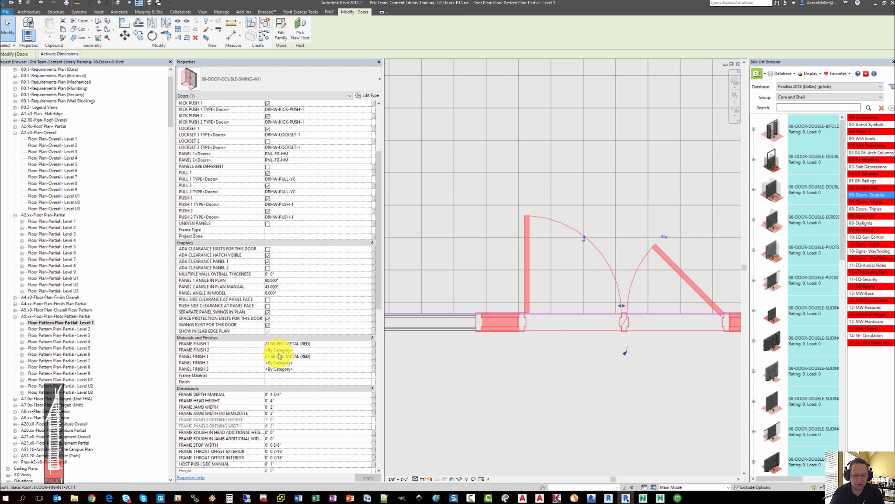
left_click(284, 396)
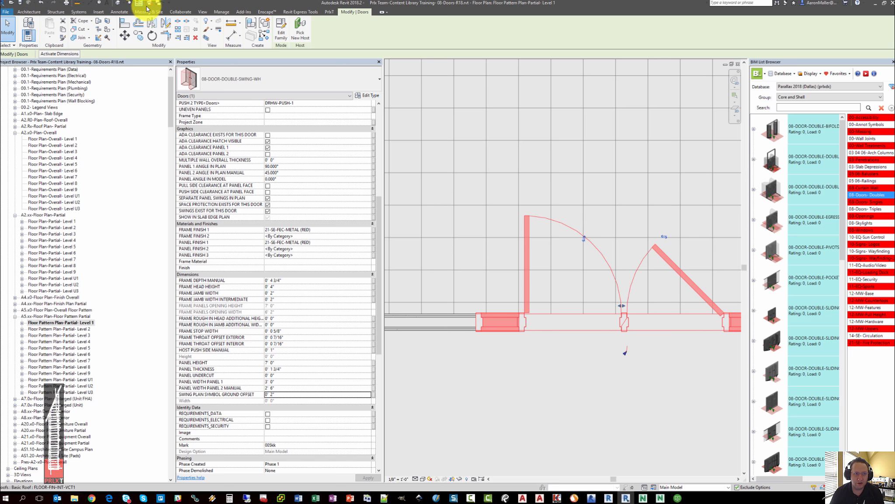
left_click(158, 5)
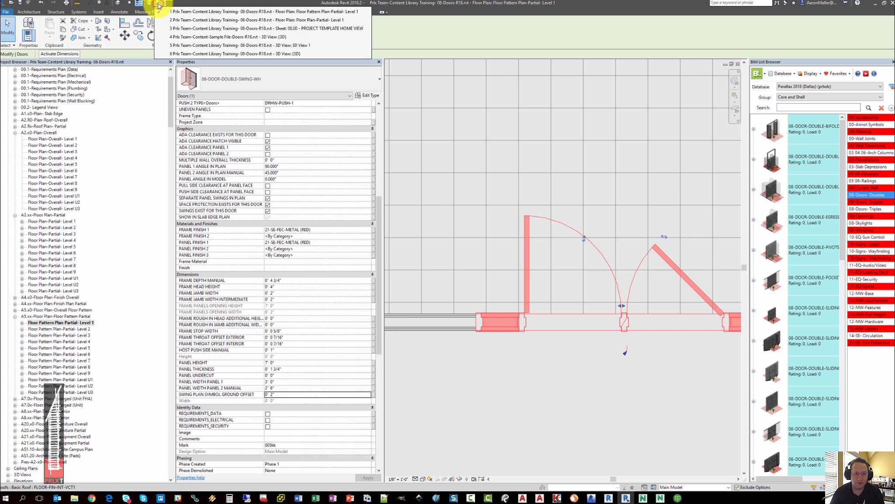
left_click(234, 33)
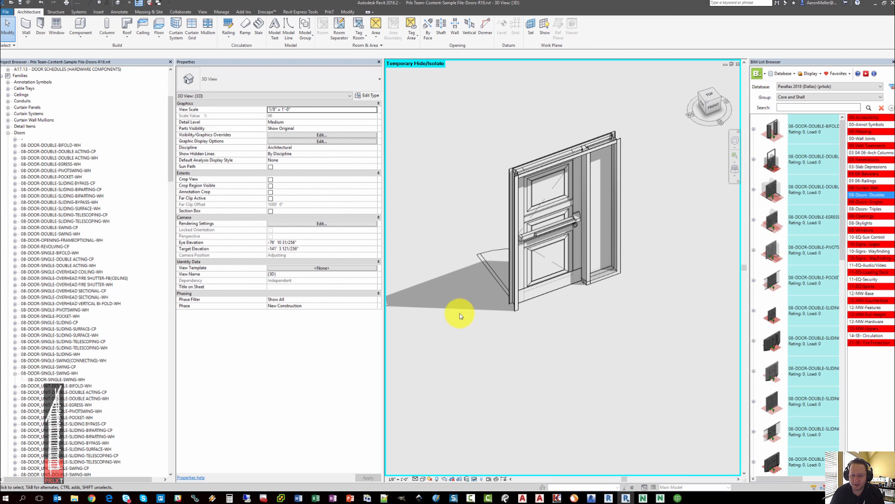
middle_click_drag(460, 315, 459, 280, "shift")
Switch to 3D View 1 of the training file and make the doors' GRAPHICS - PLAN SWING subcategory visible
left_click(159, 3)
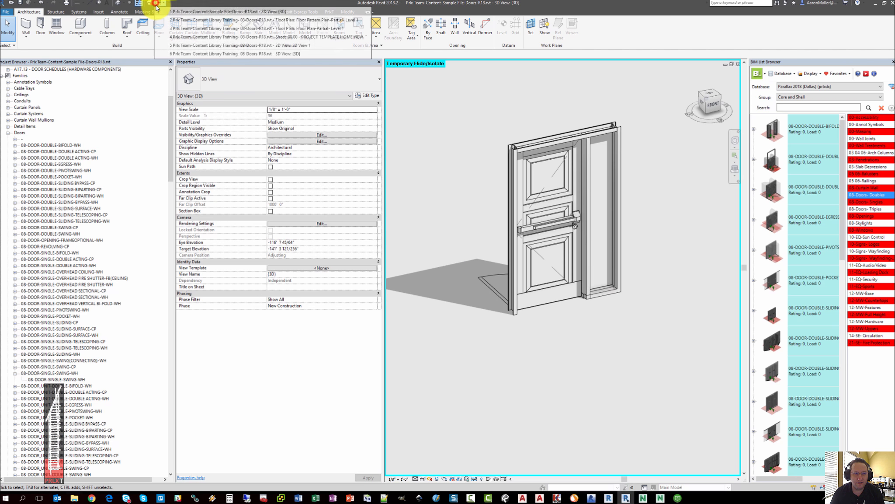
left_click(230, 45)
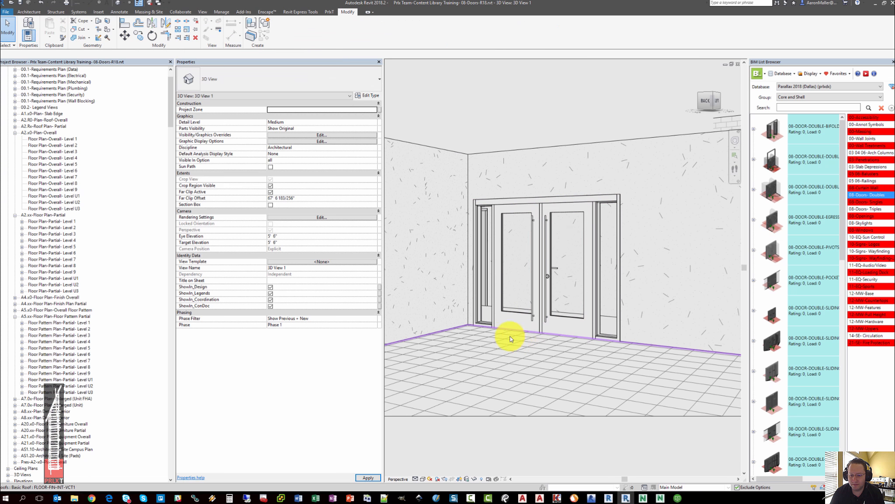
key("v")
key("g")
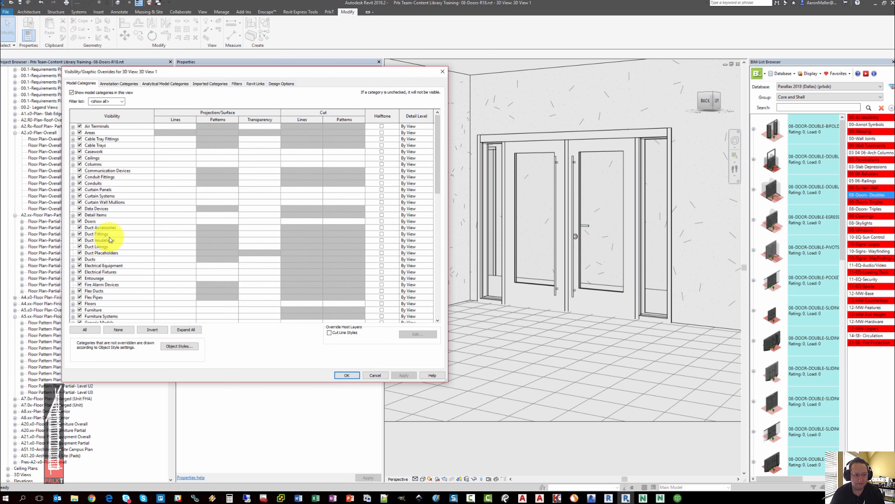
left_click(73, 222)
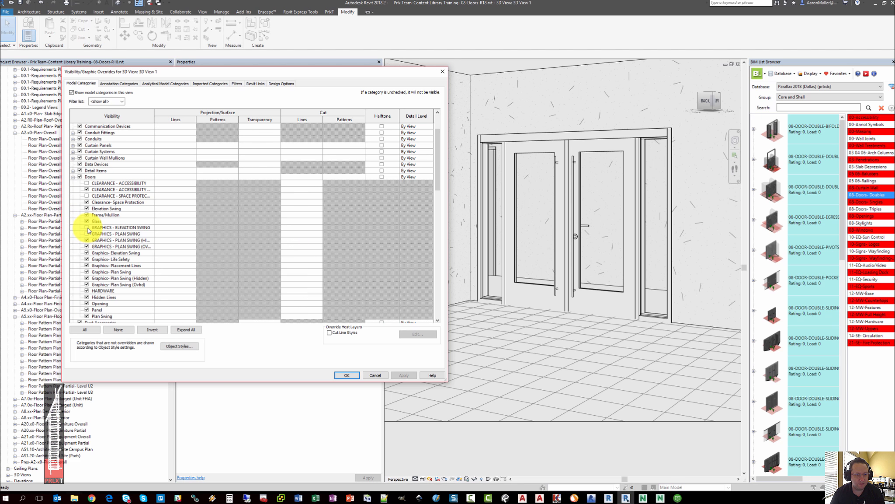
left_click(88, 233)
left_click(346, 375)
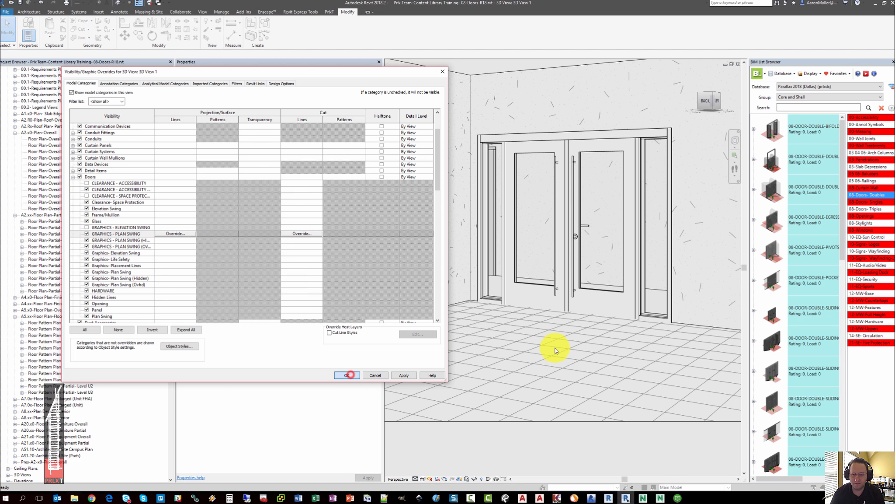
Examine how the double door's plan swing symbol sits relative to the floor finish in 3D View 1 and review its Swing Plan Symbol Ground Offset
scroll(529, 320, "up", 3)
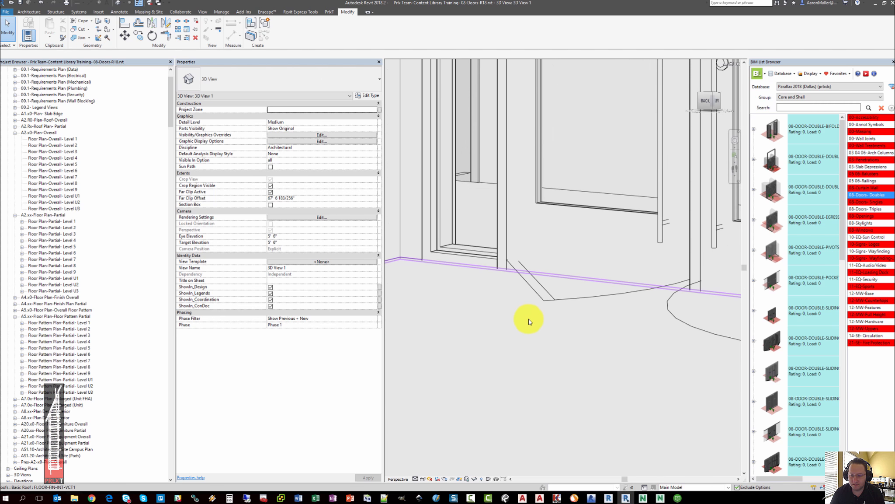
scroll(529, 317, "down", 5)
middle_click_drag(529, 314, 533, 310, "shift")
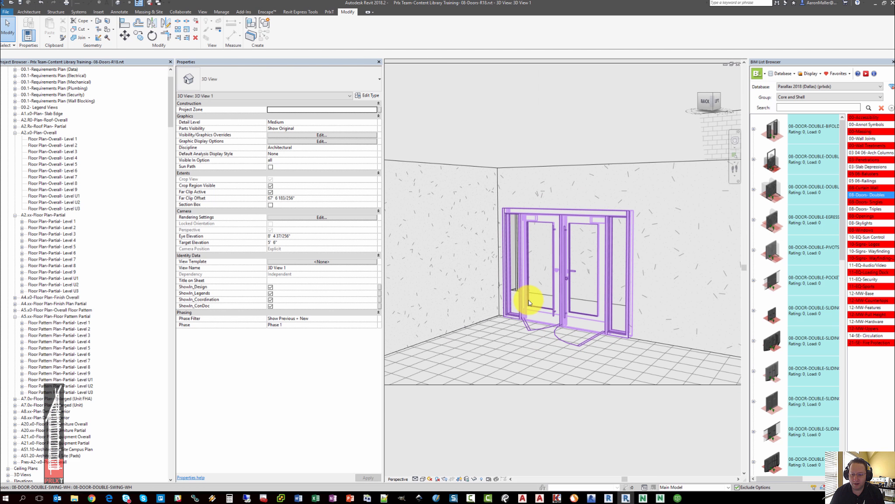
left_click(527, 297)
scroll(270, 358, "down", 10)
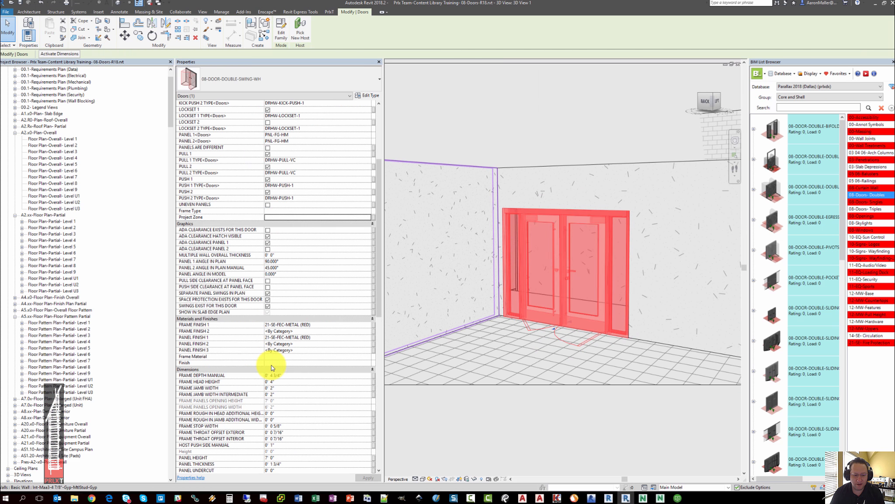
left_click(279, 344)
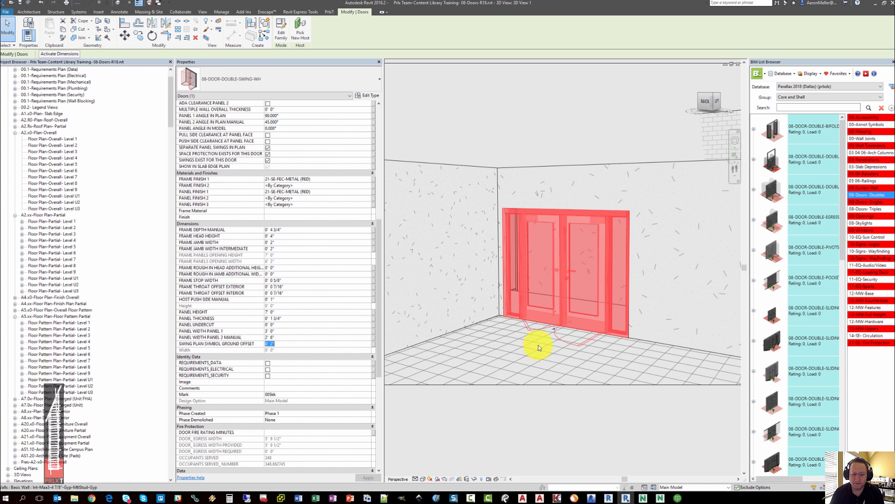
scroll(538, 347, "down", 2)
left_click(558, 285)
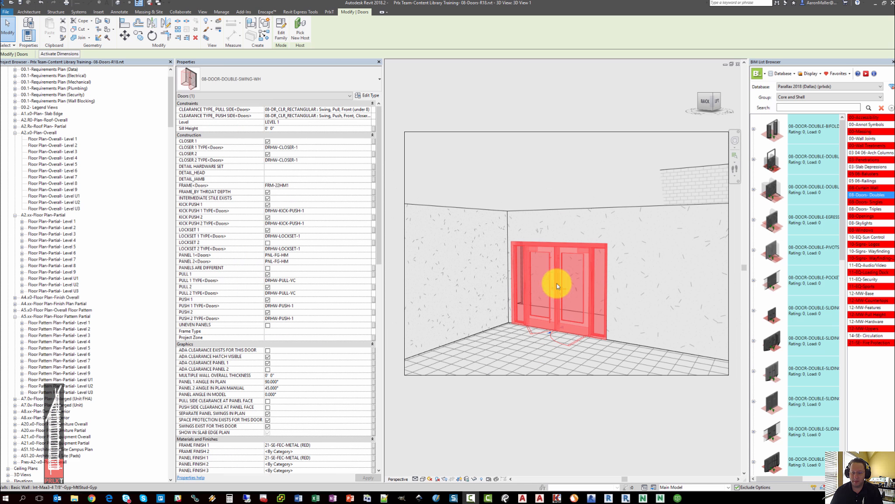
left_click(552, 191)
scroll(538, 316, "down", 2)
middle_click_drag(537, 315, 513, 271)
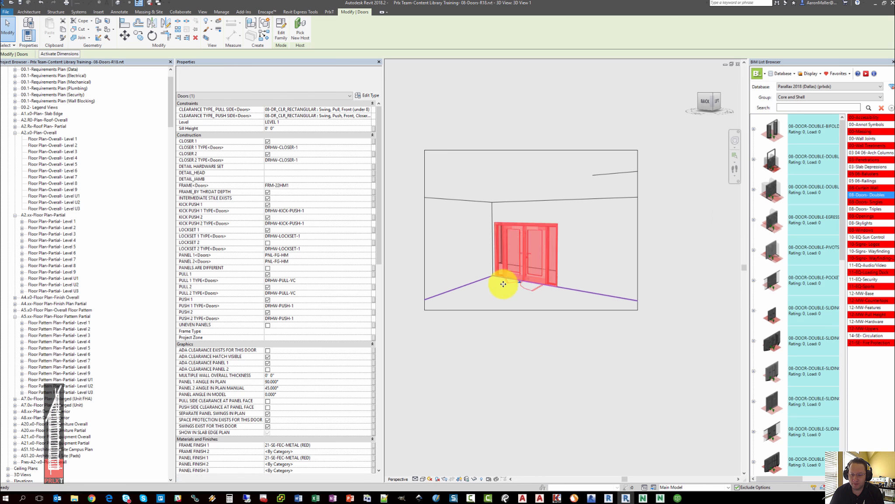
Open the Level 1 partial floor plan and shift the double swing door slightly along its wall, away from the nearby room corner
double_click(61, 222)
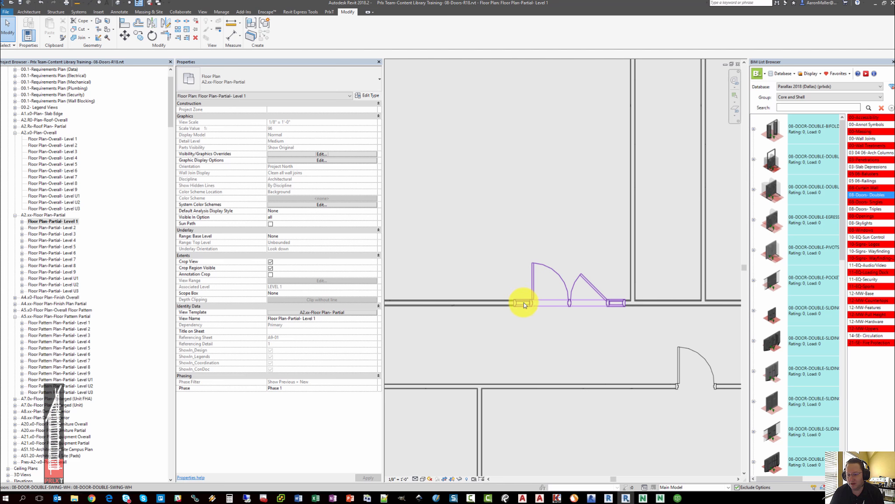
left_click(524, 302)
scroll(524, 302, "up", 3)
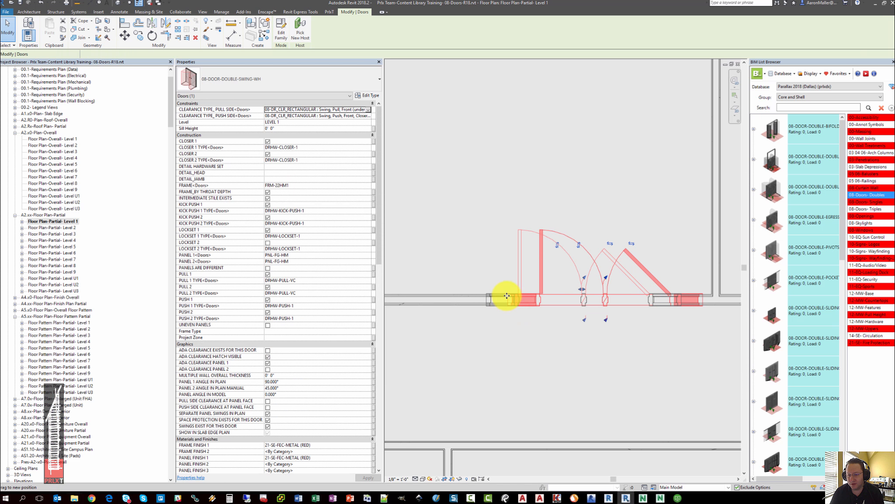
scroll(507, 296, "down", 5)
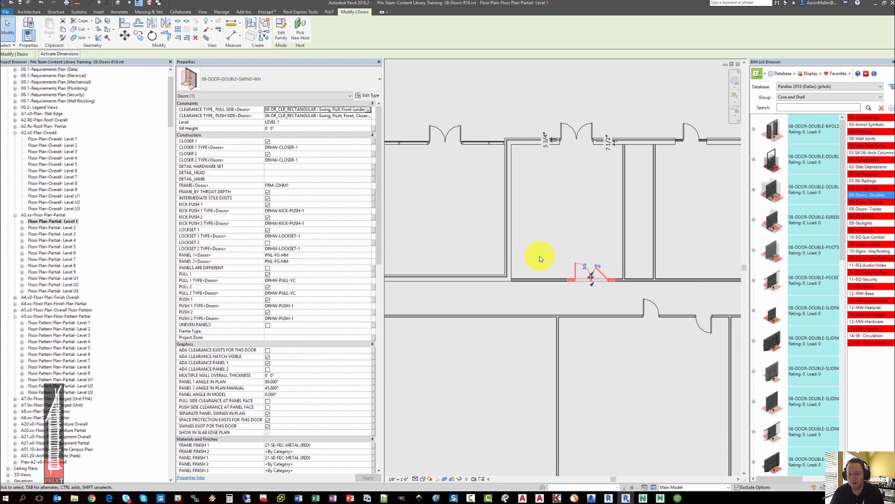
key("Escape")
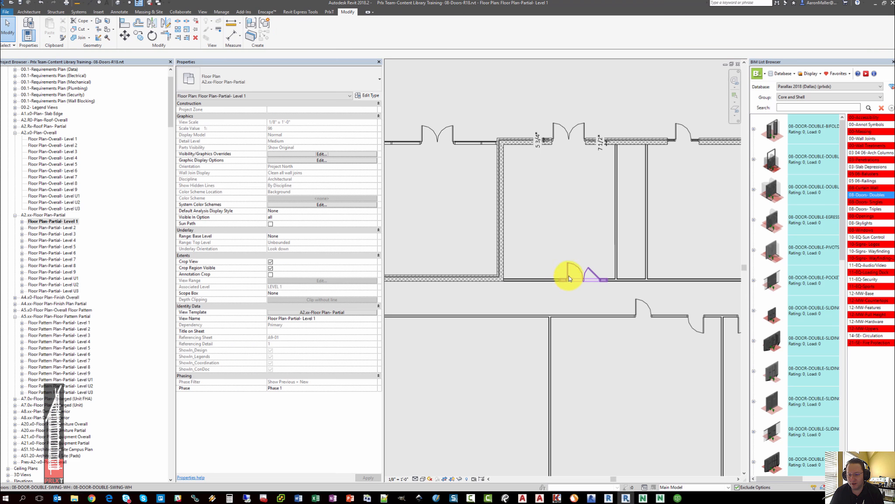
Review the instance parameters of the 08-DOOR-DOUBLE-SWING-CP door with the separate door frame in the floor plan
scroll(450, 130, "up", 3)
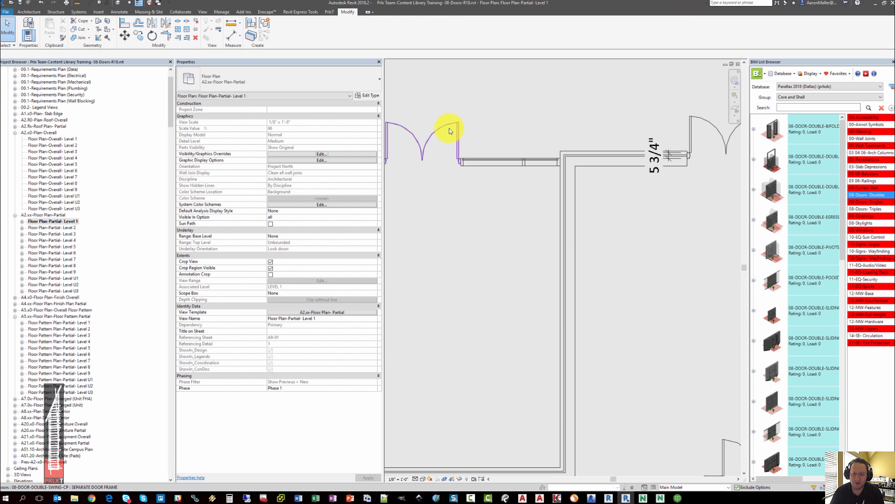
left_click(450, 131)
scroll(414, 208, "up", 3)
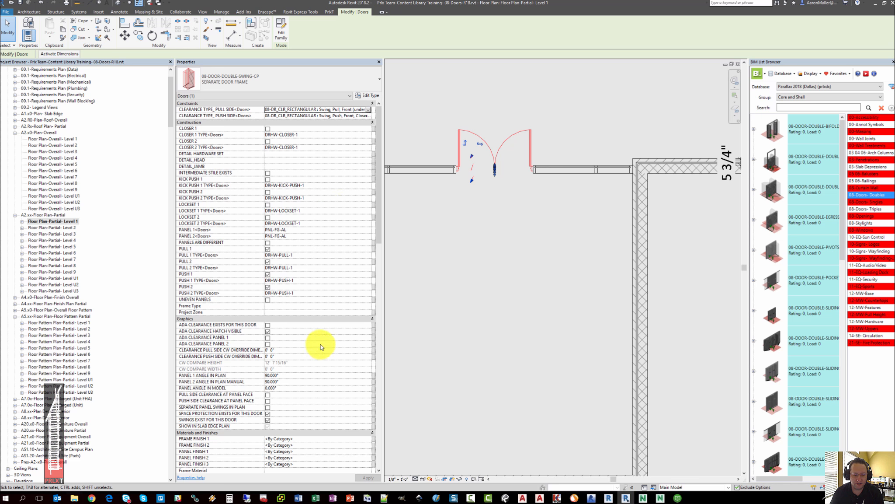
scroll(320, 346, "down", 3)
scroll(485, 249, "down", 5)
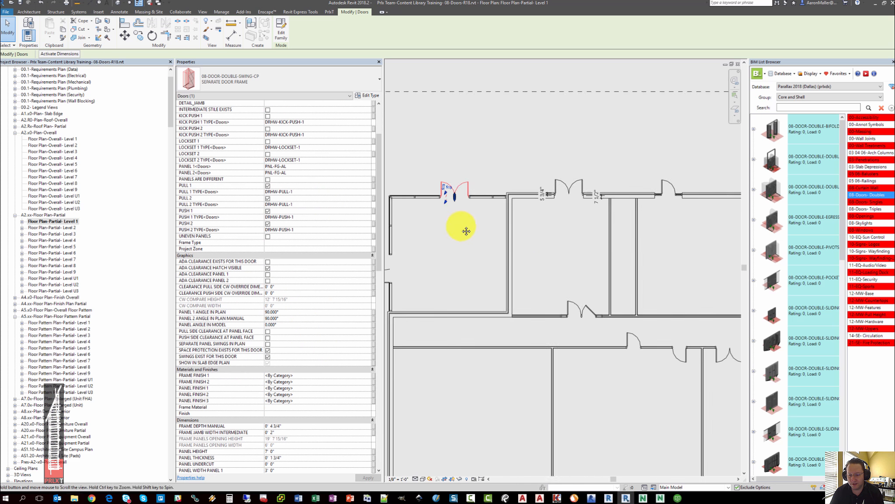
Inspect the single sliding telescoping door's plan graphics, frame at the wall and Center Frame on Wall Thickness parameter in the floor plan
scroll(503, 258, "up", 4)
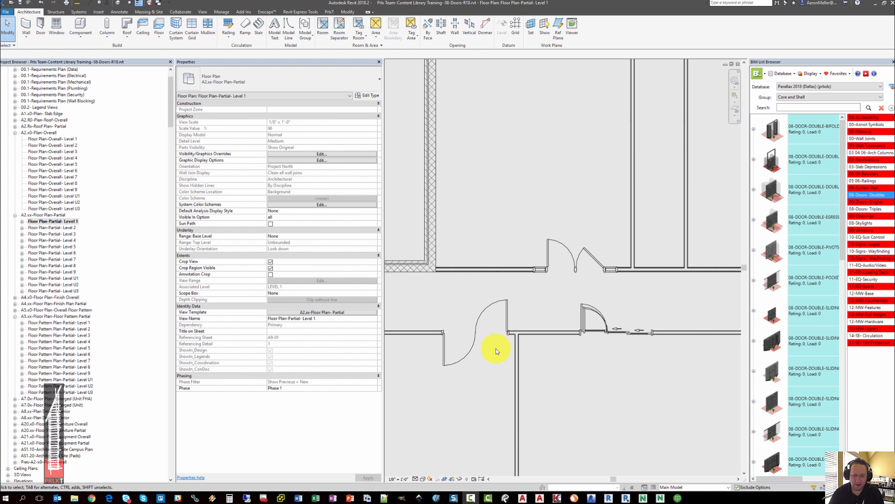
scroll(591, 350, "up", 3)
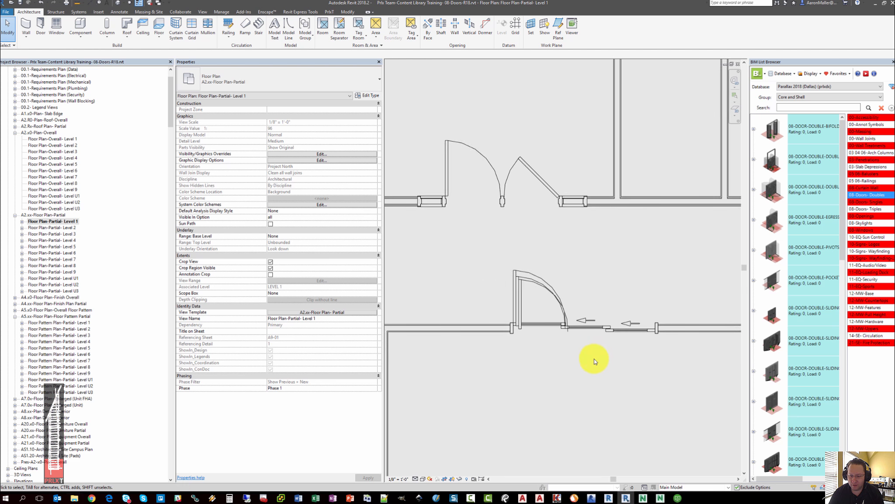
middle_click_drag(594, 358, 525, 290)
left_click(526, 290)
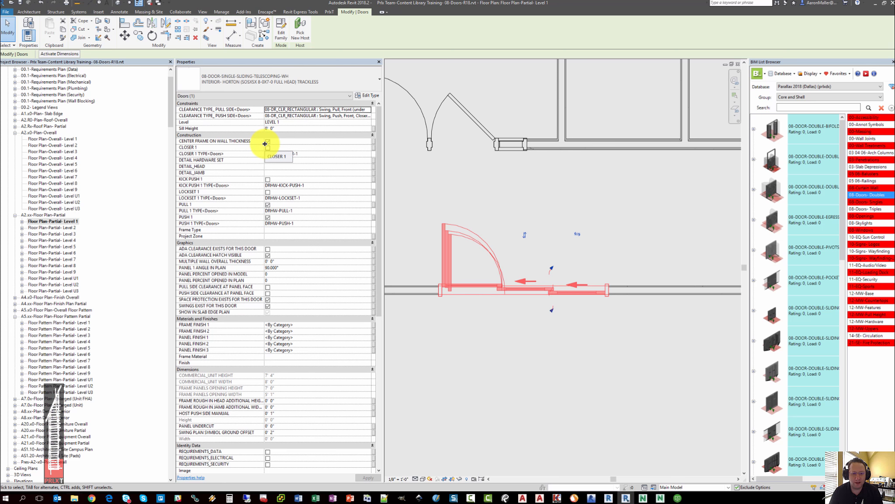
scroll(442, 290, "up", 4)
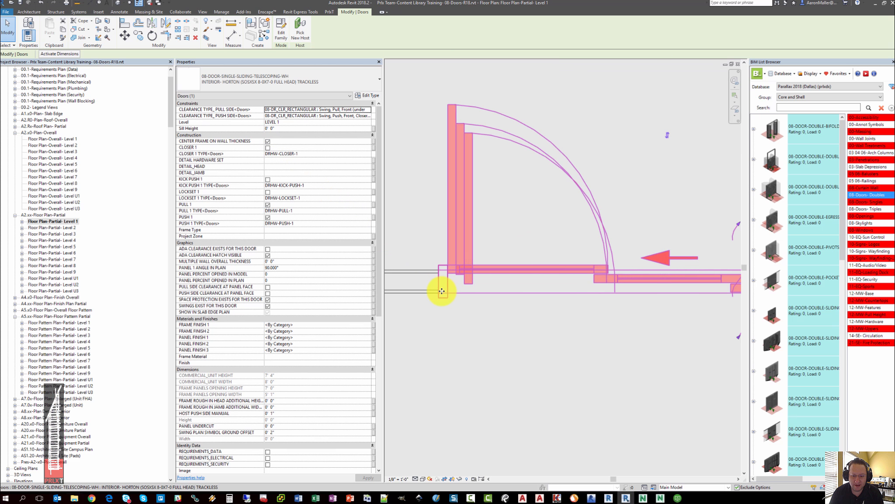
left_click(443, 291)
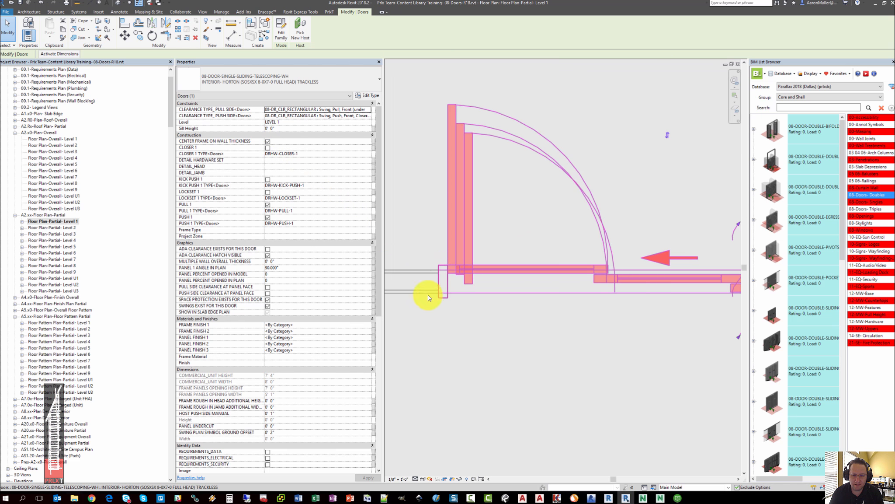
scroll(481, 252, "down", 5)
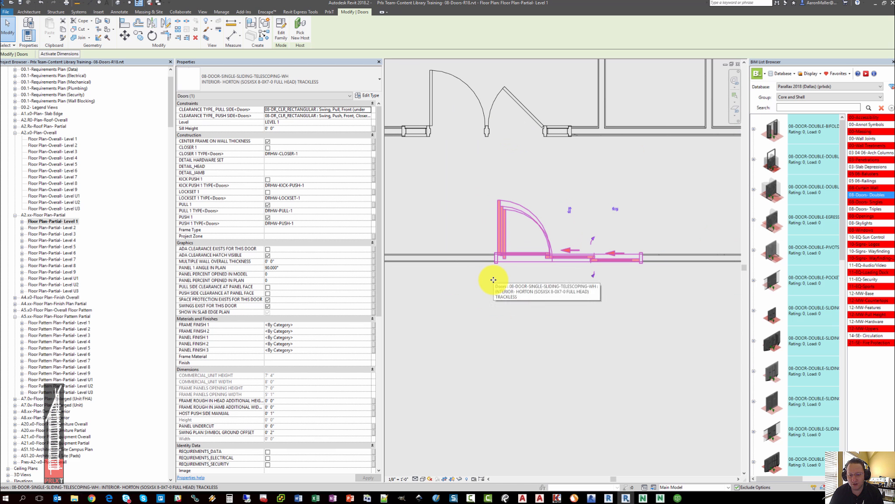
scroll(494, 280, "down", 1)
middle_click_drag(479, 236, 506, 249)
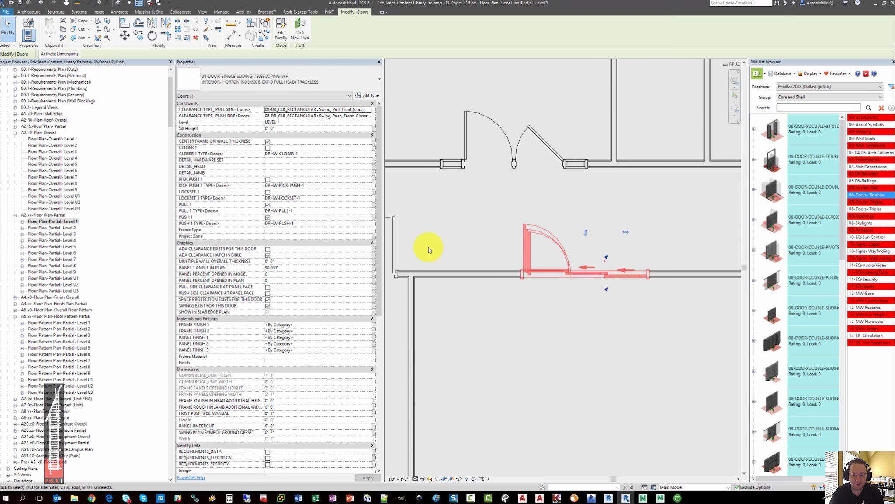
Review the telescoping door's slider frame and slider panel type parameters and close the type properties without changes
left_click(379, 254)
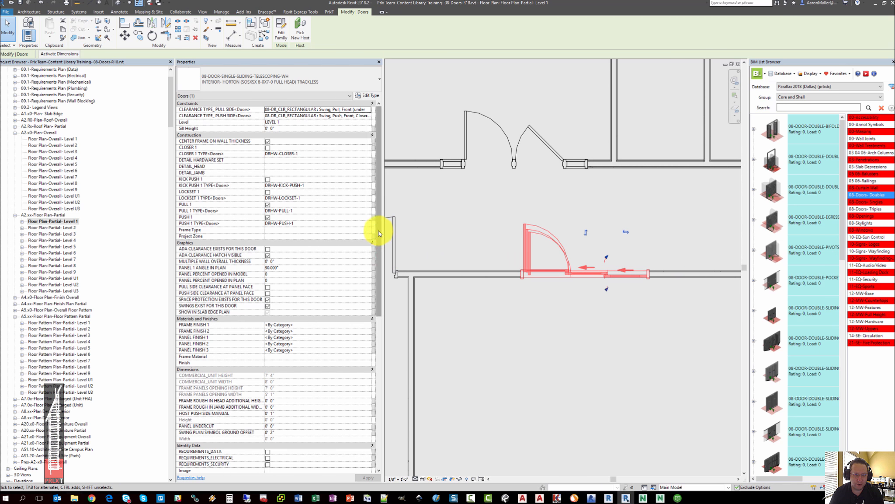
left_click_drag(378, 247, 400, 244)
left_click(371, 97)
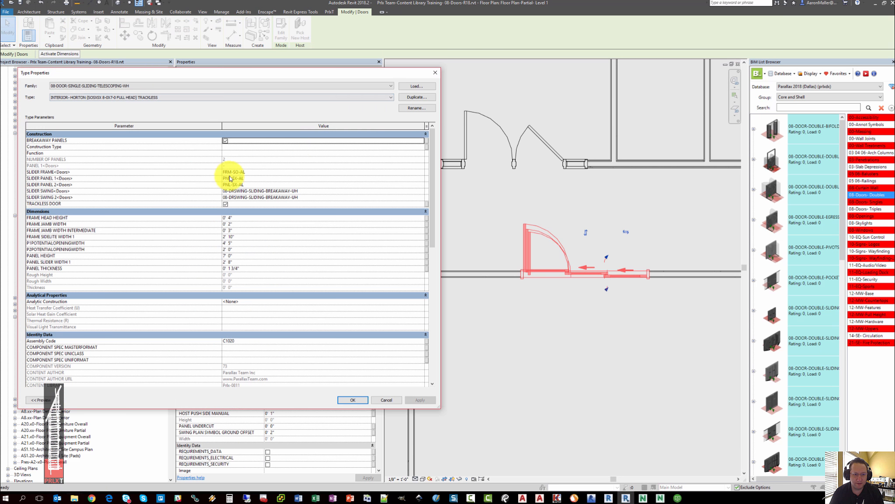
left_click(252, 173)
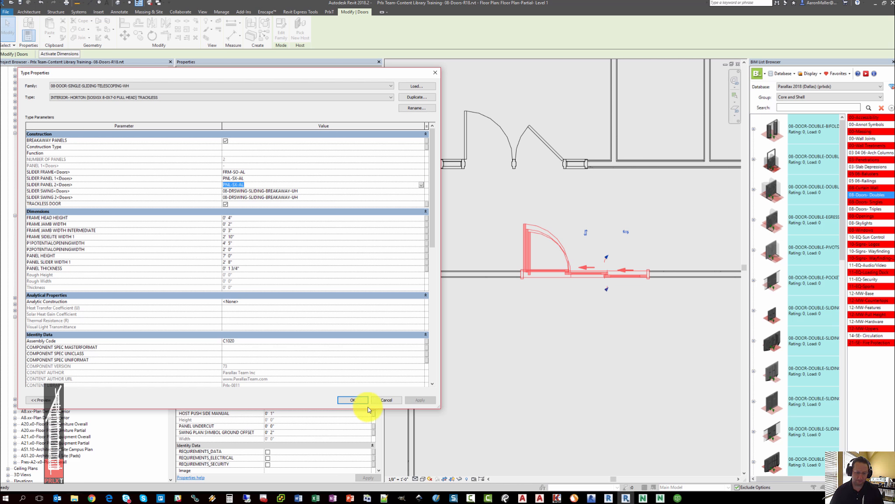
left_click(381, 401)
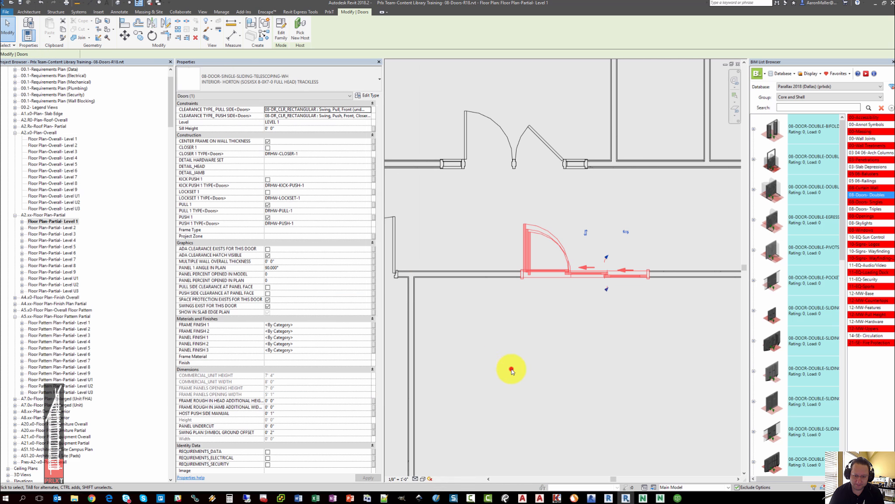
Examine the double egress door's frame in the floor plan and its panels and swing in the default 3D view
scroll(520, 315, "up", 3)
scroll(493, 326, "up", 2)
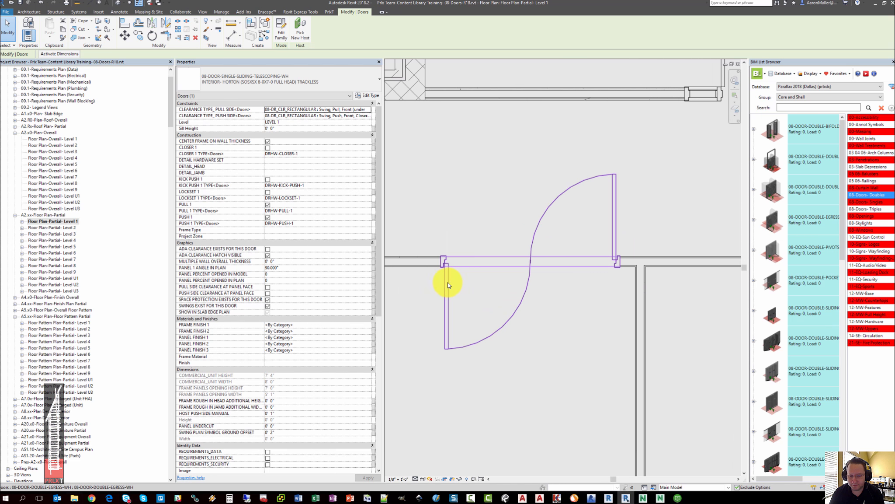
left_click(447, 284)
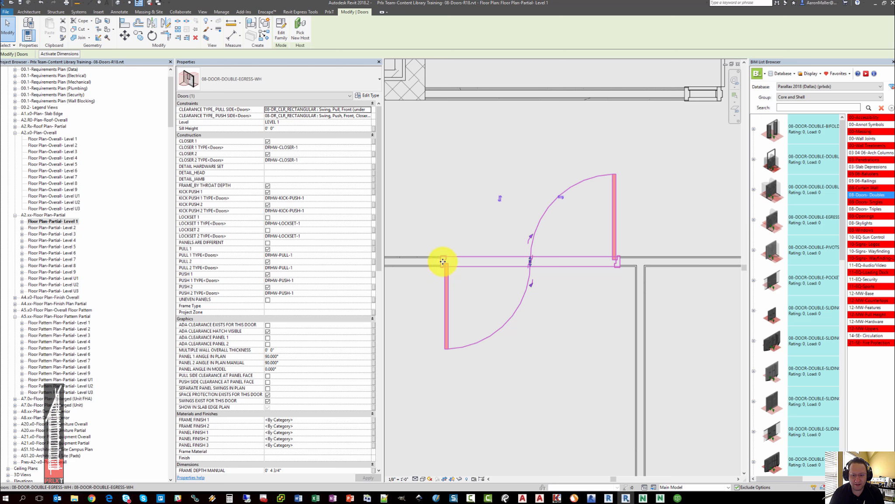
left_click(118, 3)
scroll(586, 408, "up", 1)
middle_click_drag(586, 408, 496, 347, "shift")
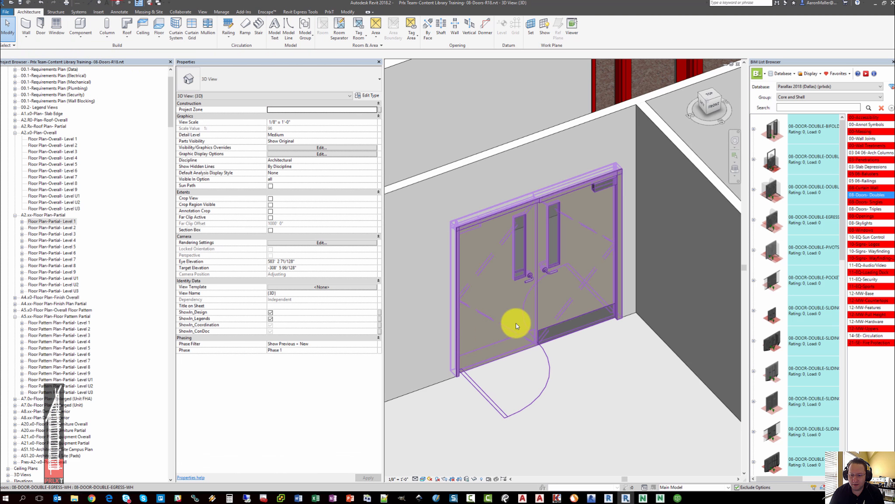
scroll(517, 319, "up", 1)
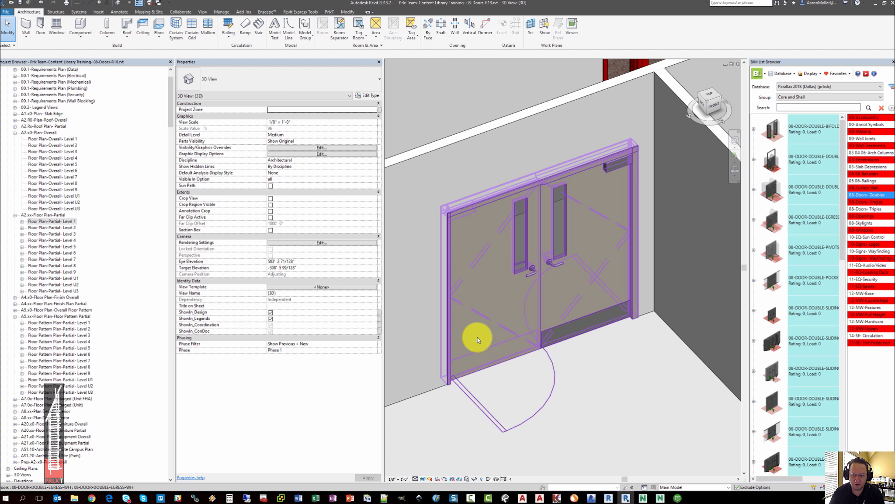
Review the frame and panel type parameters of the 08-DOOR-DOUBLE-EGRESS-WH door, close them without changes and deselect the door
left_click(549, 326)
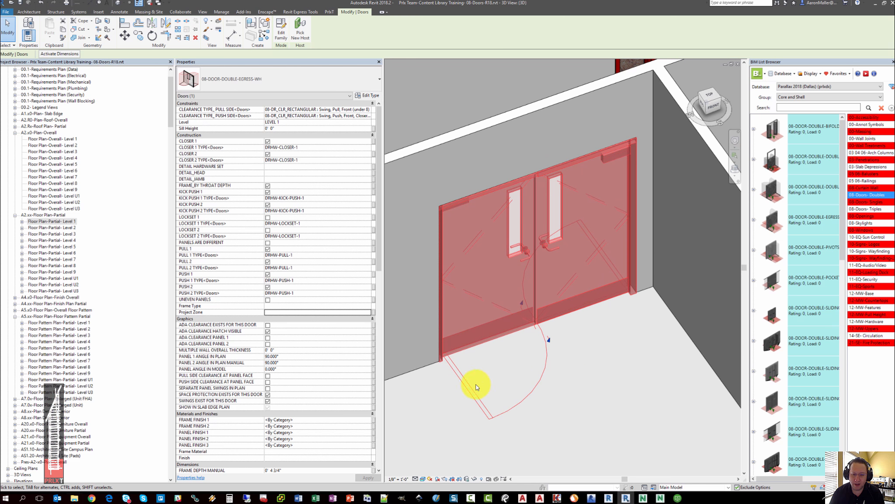
left_click(365, 96)
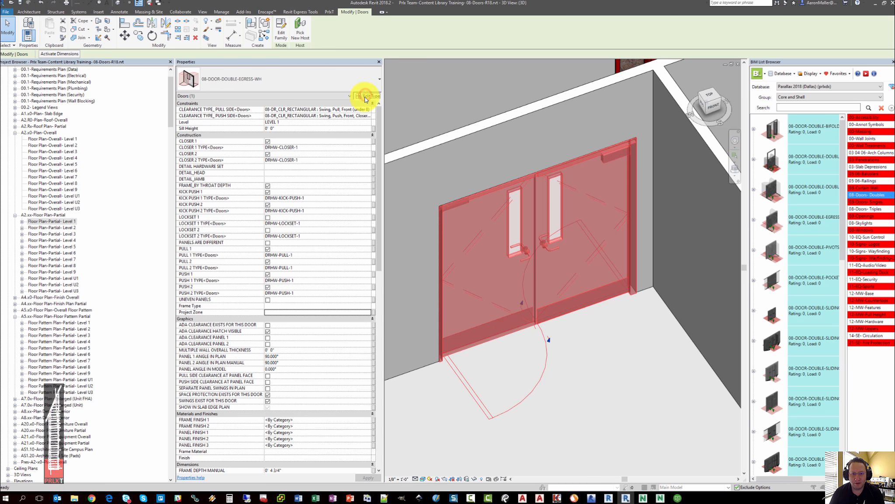
left_click_drag(258, 68, 342, 86)
left_click(350, 164)
left_click(350, 183)
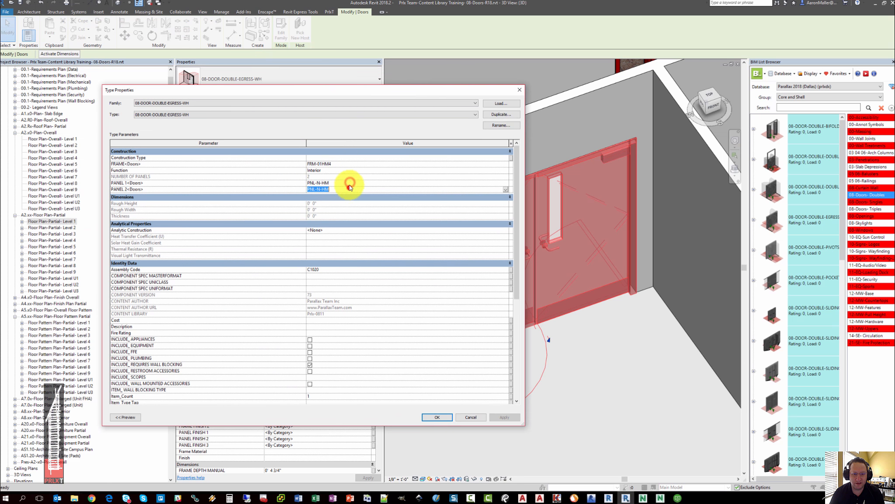
left_click(351, 164)
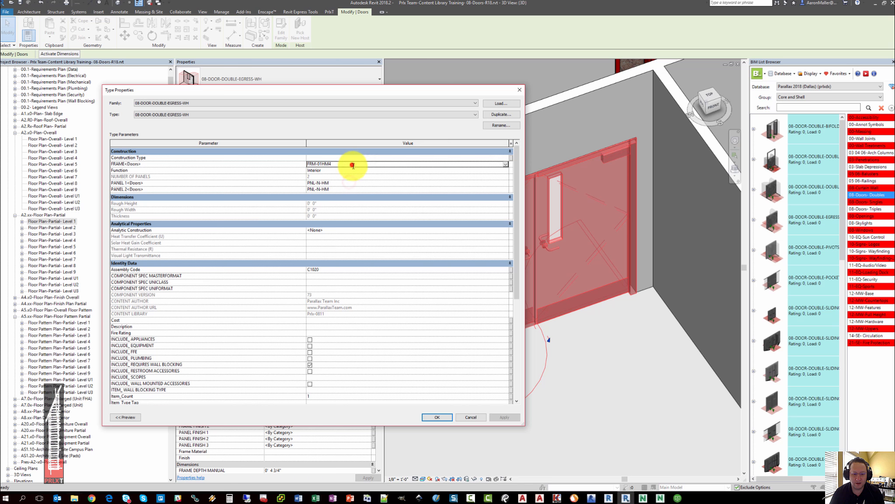
left_click(520, 89)
scroll(531, 319, "down", 5)
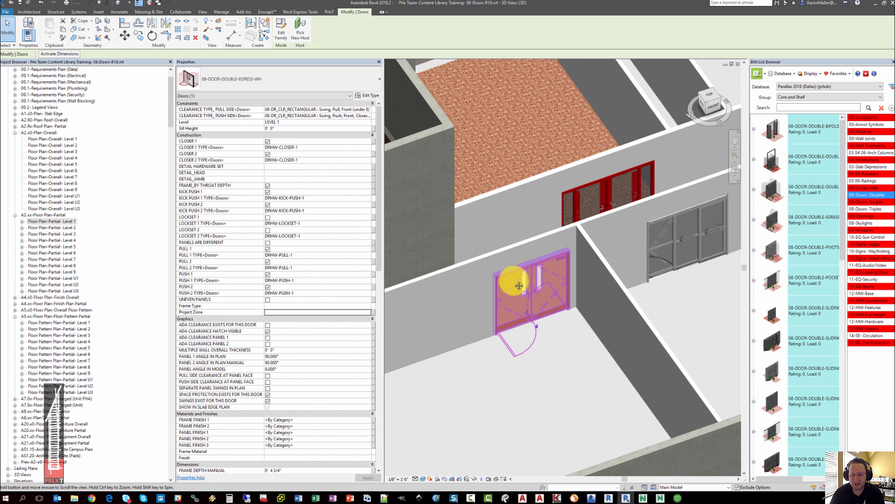
key("Escape")
Look over the placed doors in the 3D view, and return to Floor Plan-Partial- Level 1 to view the whole door layout
scroll(519, 295, "up", 1)
middle_click_drag(467, 269, 489, 343)
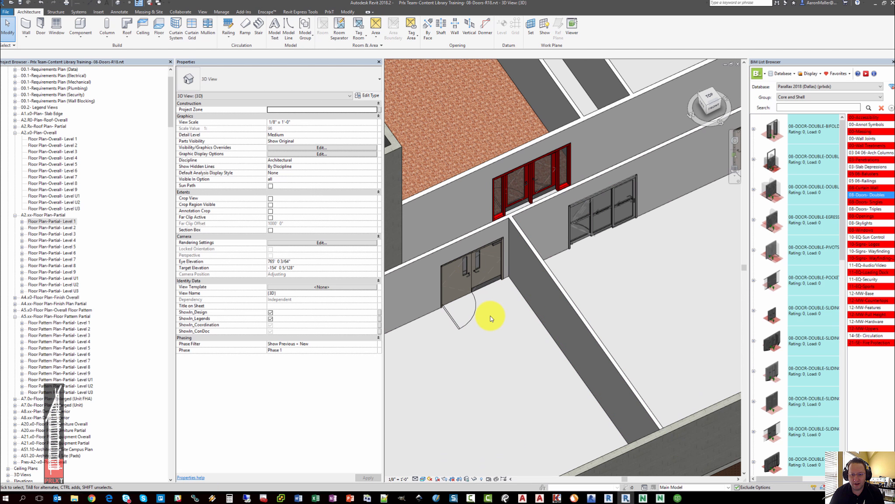
scroll(486, 314, "down", 2)
middle_click_drag(492, 322, 497, 330)
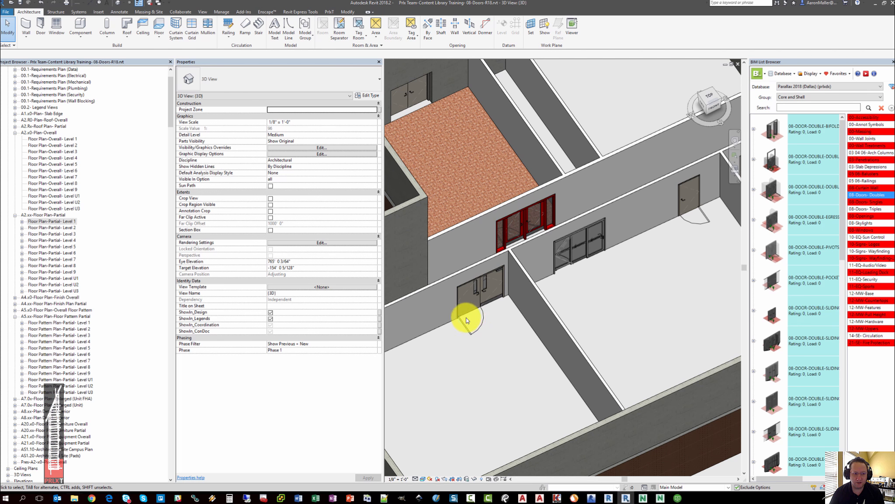
double_click(68, 222)
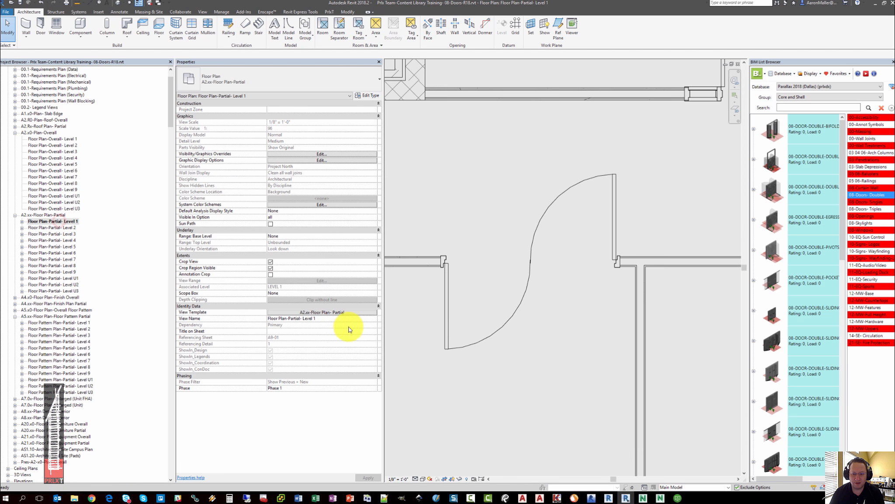
scroll(472, 310, "down", 5)
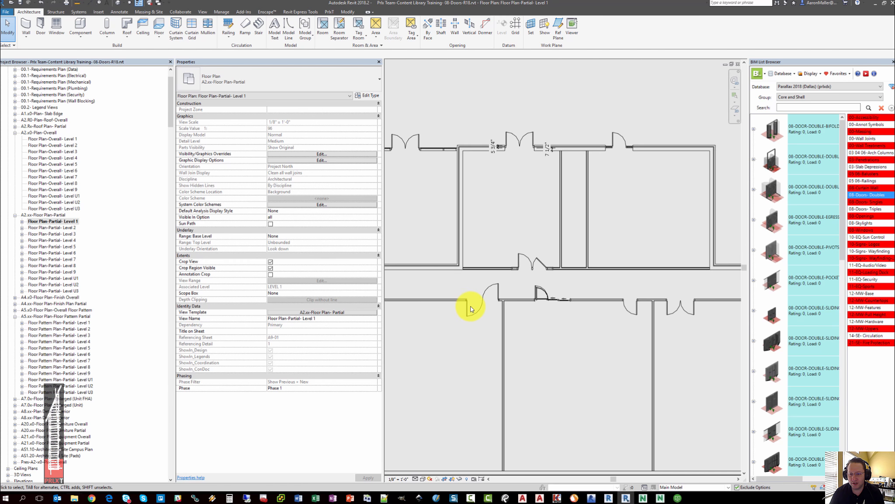
scroll(472, 309, "down", 5)
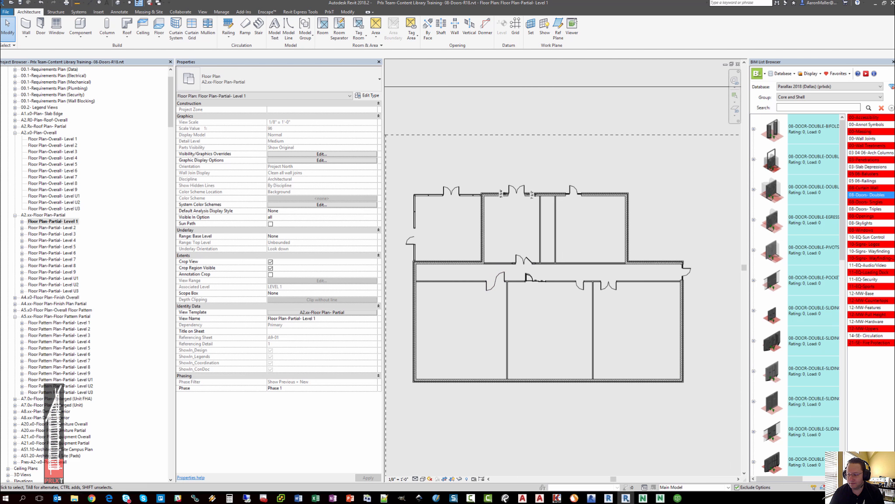
scroll(555, 315, "up", 2)
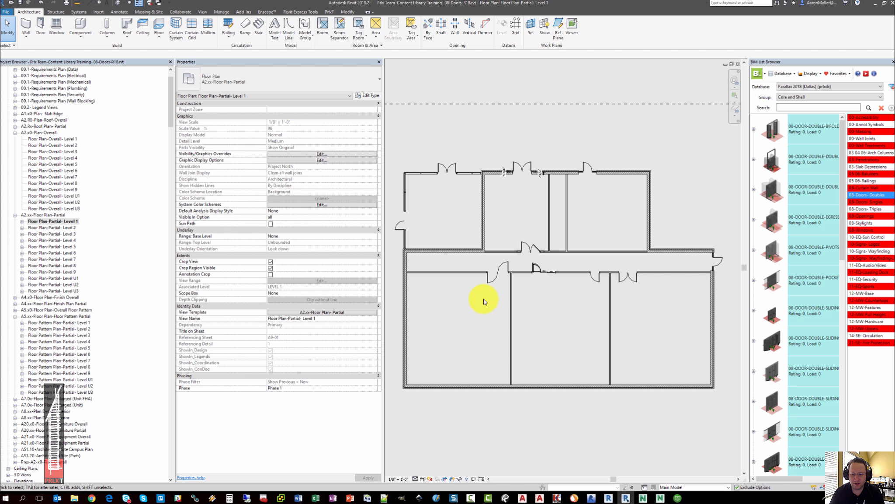
left_click(526, 247)
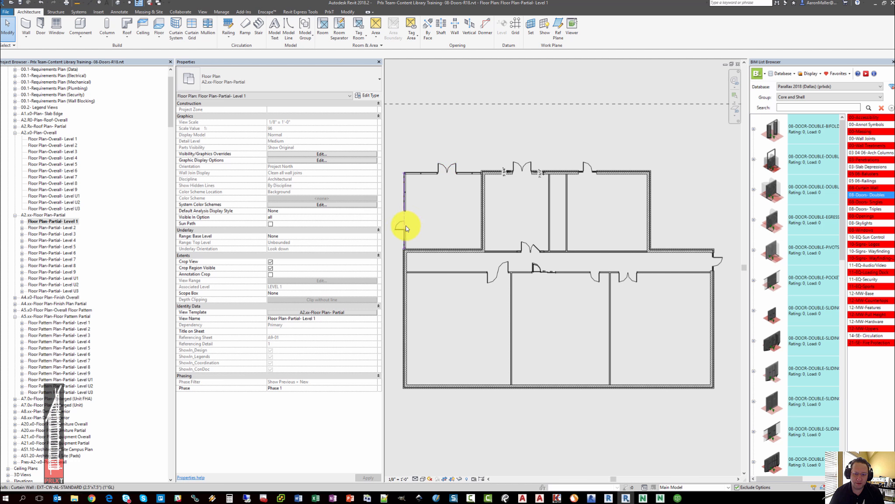